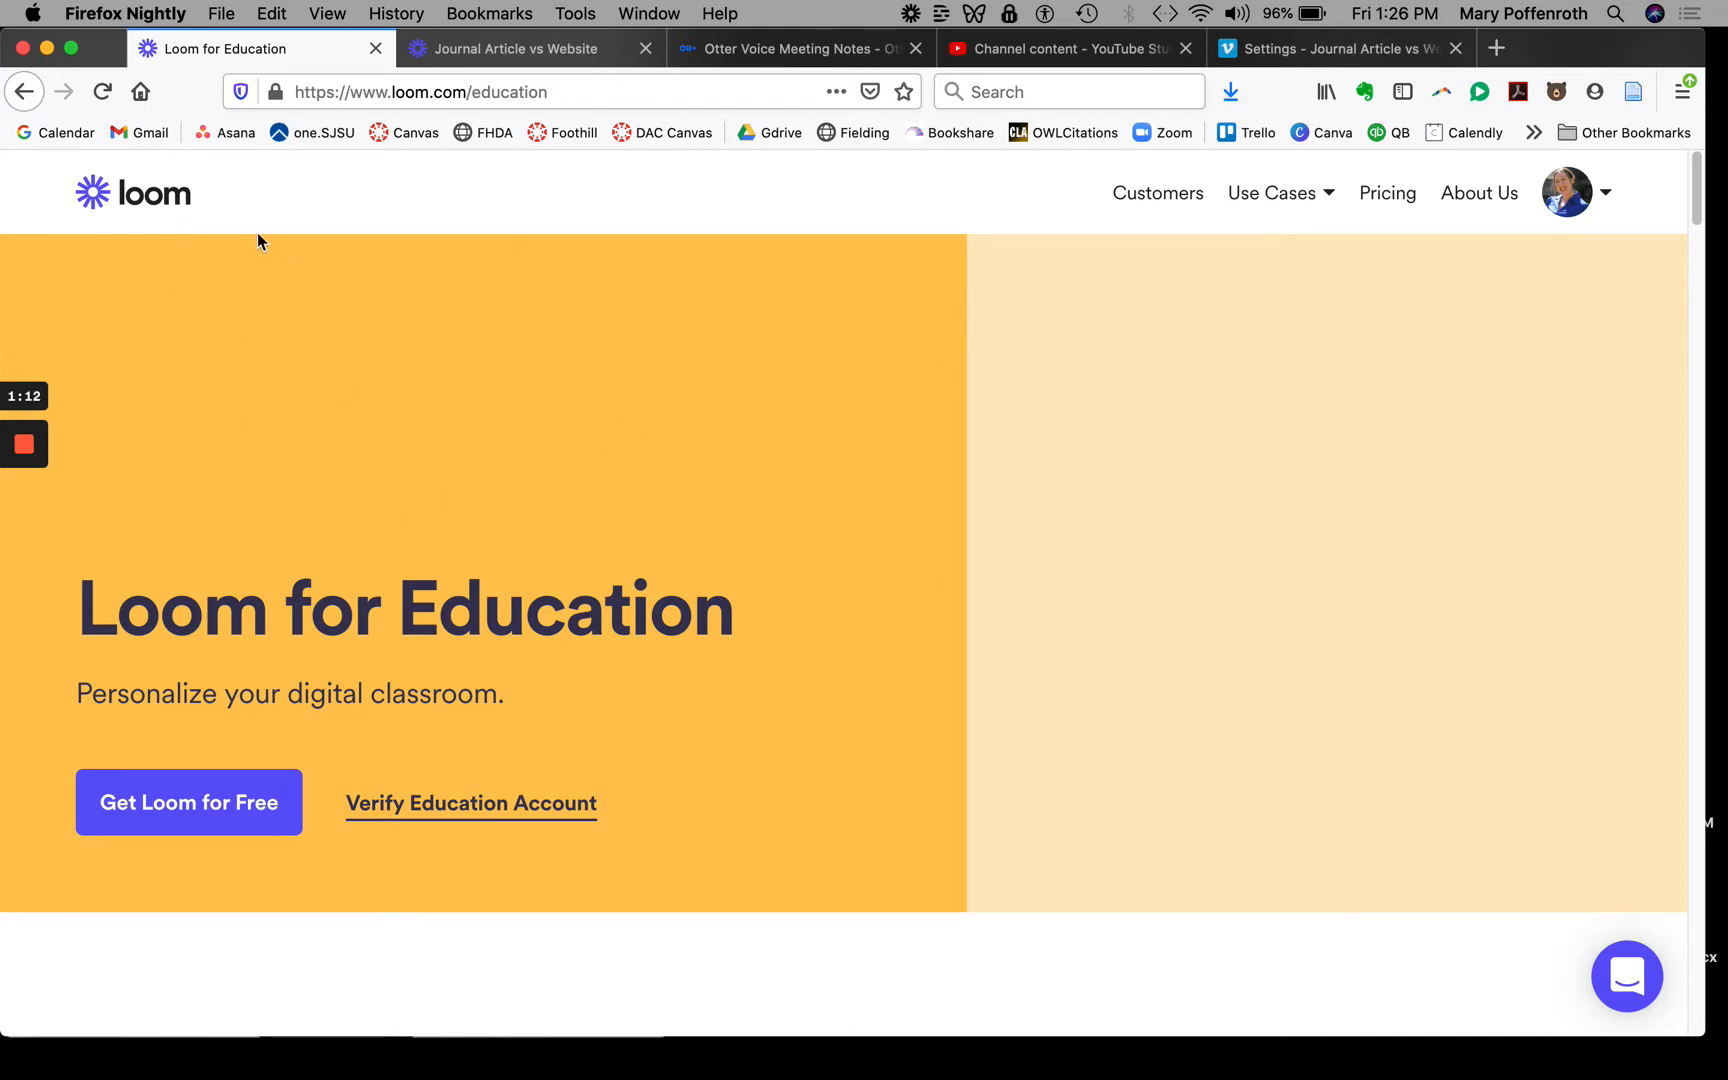
Look through the Loom for Education page, covering the free application steps, included features, and recording and sharing instructions.
scroll(1320, 463, "down", 15)
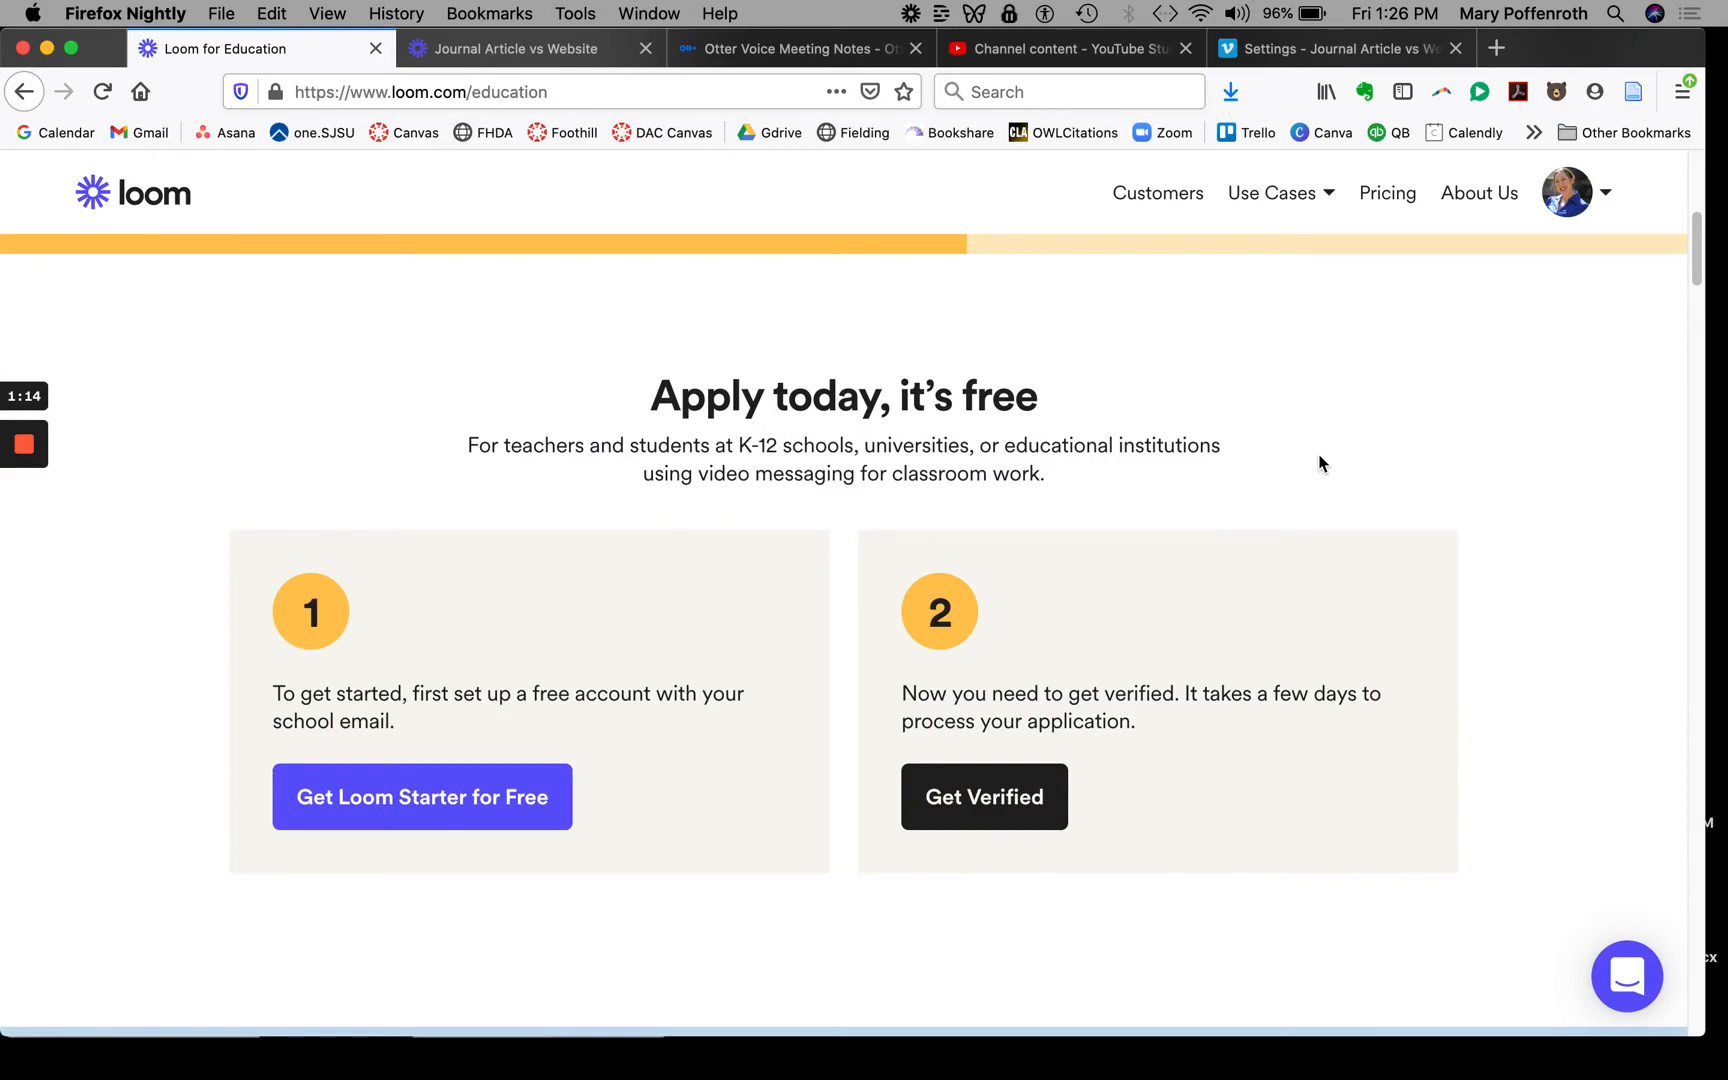
scroll(1320, 463, "down", 6)
scroll(1320, 463, "up", 10)
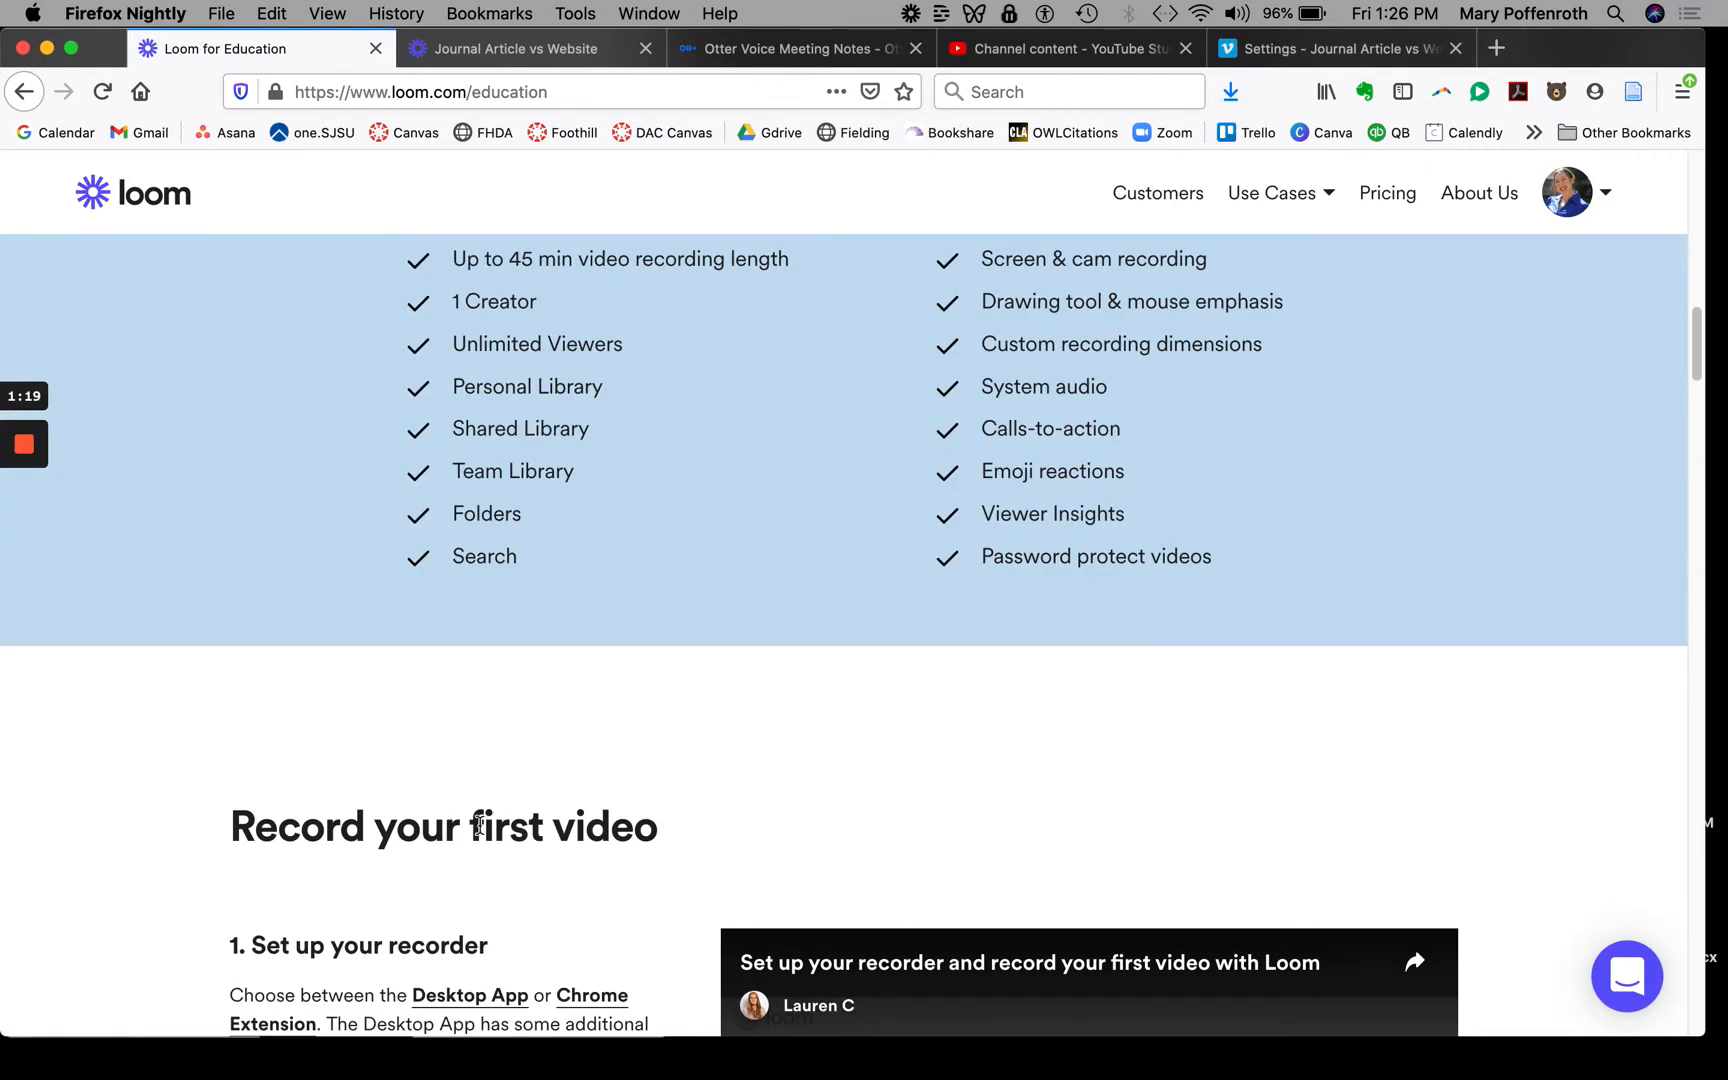
scroll(481, 833, "down", 8)
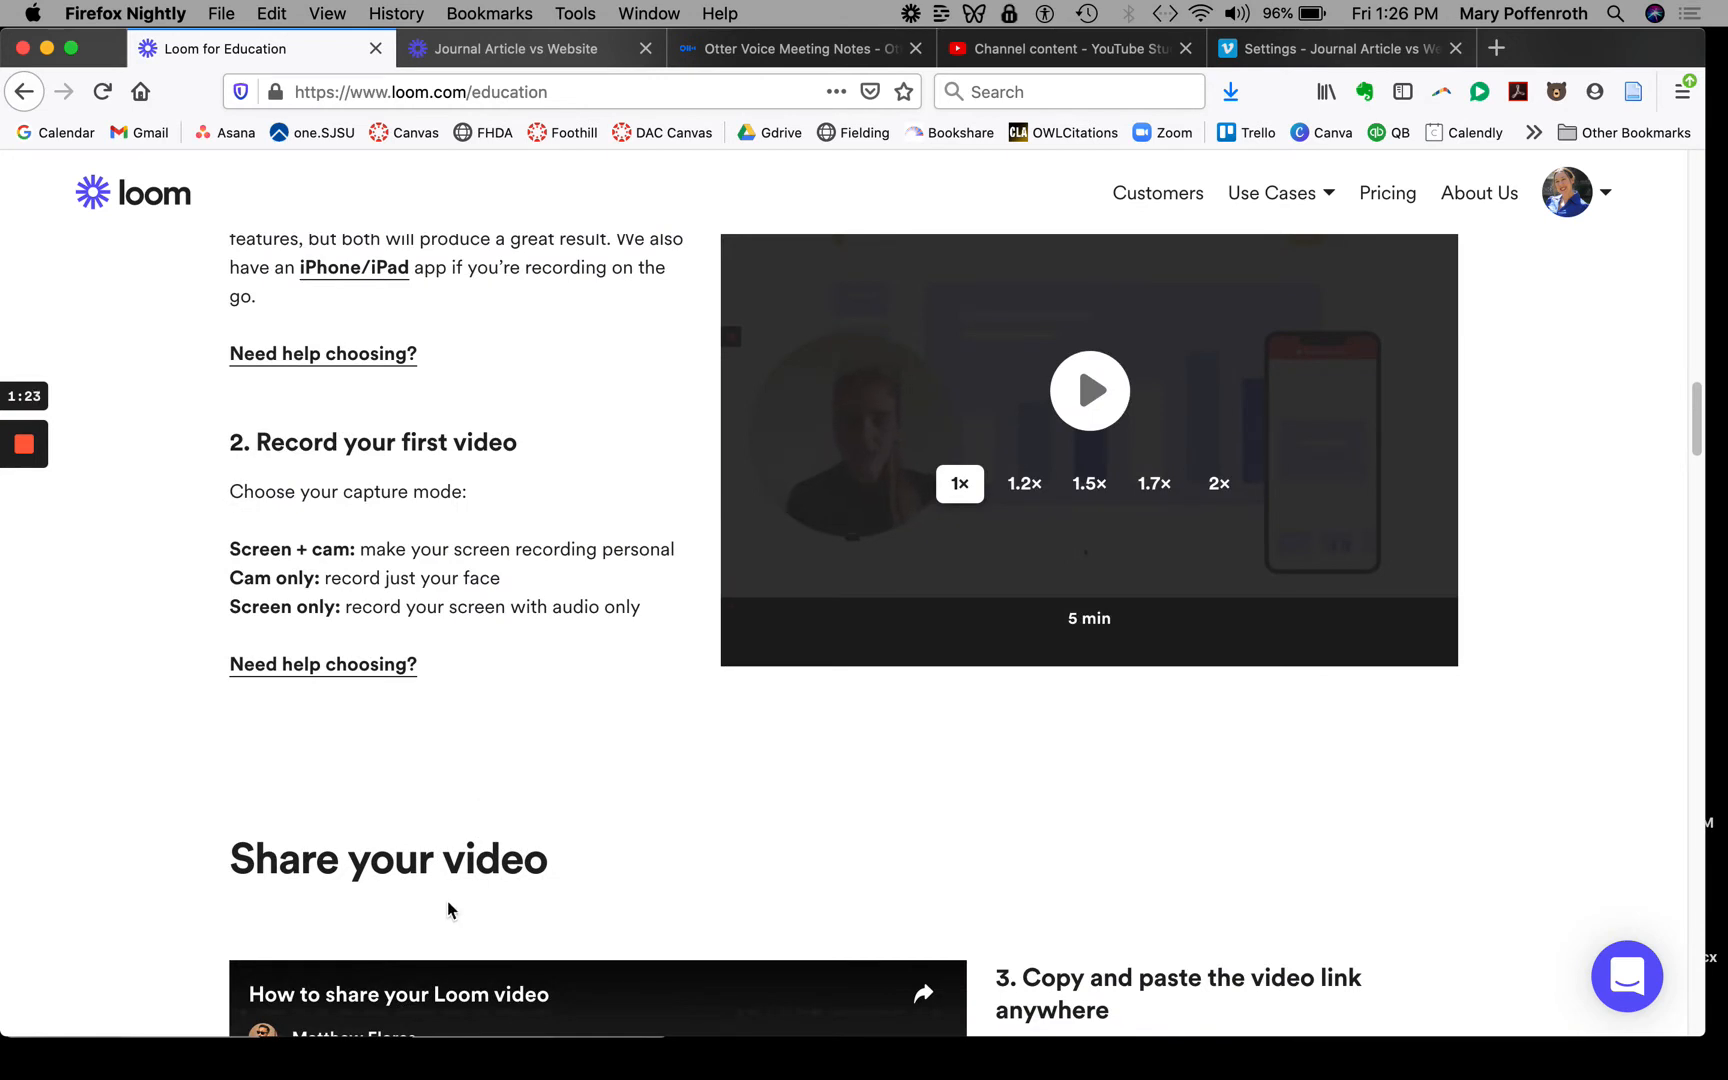
scroll(452, 540, "down", 8)
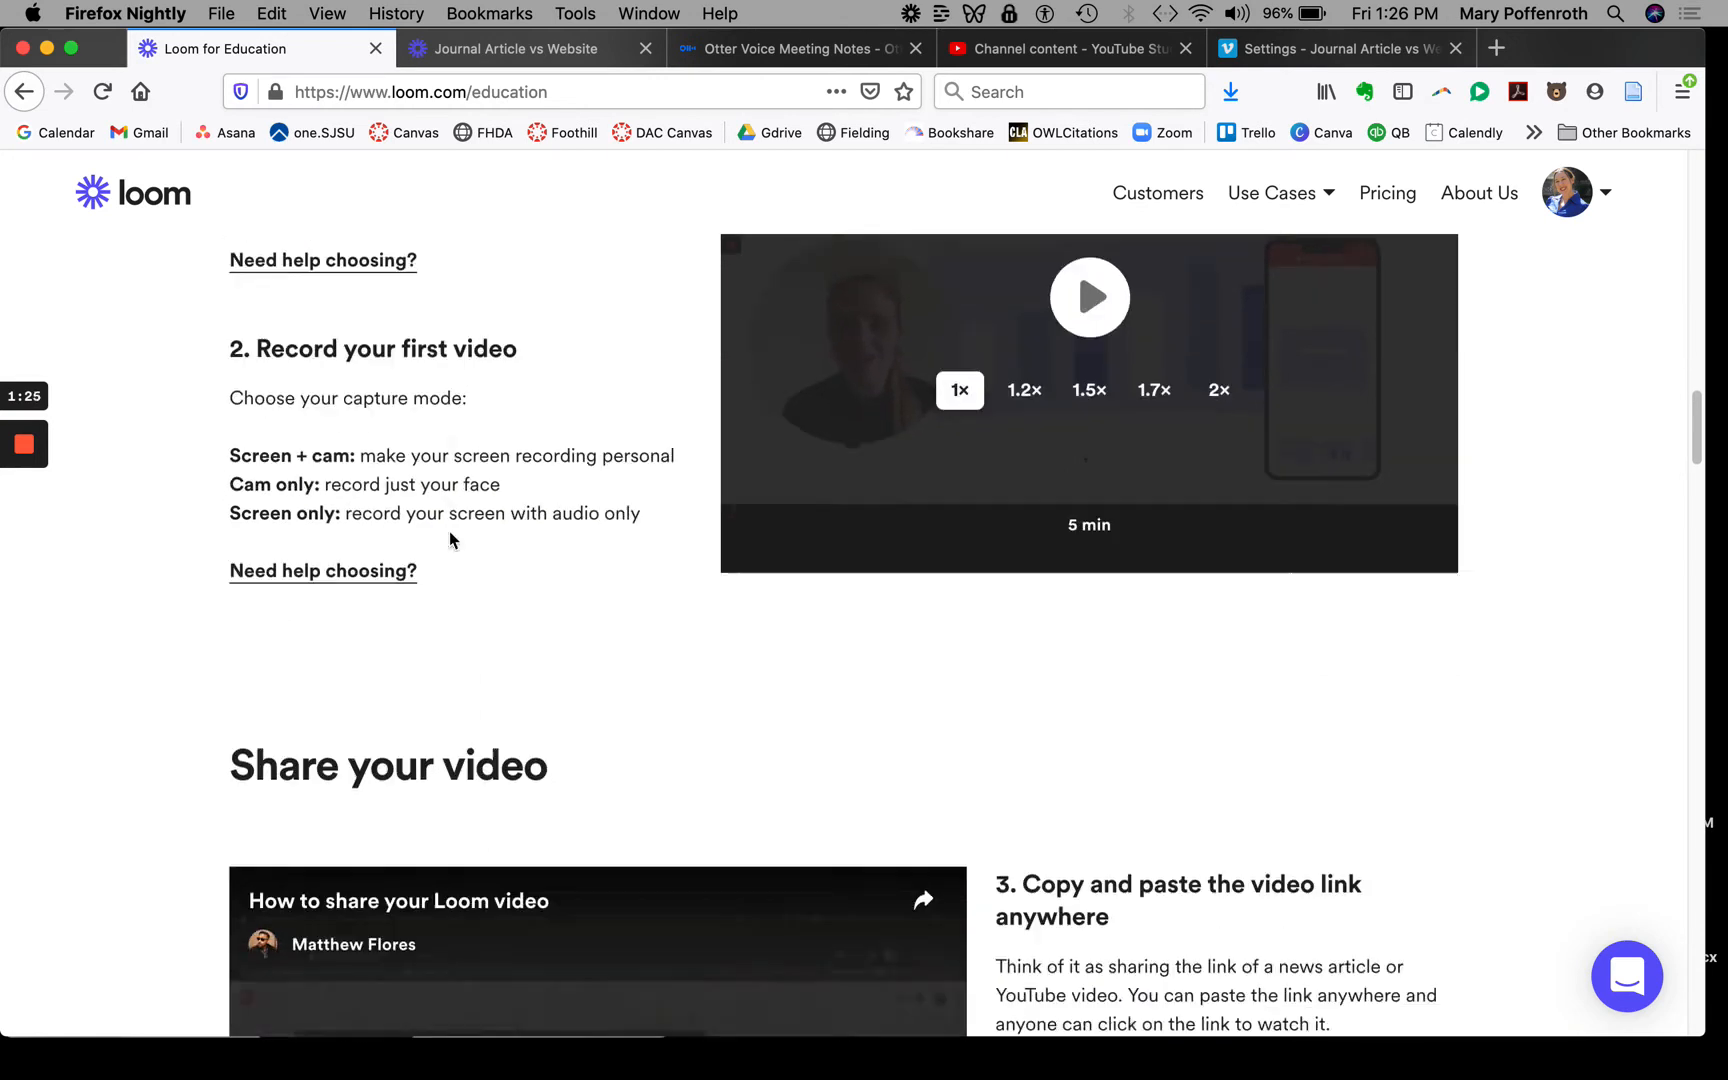
scroll(451, 600, "up", 20)
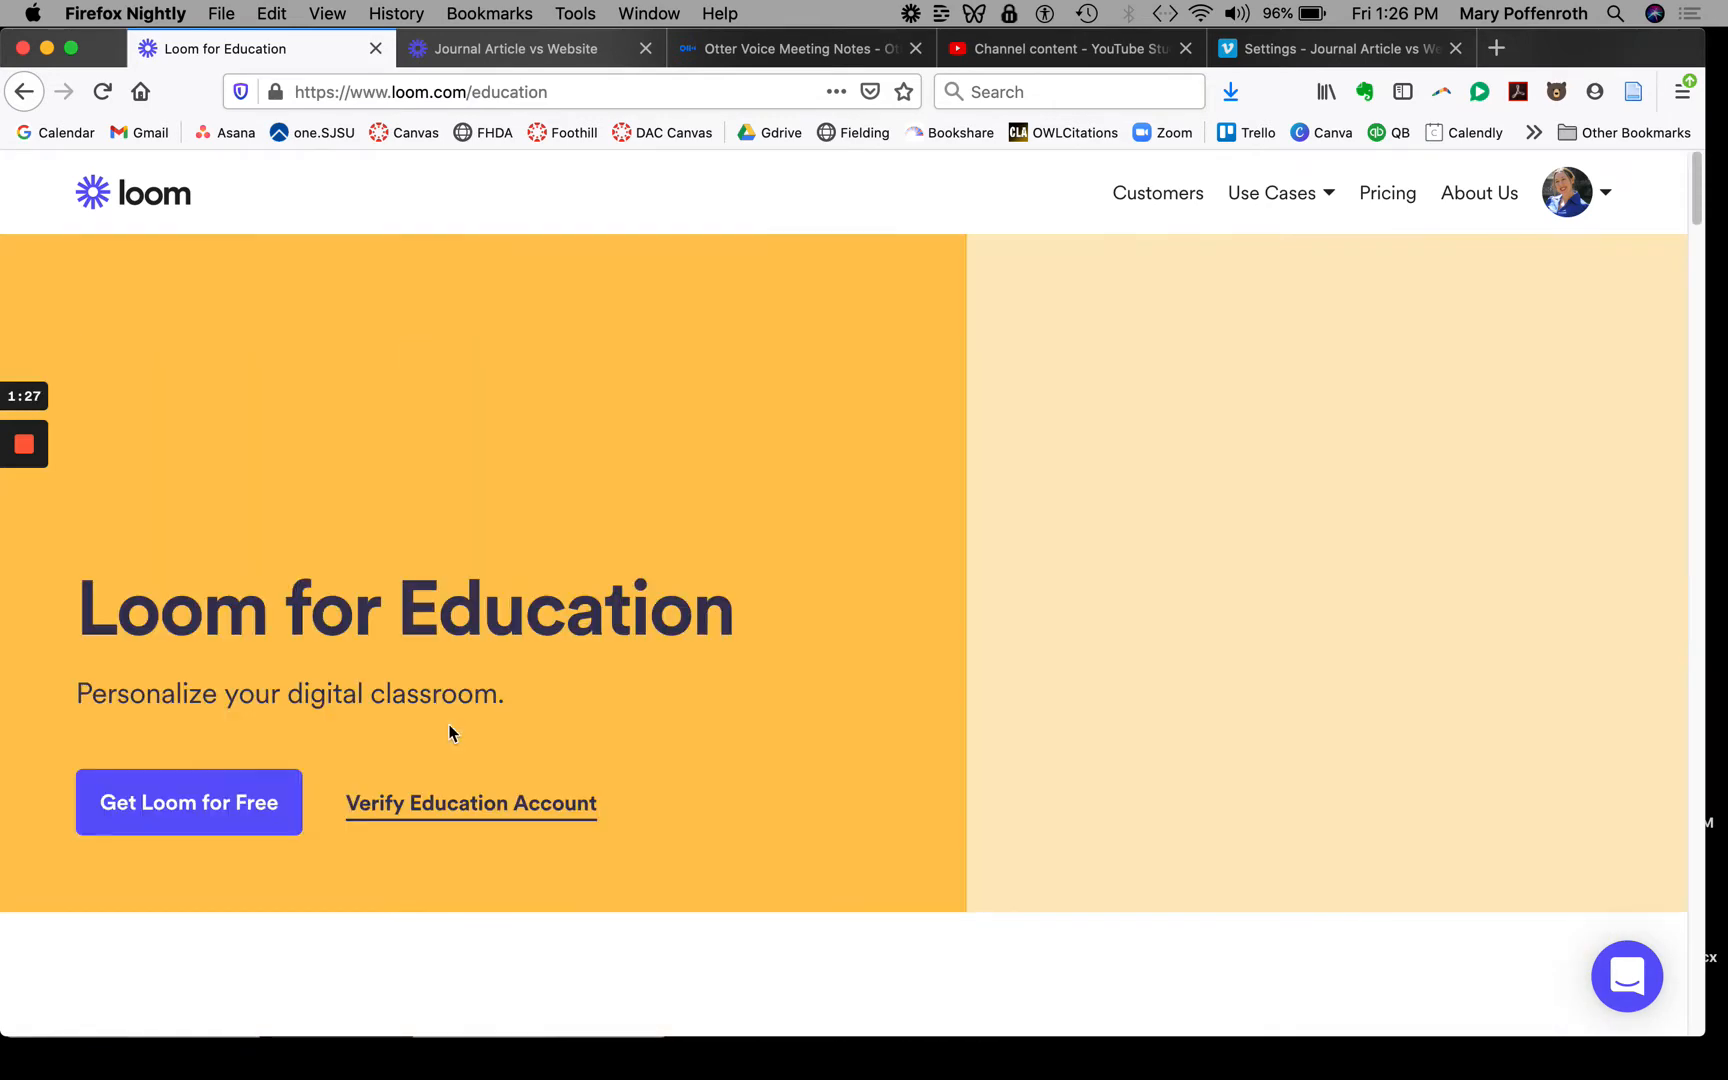
Switch to the Journal Article vs Website video in Loom and show its additional actions, including Download.
left_click(522, 55)
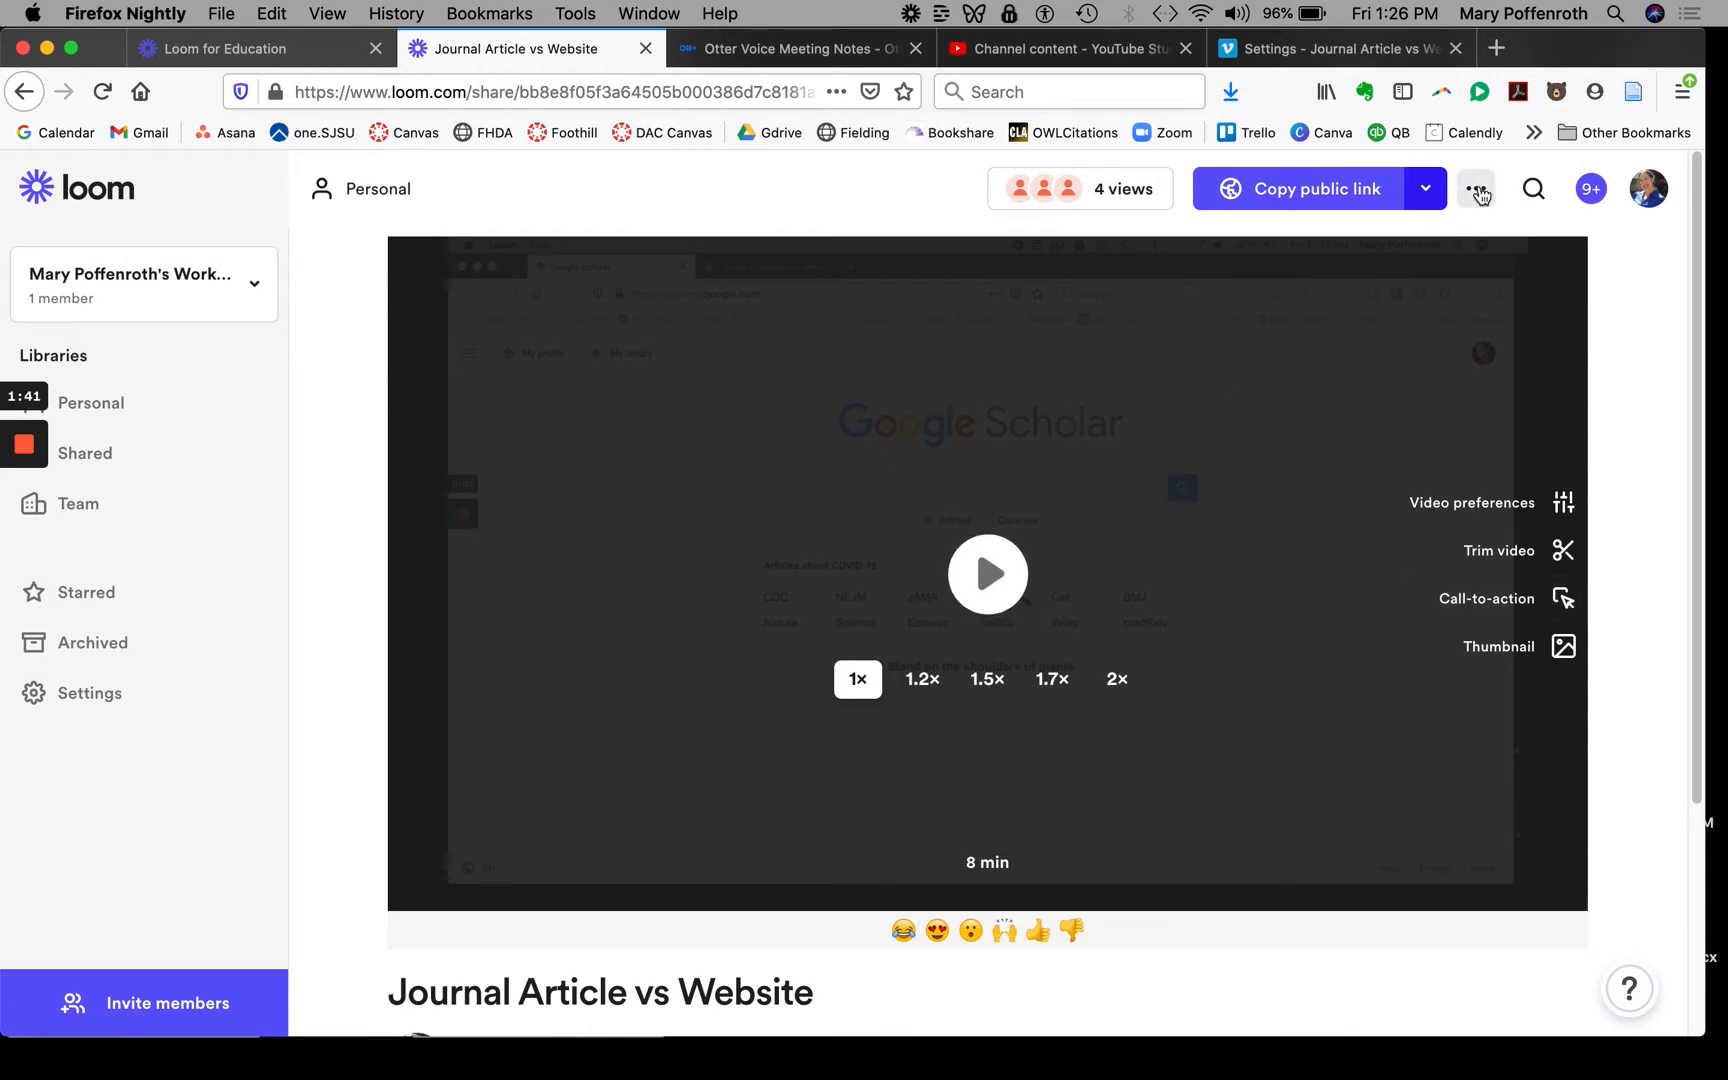
left_click(1479, 192)
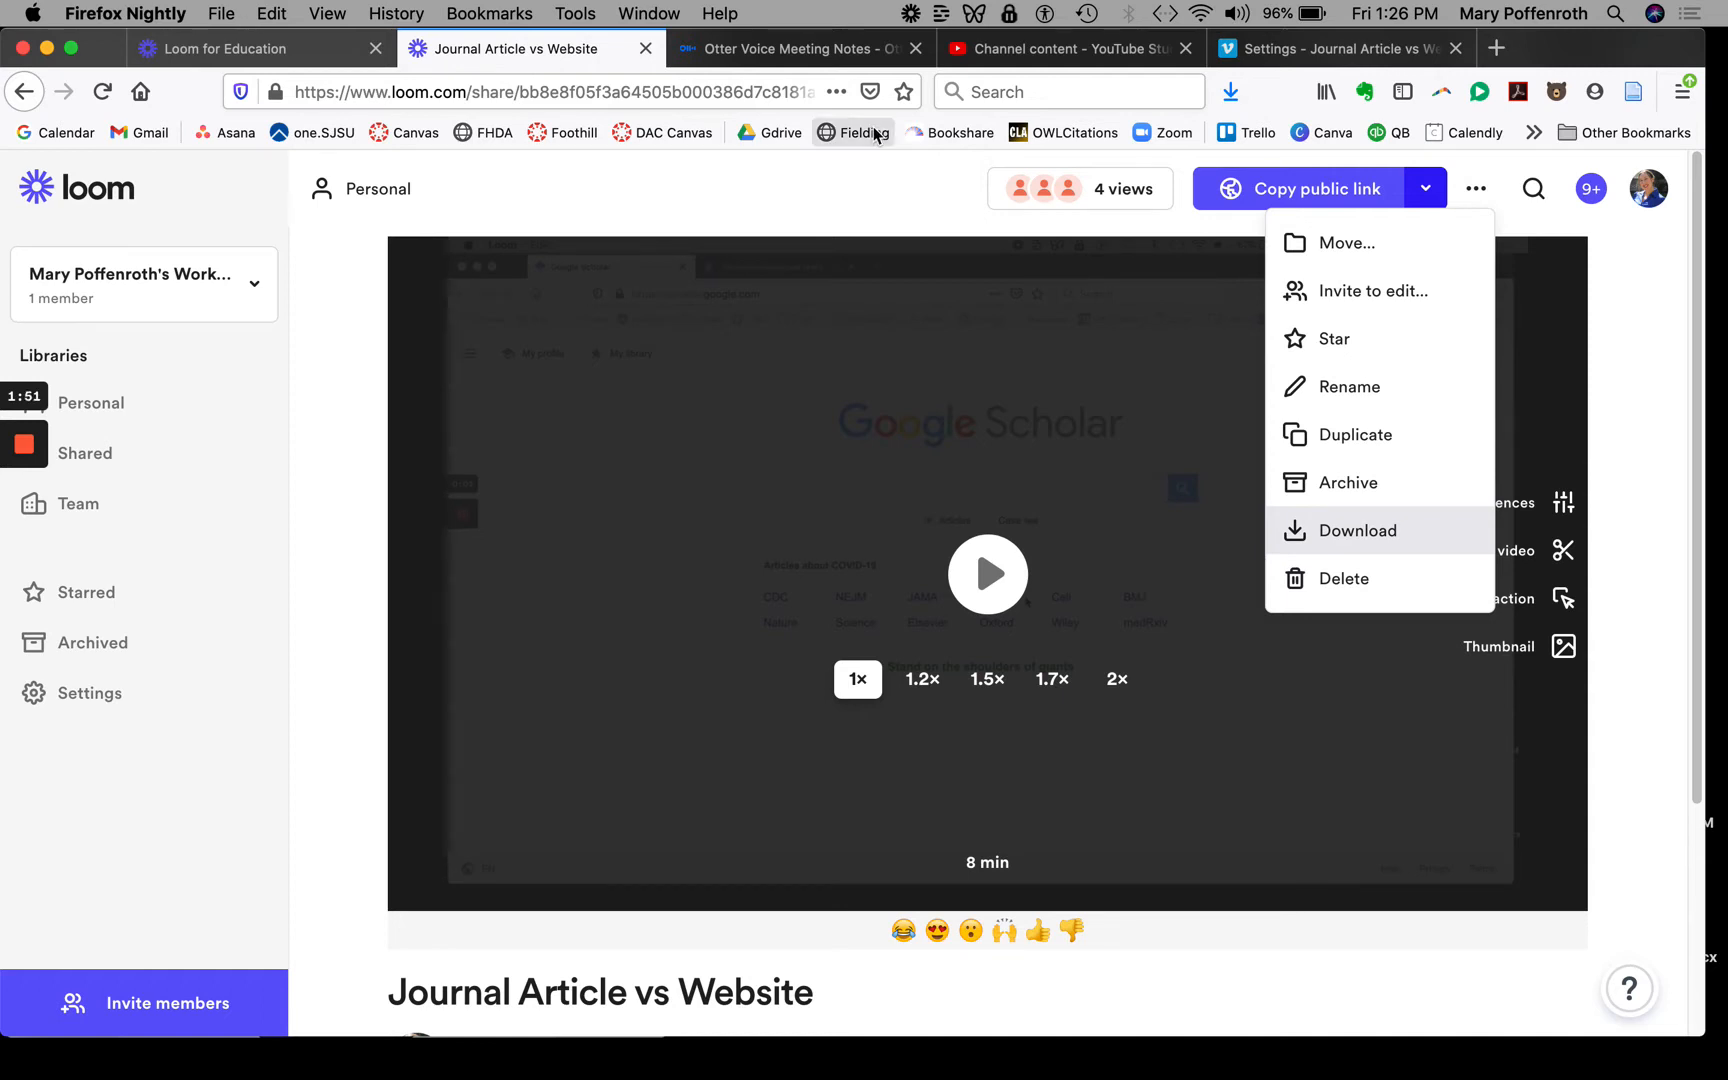
Switch to YouTube Studio and open the subtitles page of the Journal Article vs Website video.
left_click(1053, 52)
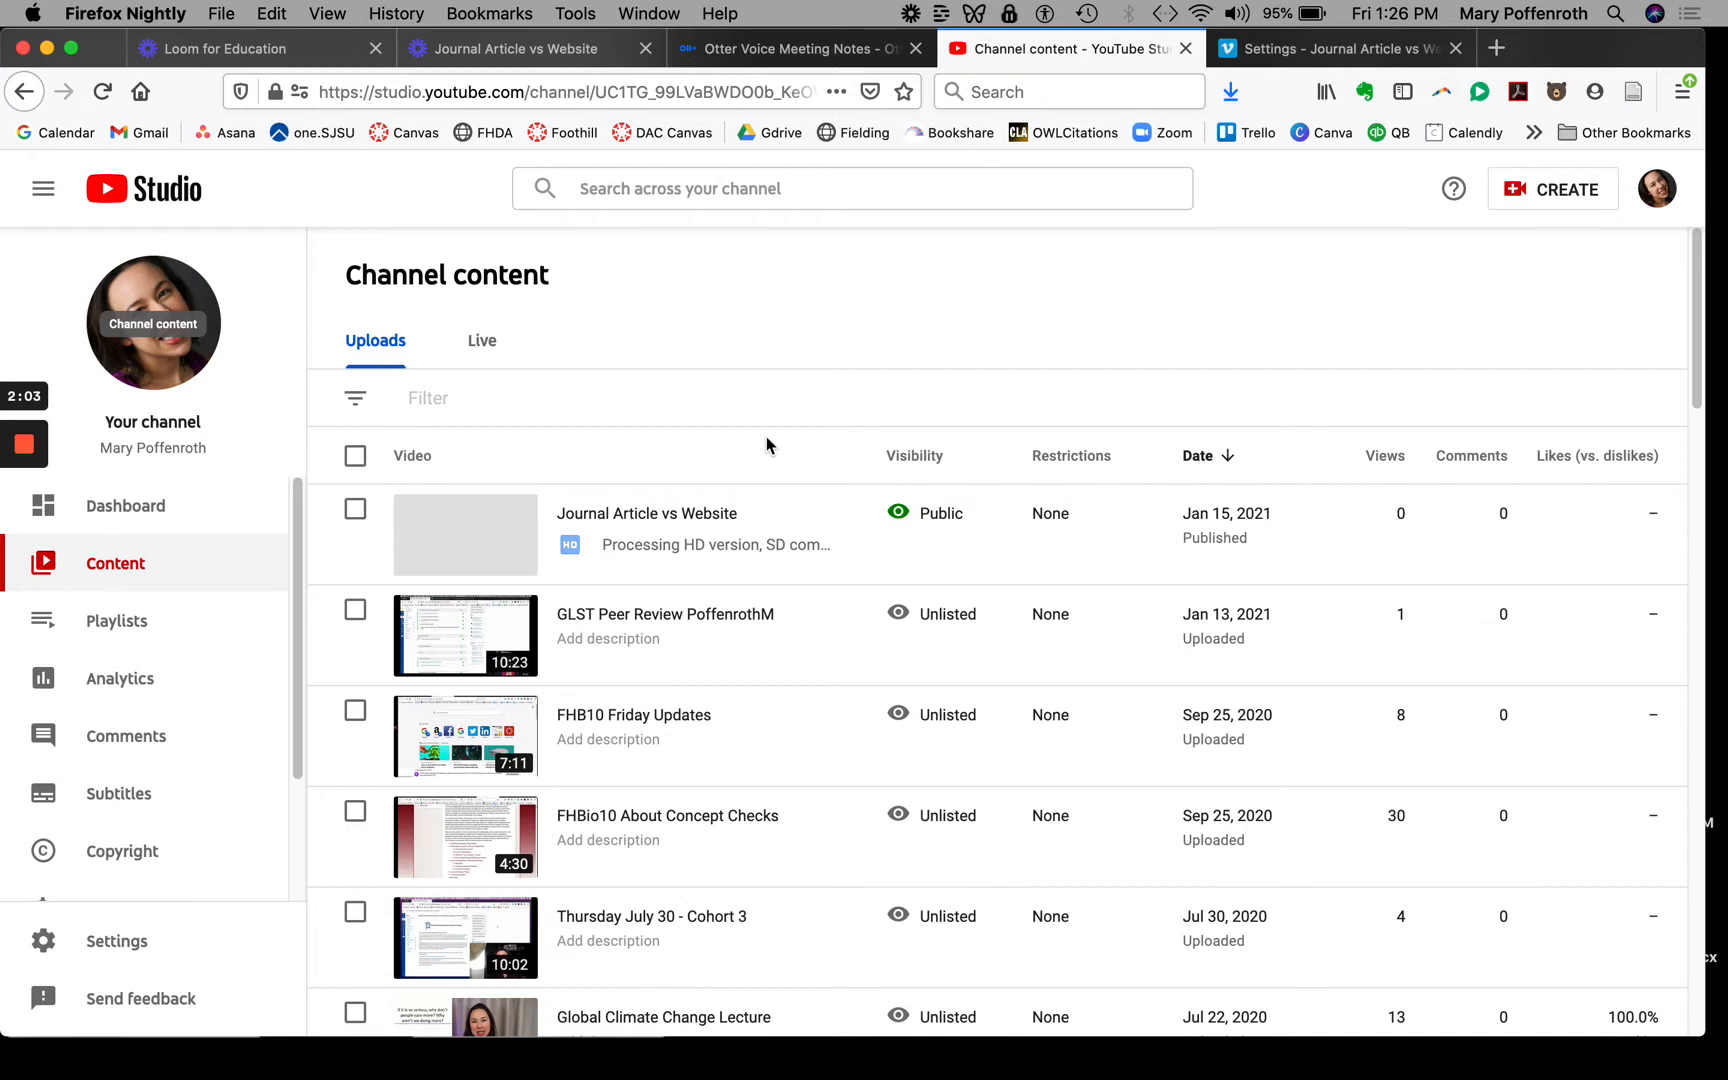
mouse_move(700, 505)
left_click(464, 539)
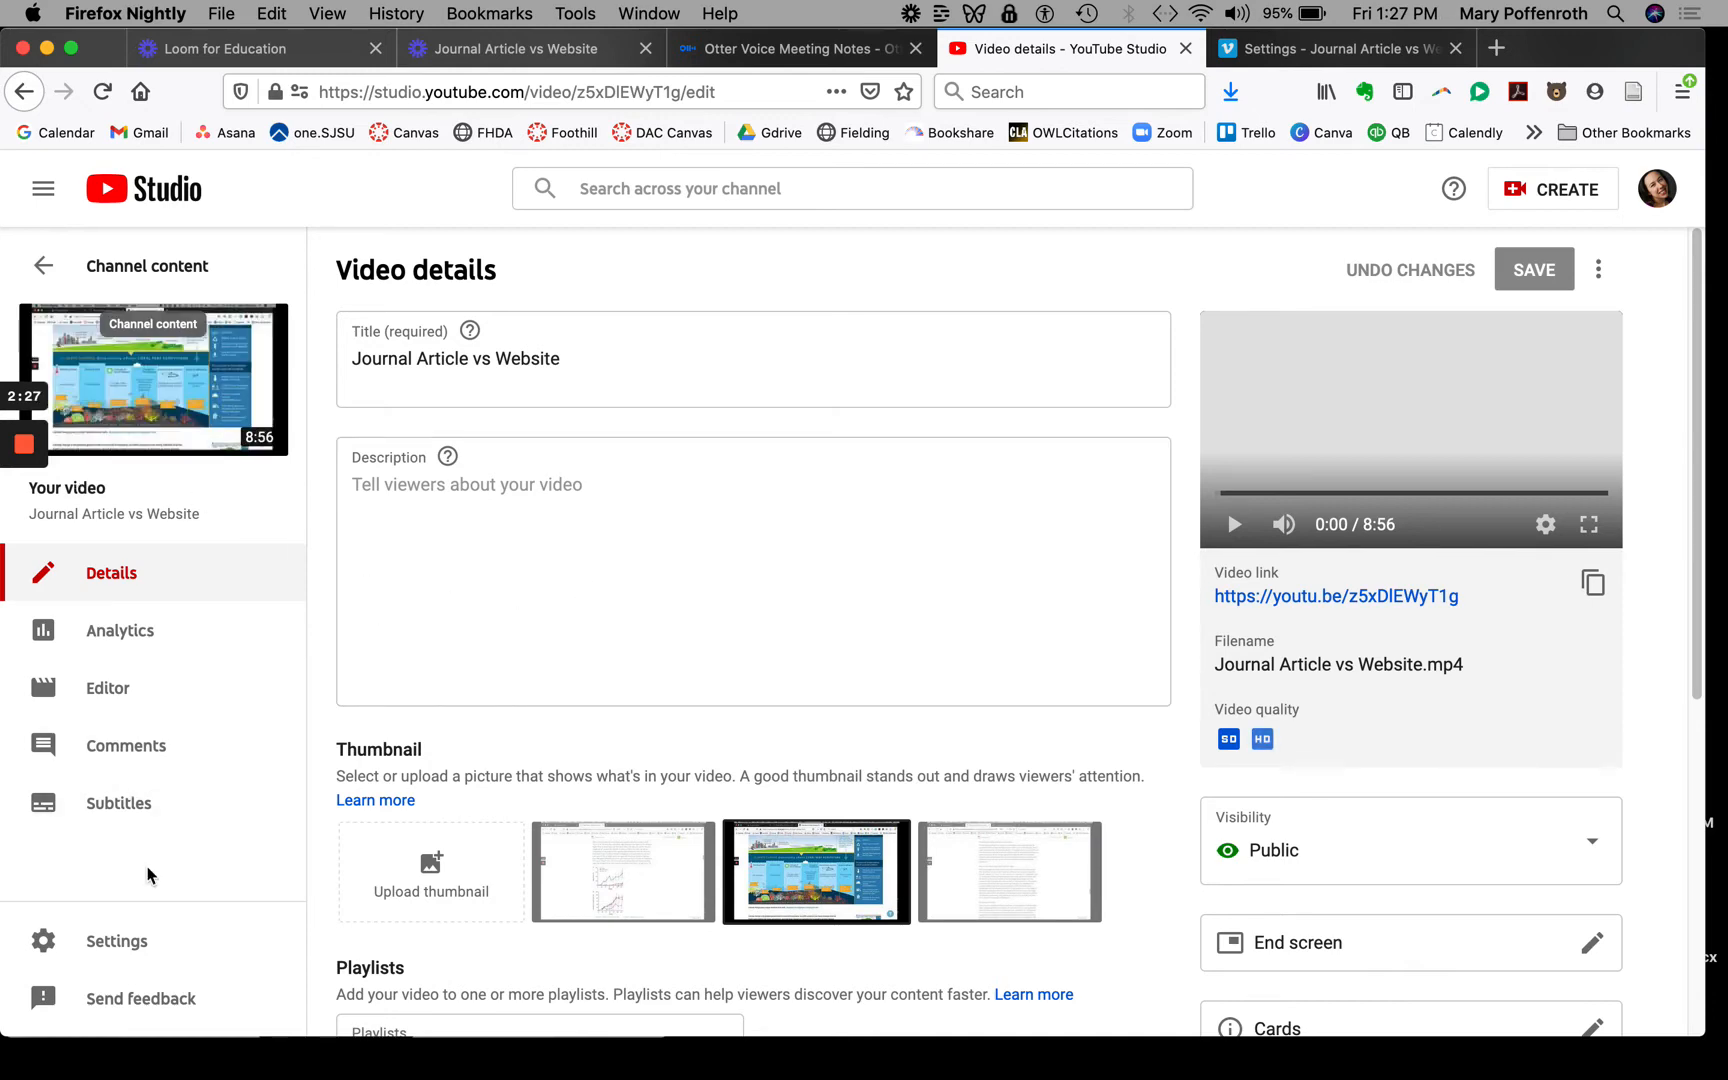
left_click(128, 814)
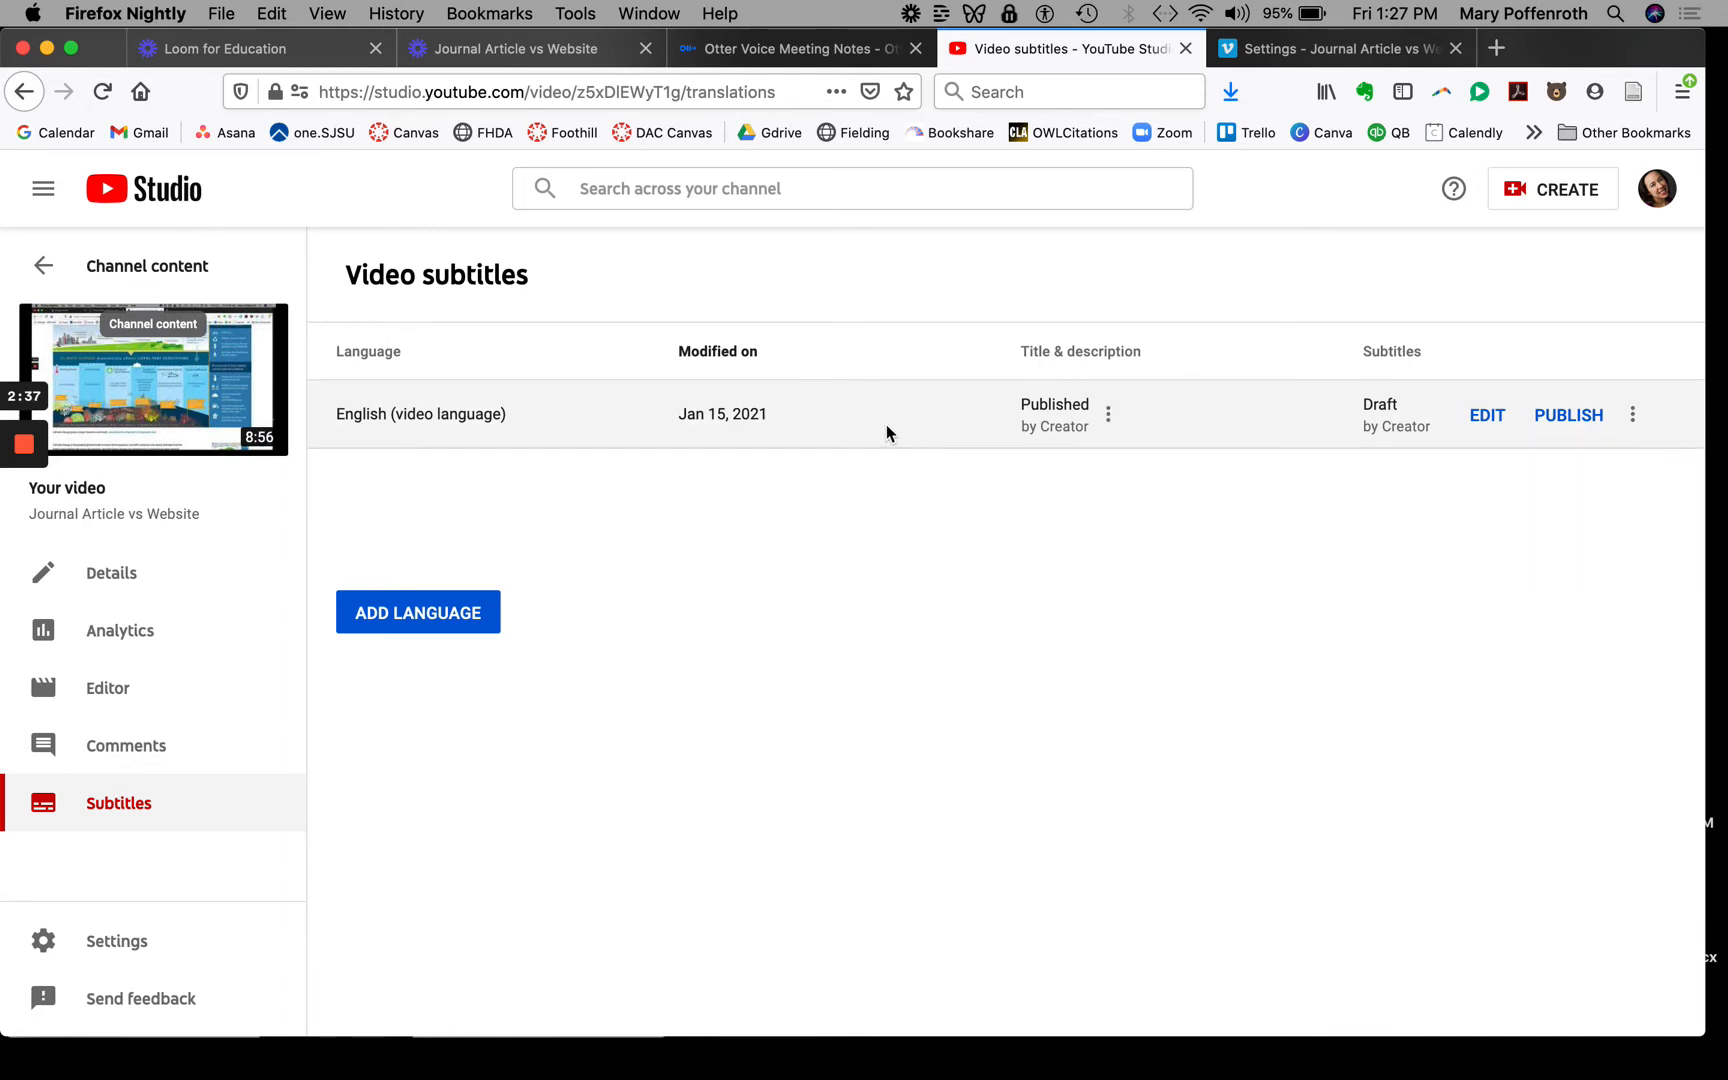
Open the video's draft English subtitles and publish them.
left_click(1487, 418)
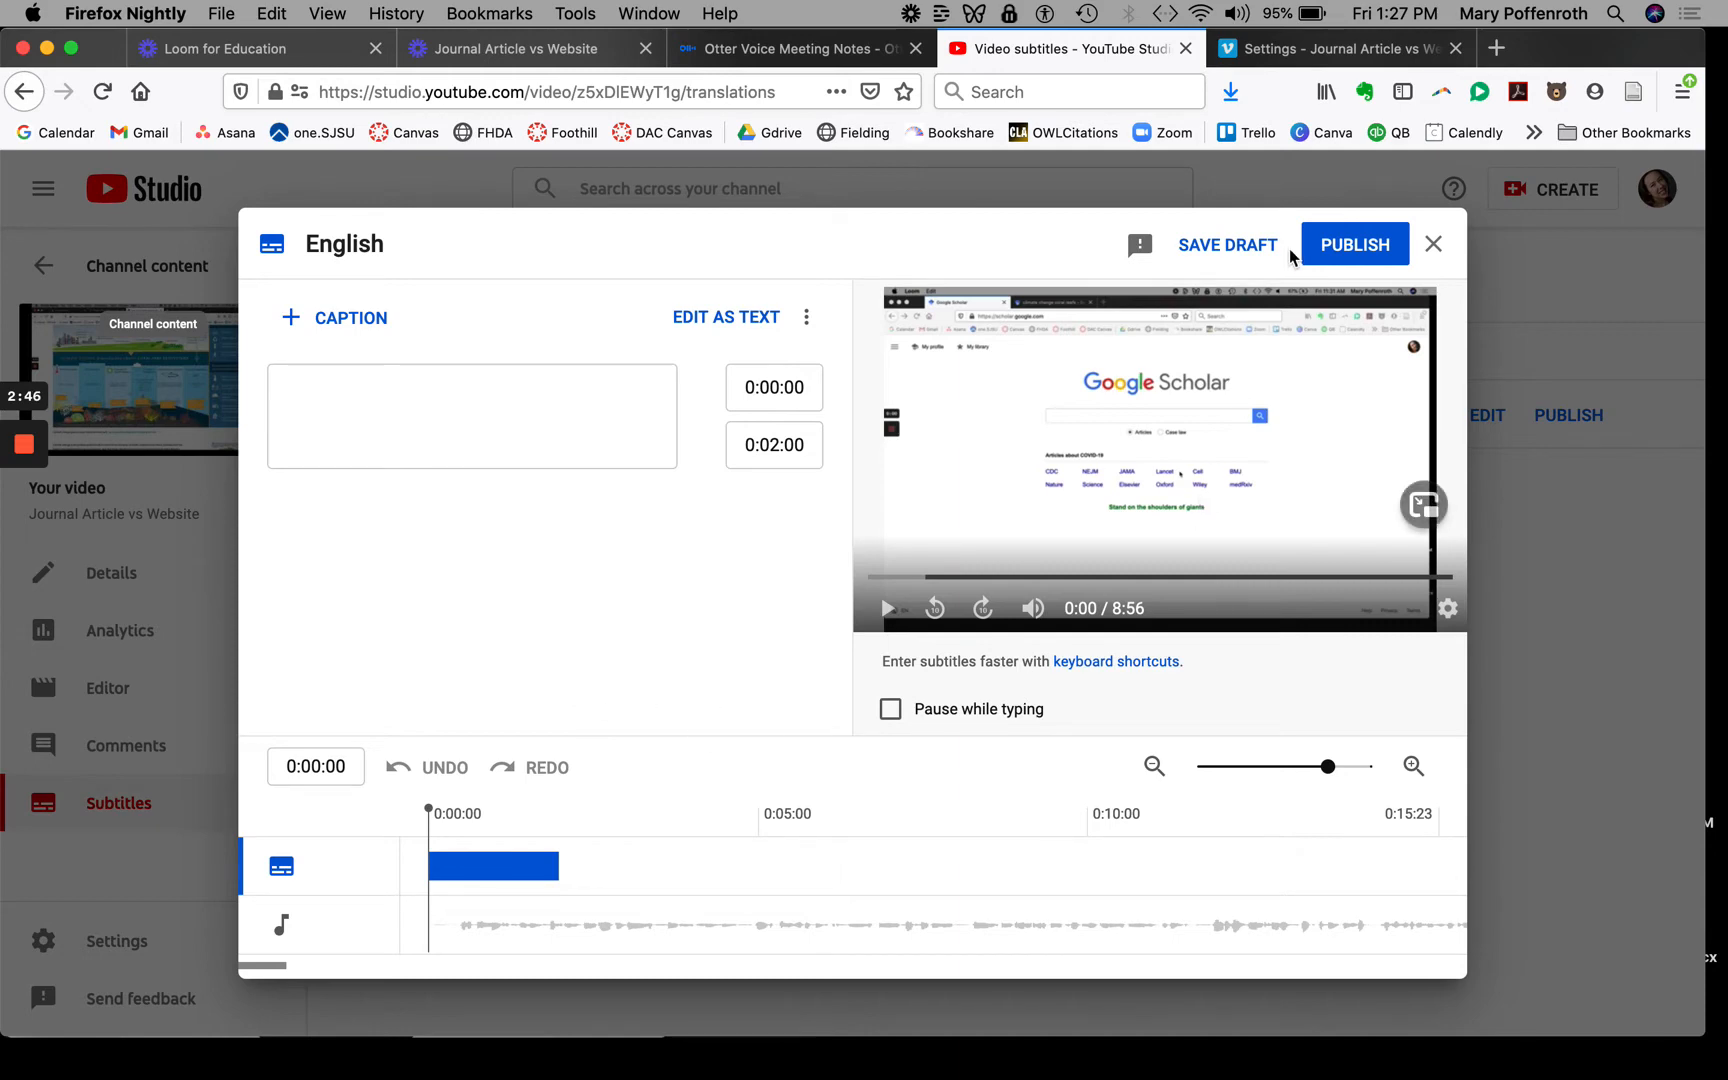
left_click(1390, 252)
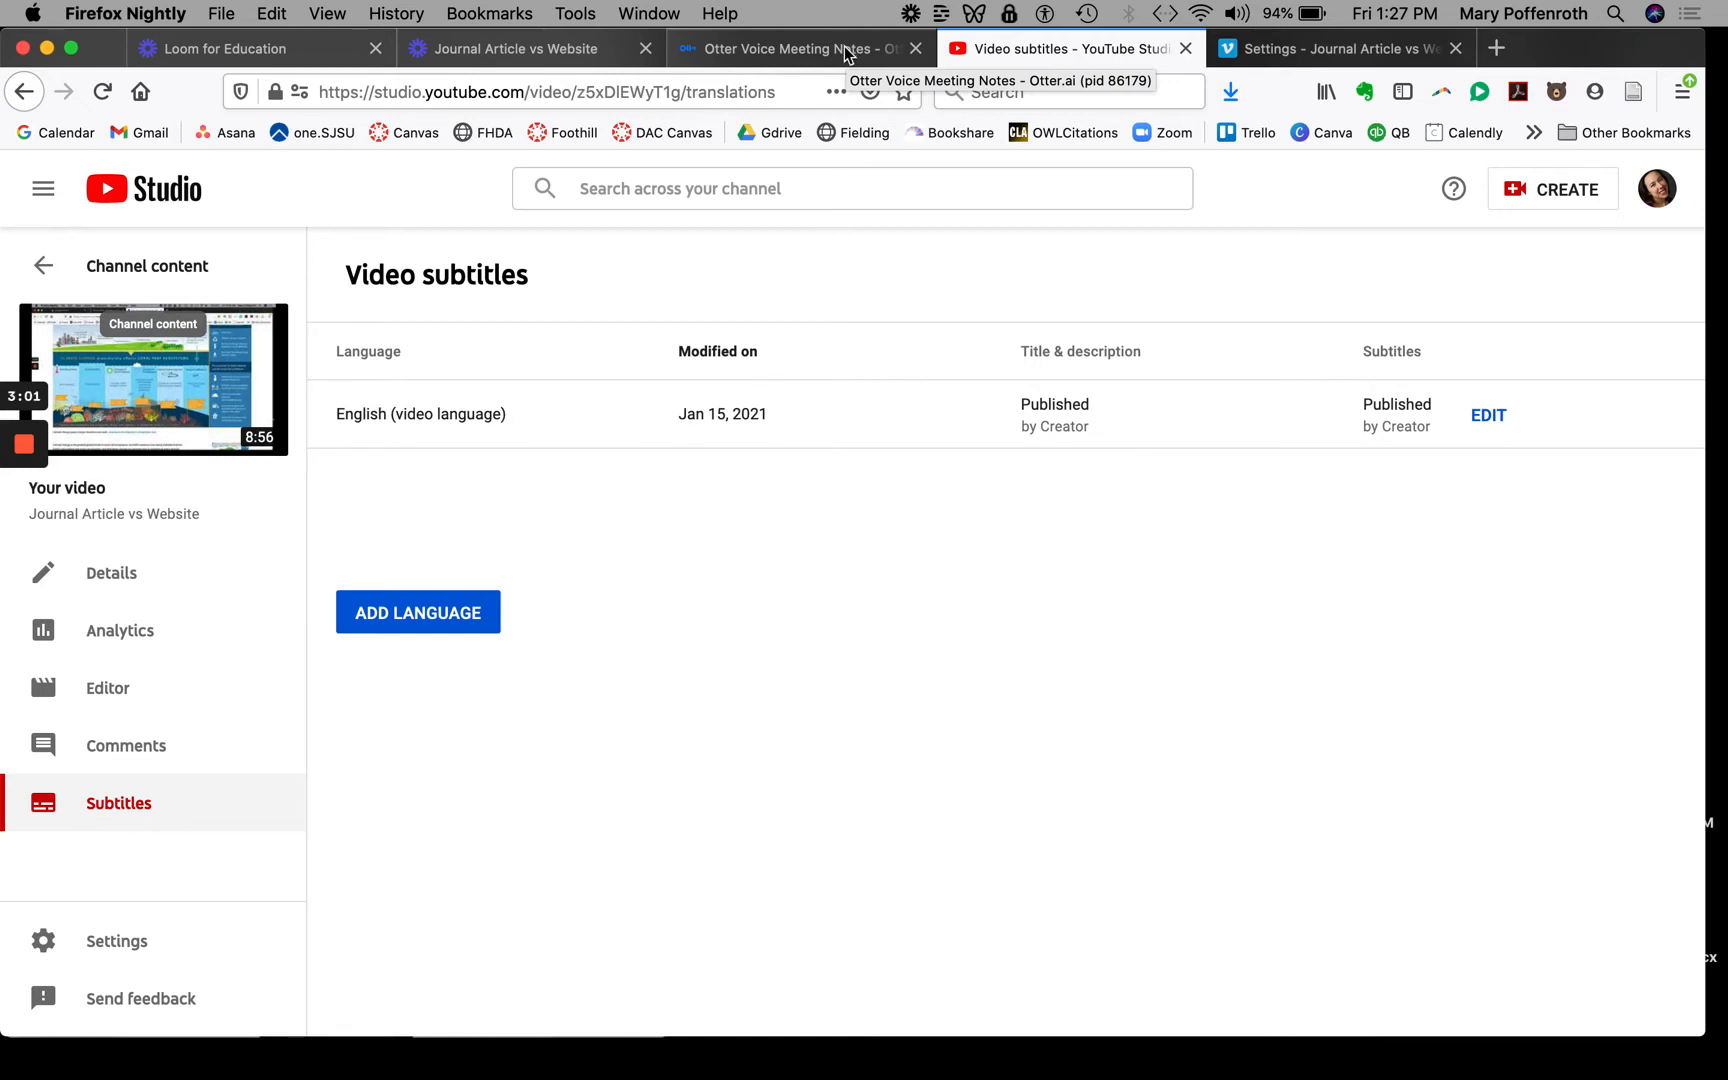
Glance at the Otter.ai home page and open rev.com in a new browser tab to view its caption services.
left_click(846, 50)
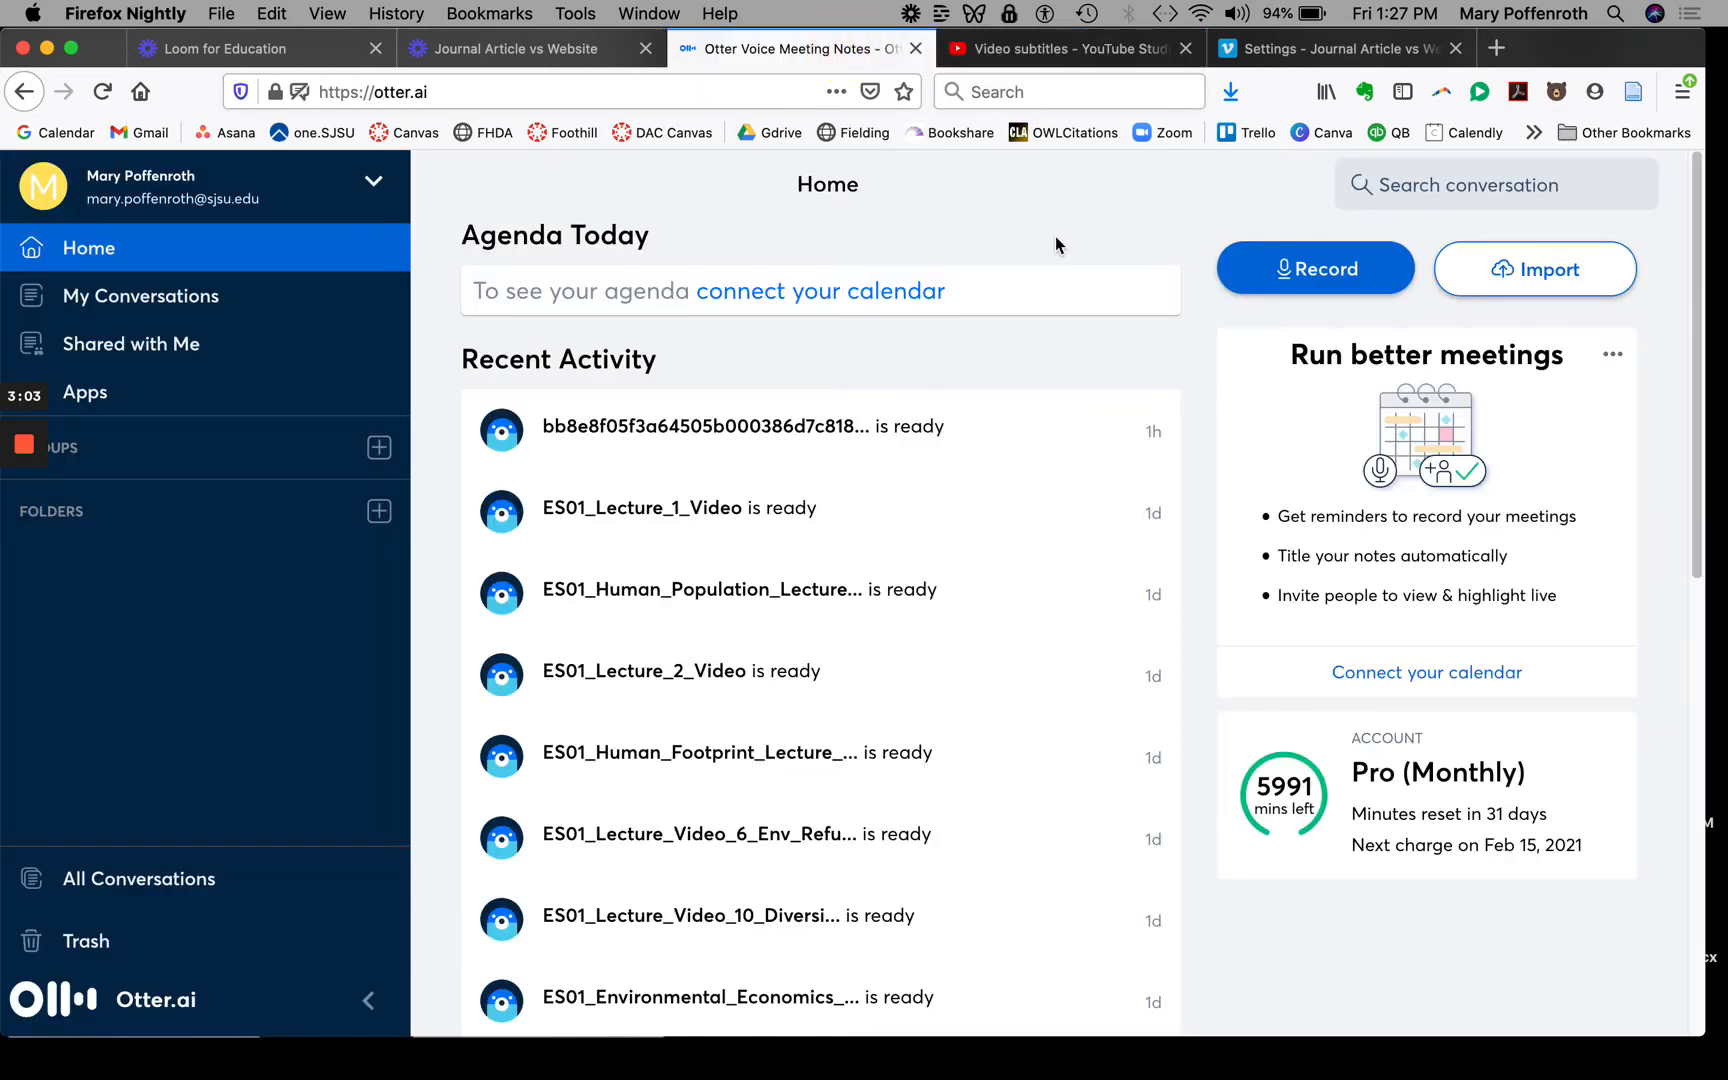
key("super+t")
type("rev.c")
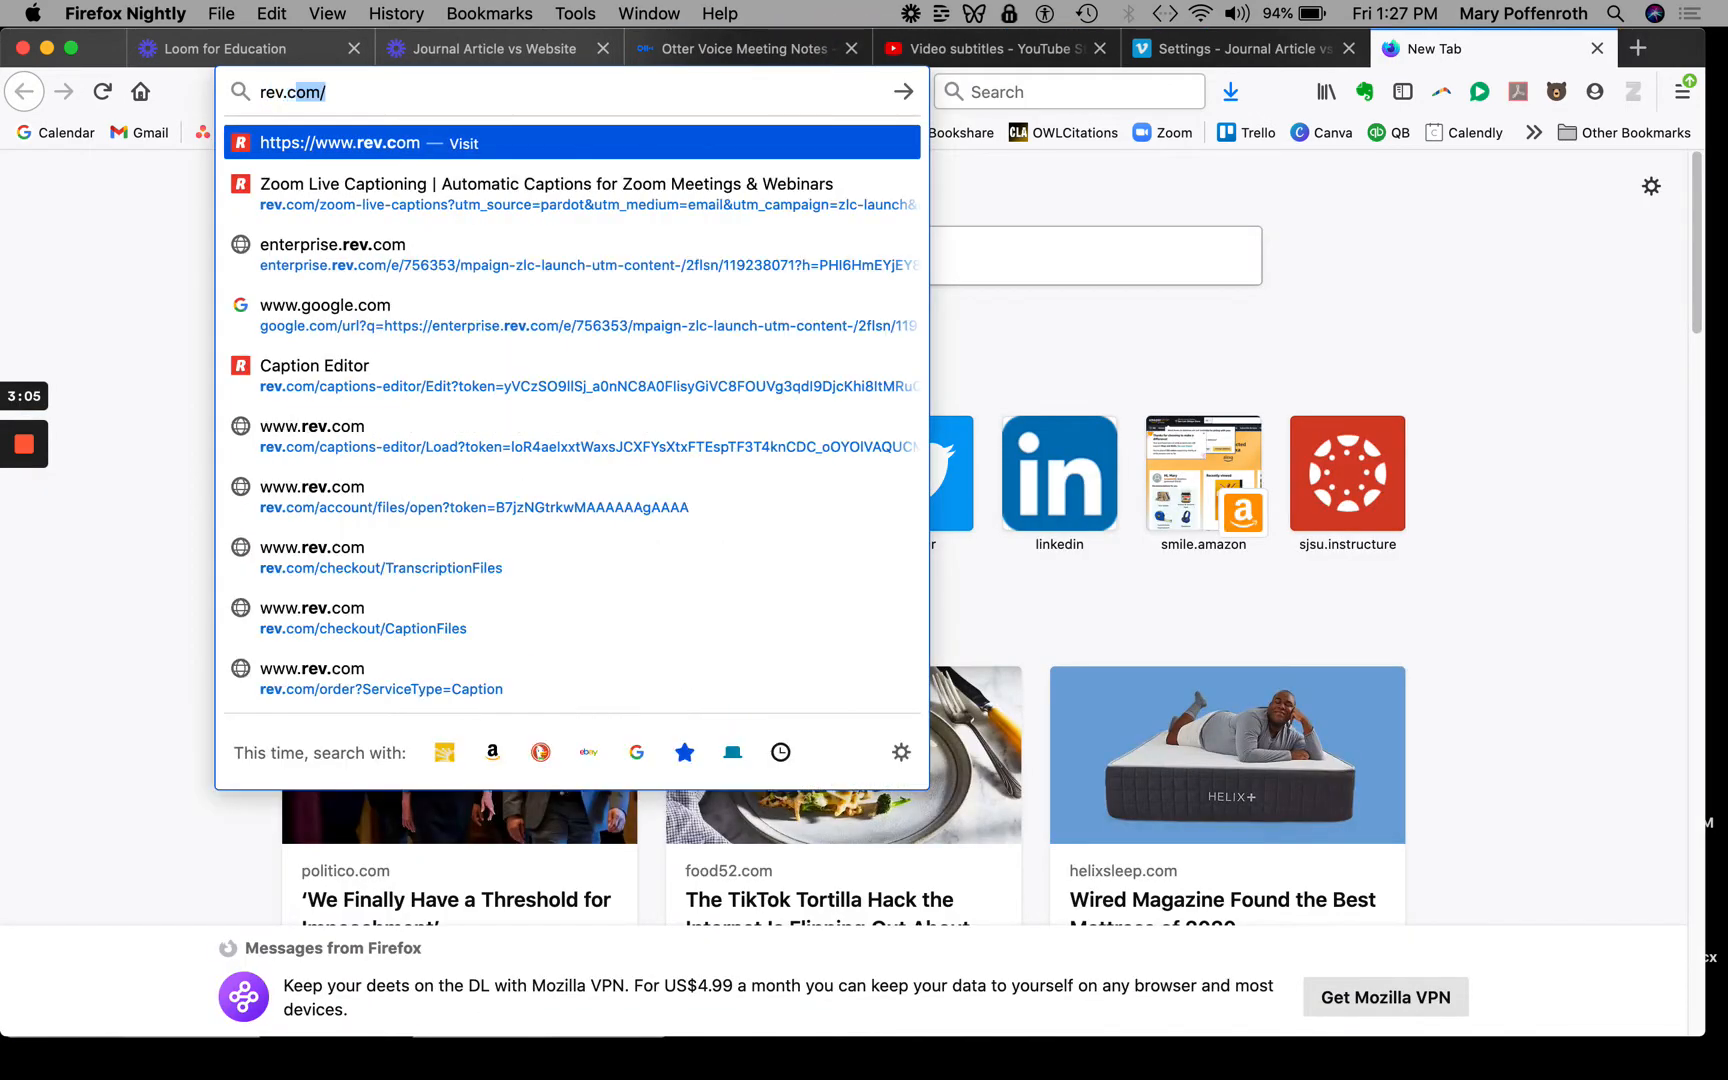
type("om")
key("Return")
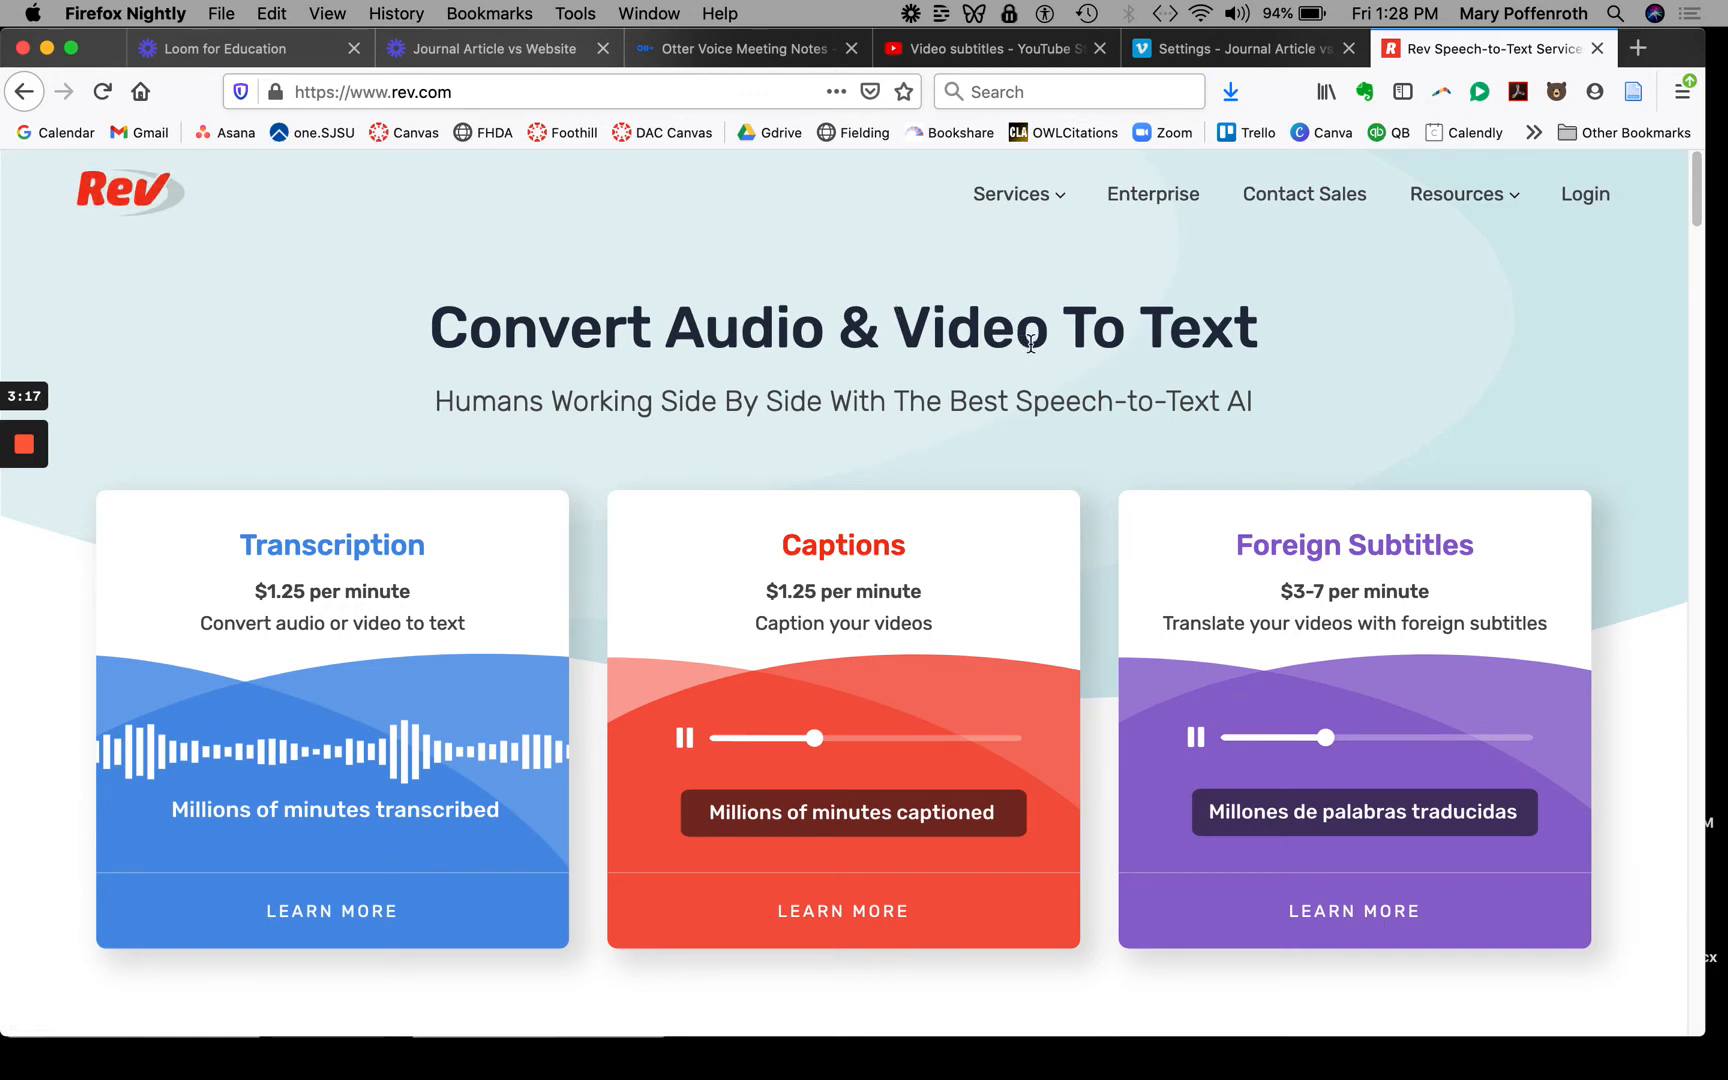
Return to Otter.ai, open the newest transcript in the recent activity, and skim through its text.
left_click(732, 56)
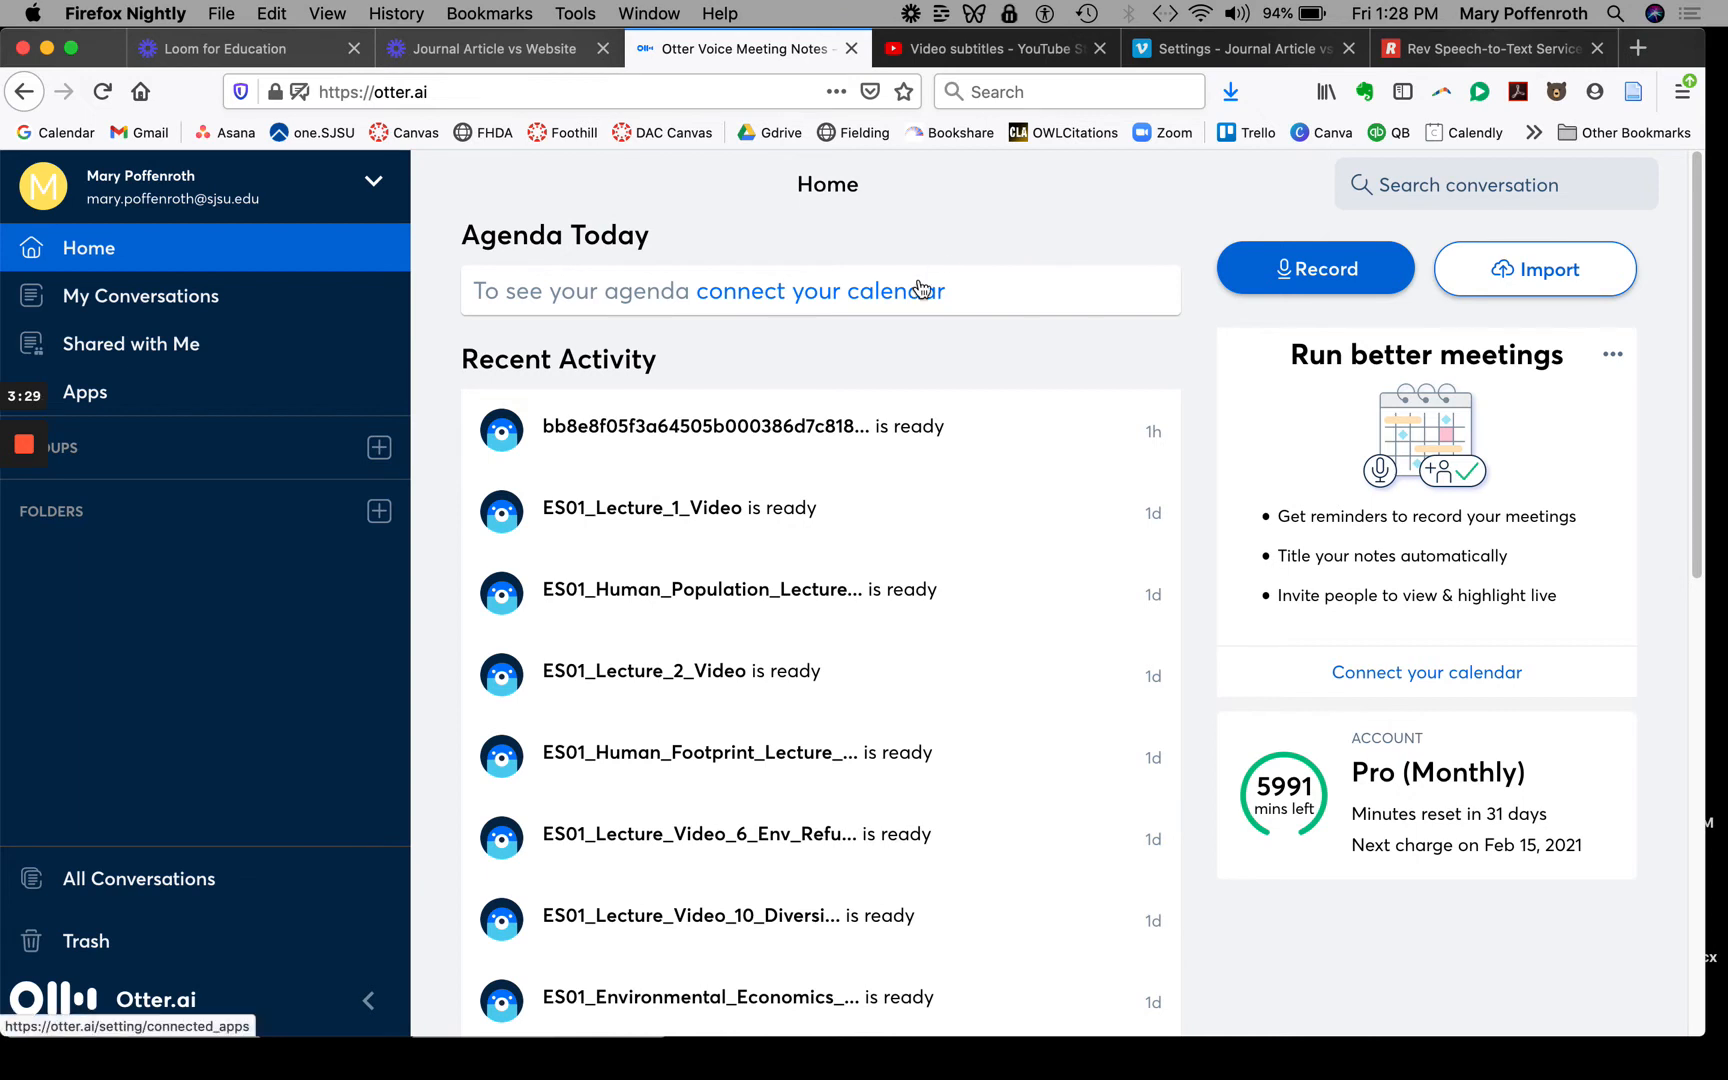
left_click(730, 436)
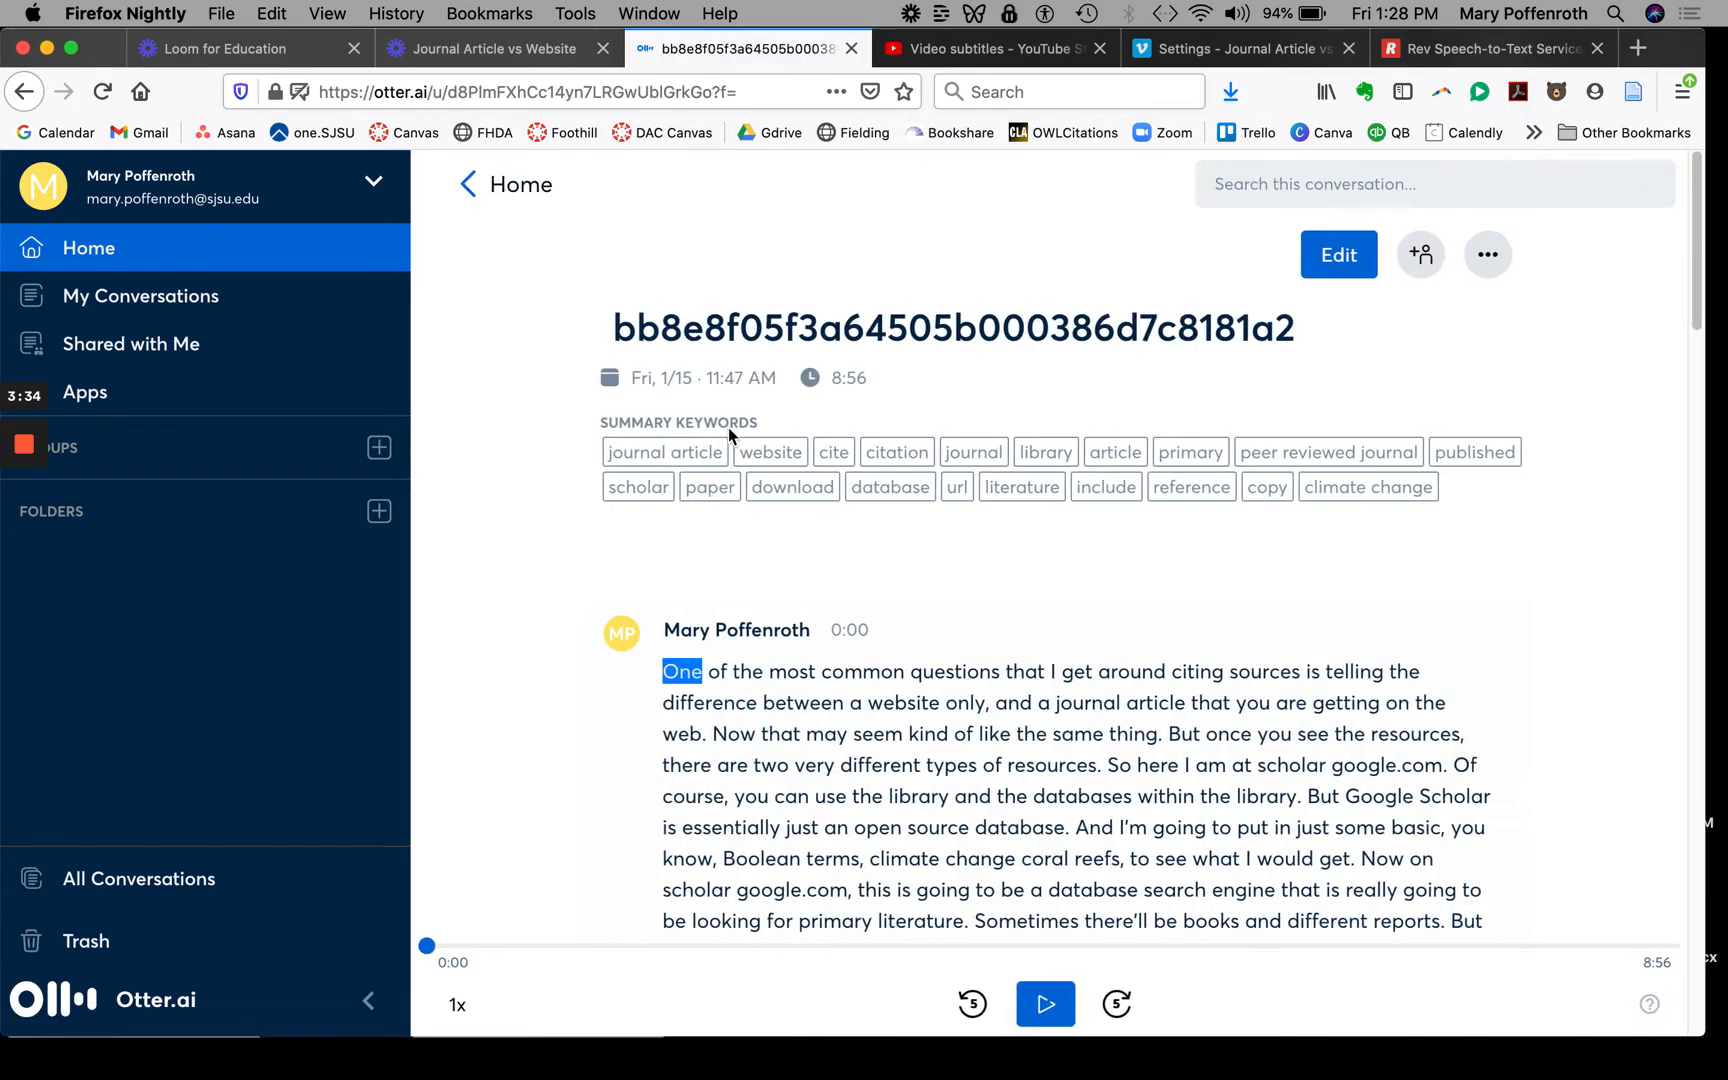
scroll(1114, 640, "down", 15)
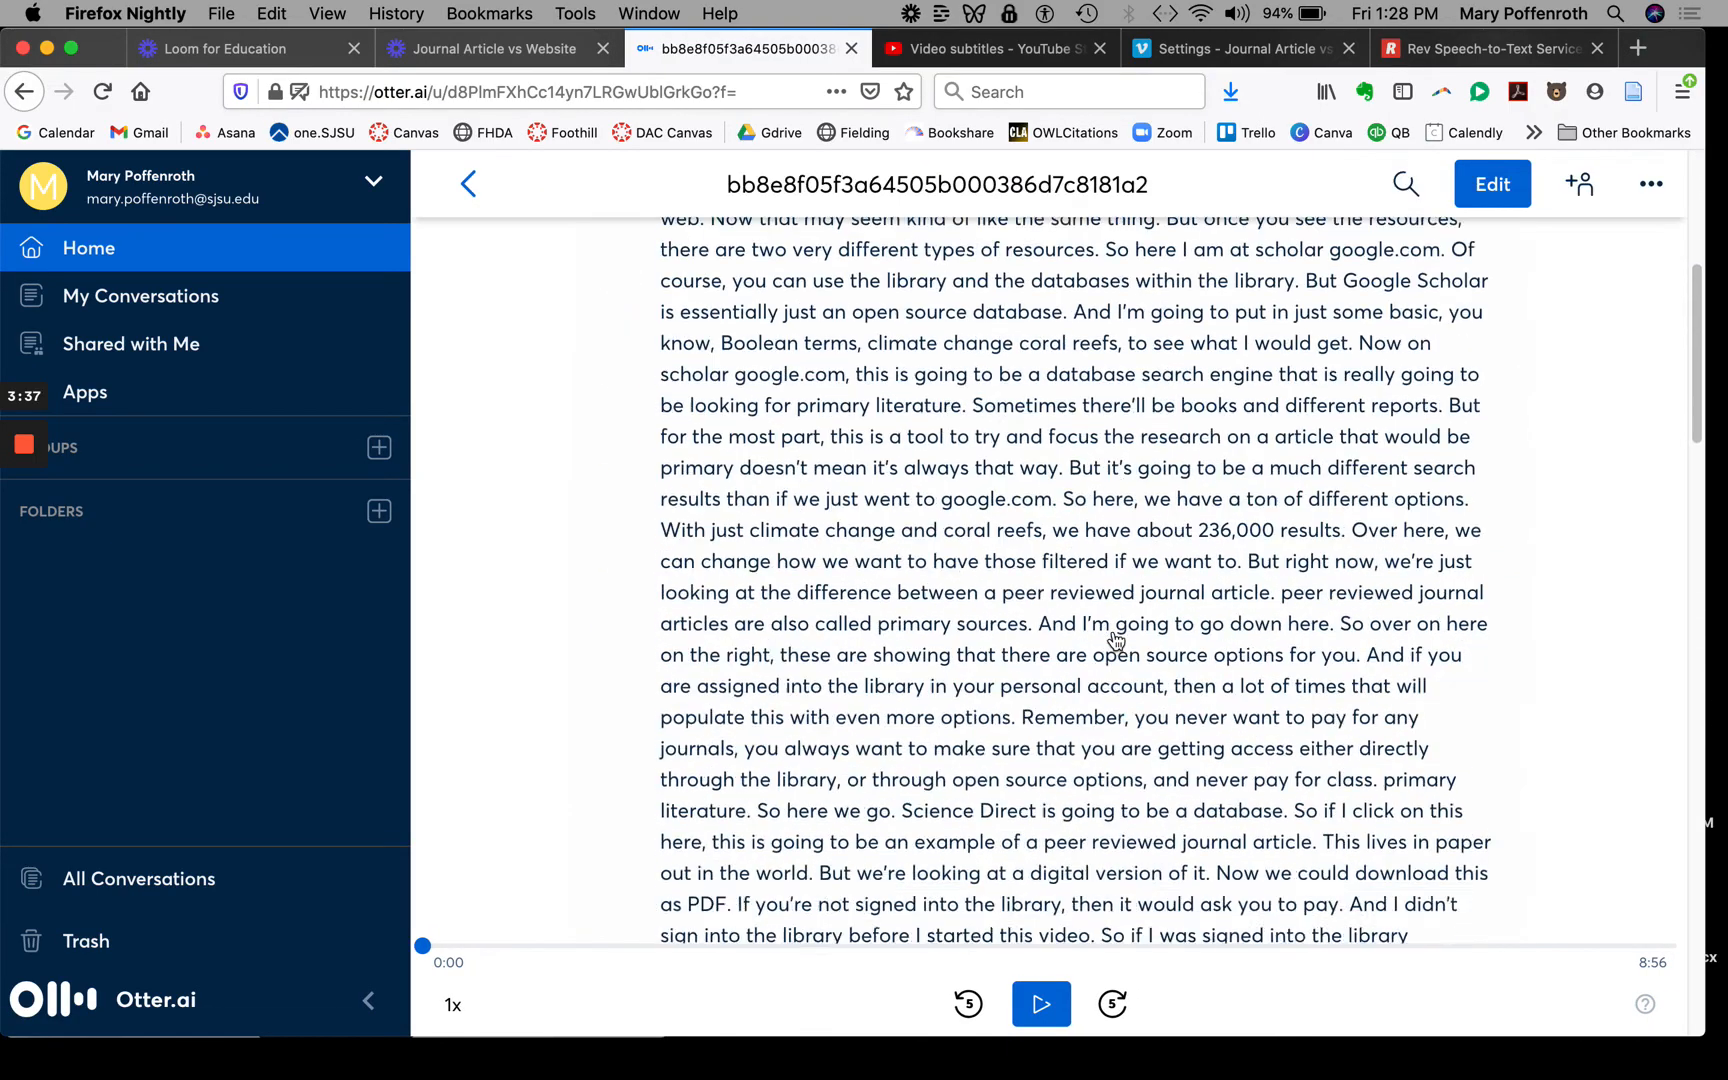
scroll(1114, 640, "up", 5)
scroll(1116, 640, "up", 10)
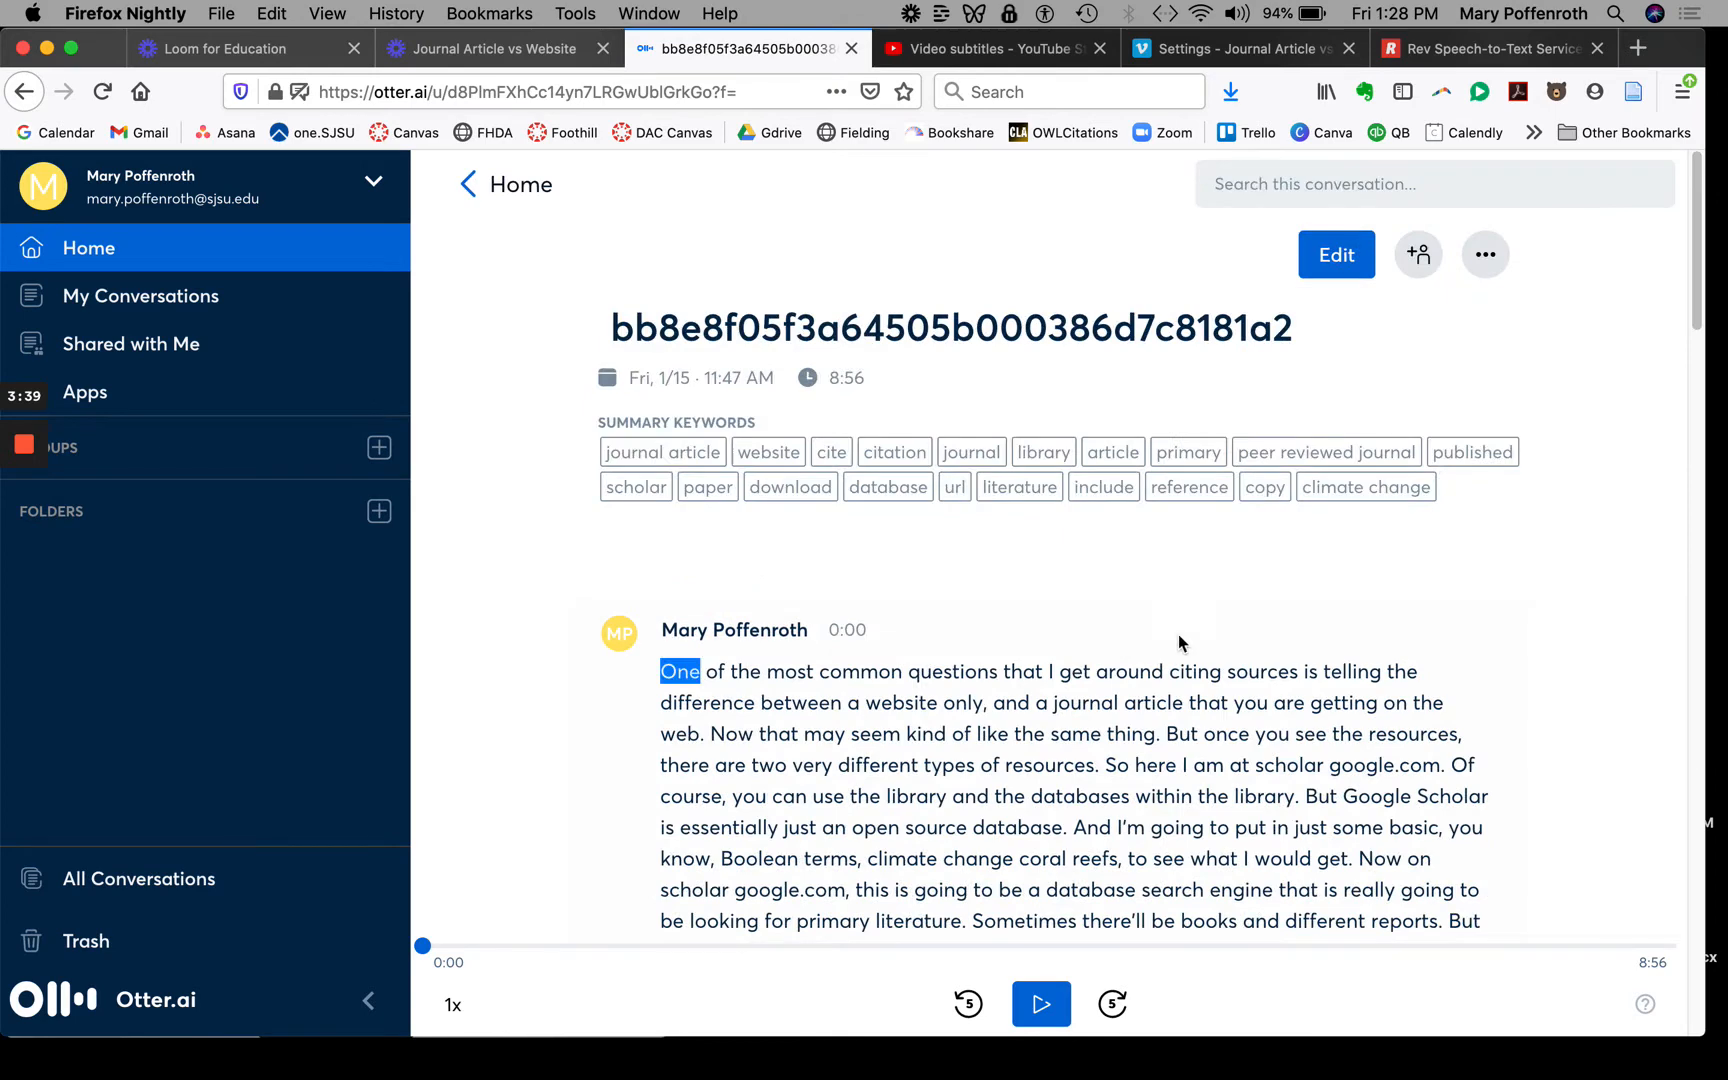
Export the transcript text in SRT format with the default line-break settings and save the file to the computer.
left_click(1486, 255)
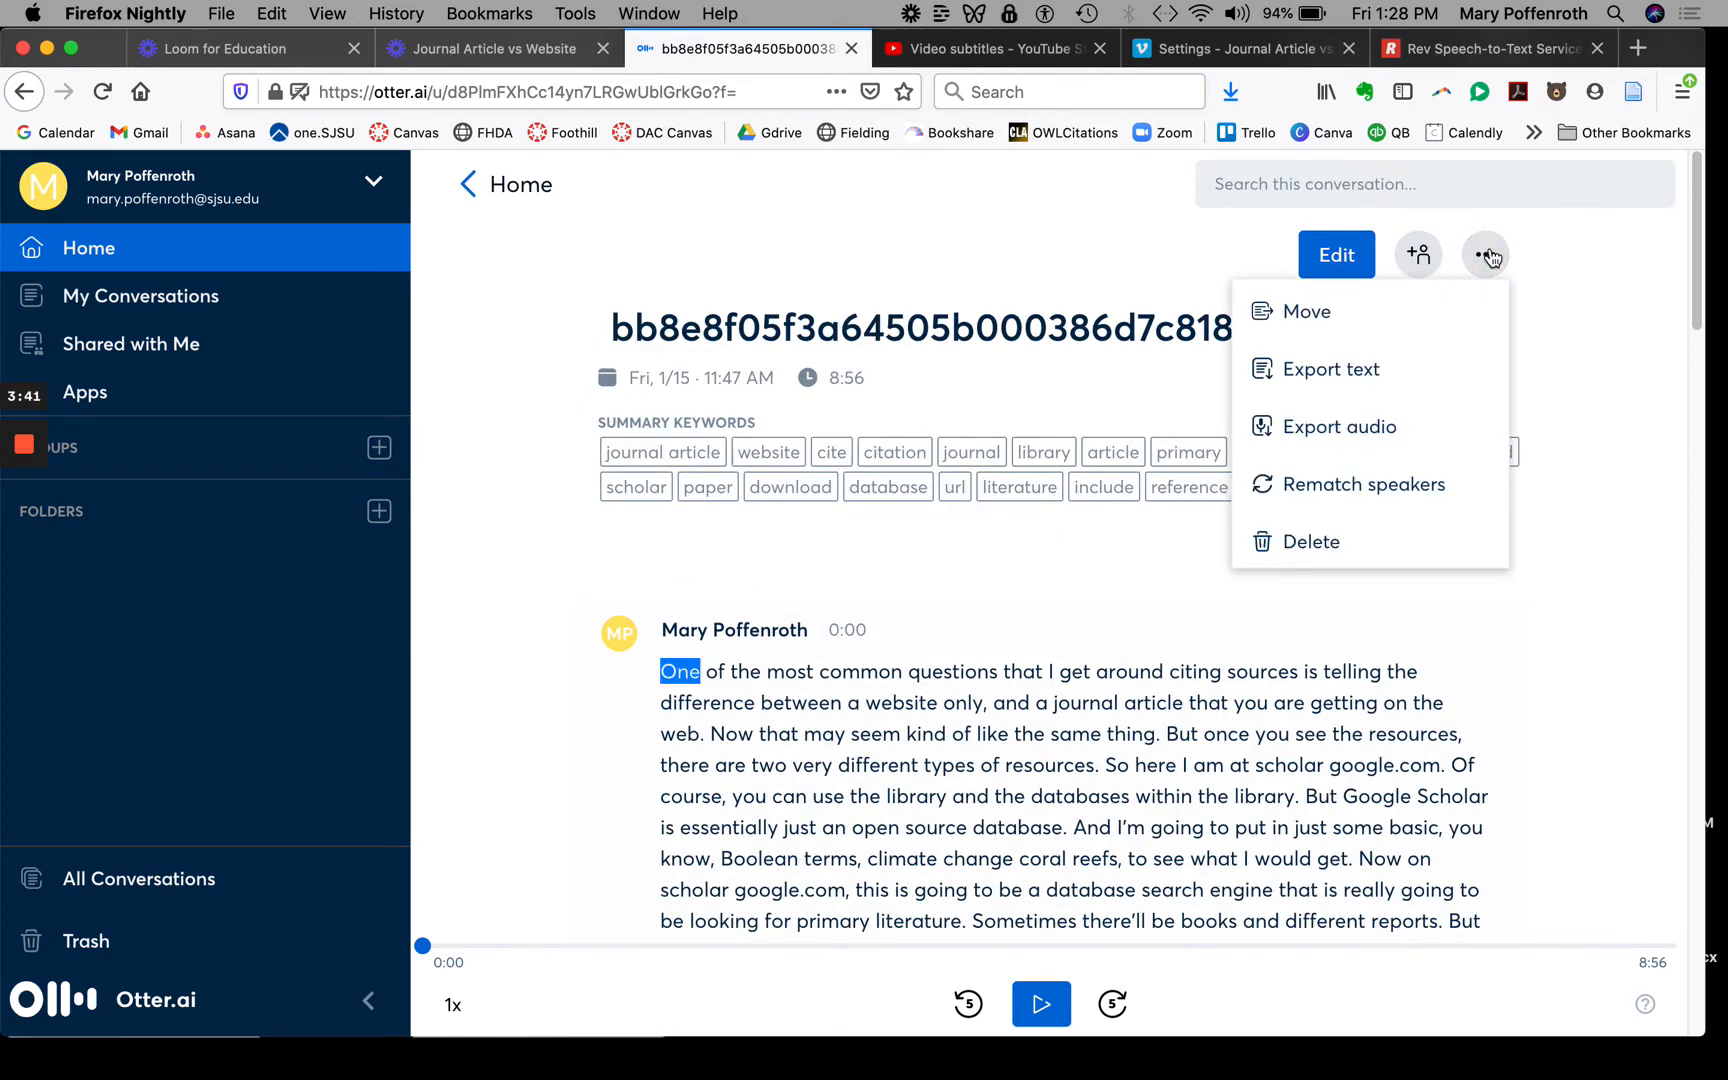
left_click(1346, 372)
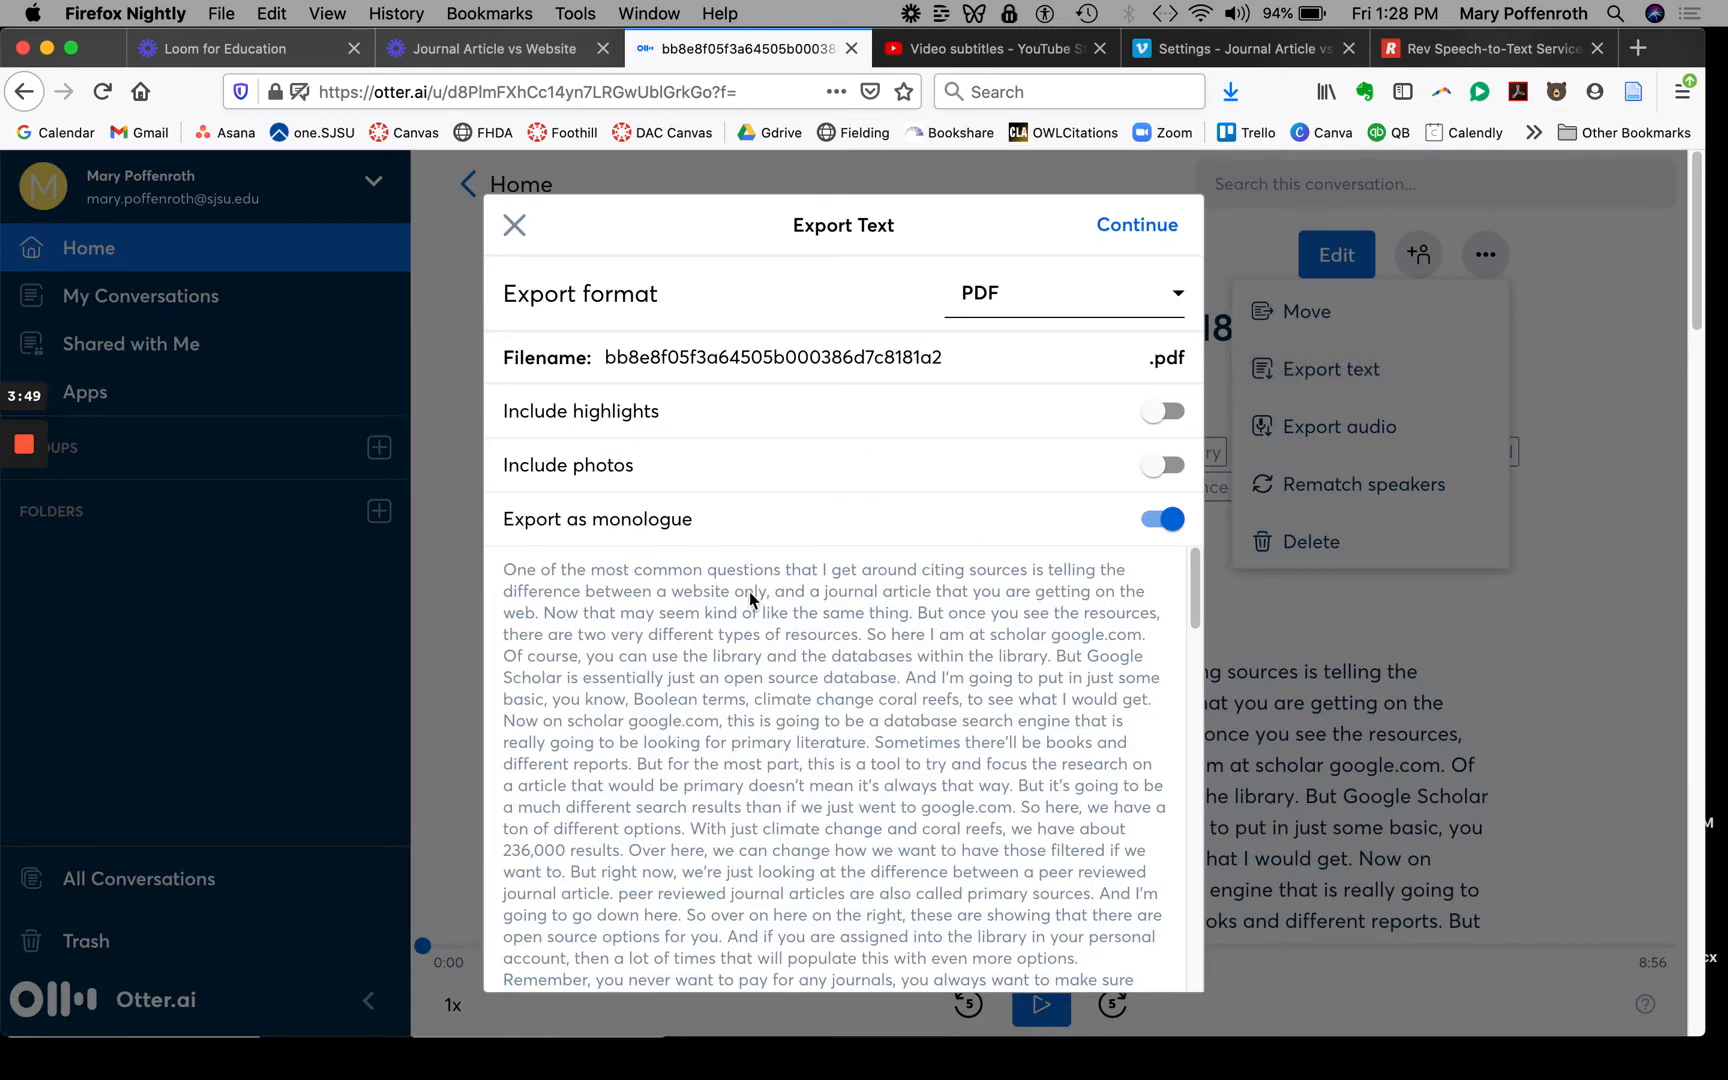
left_click(983, 291)
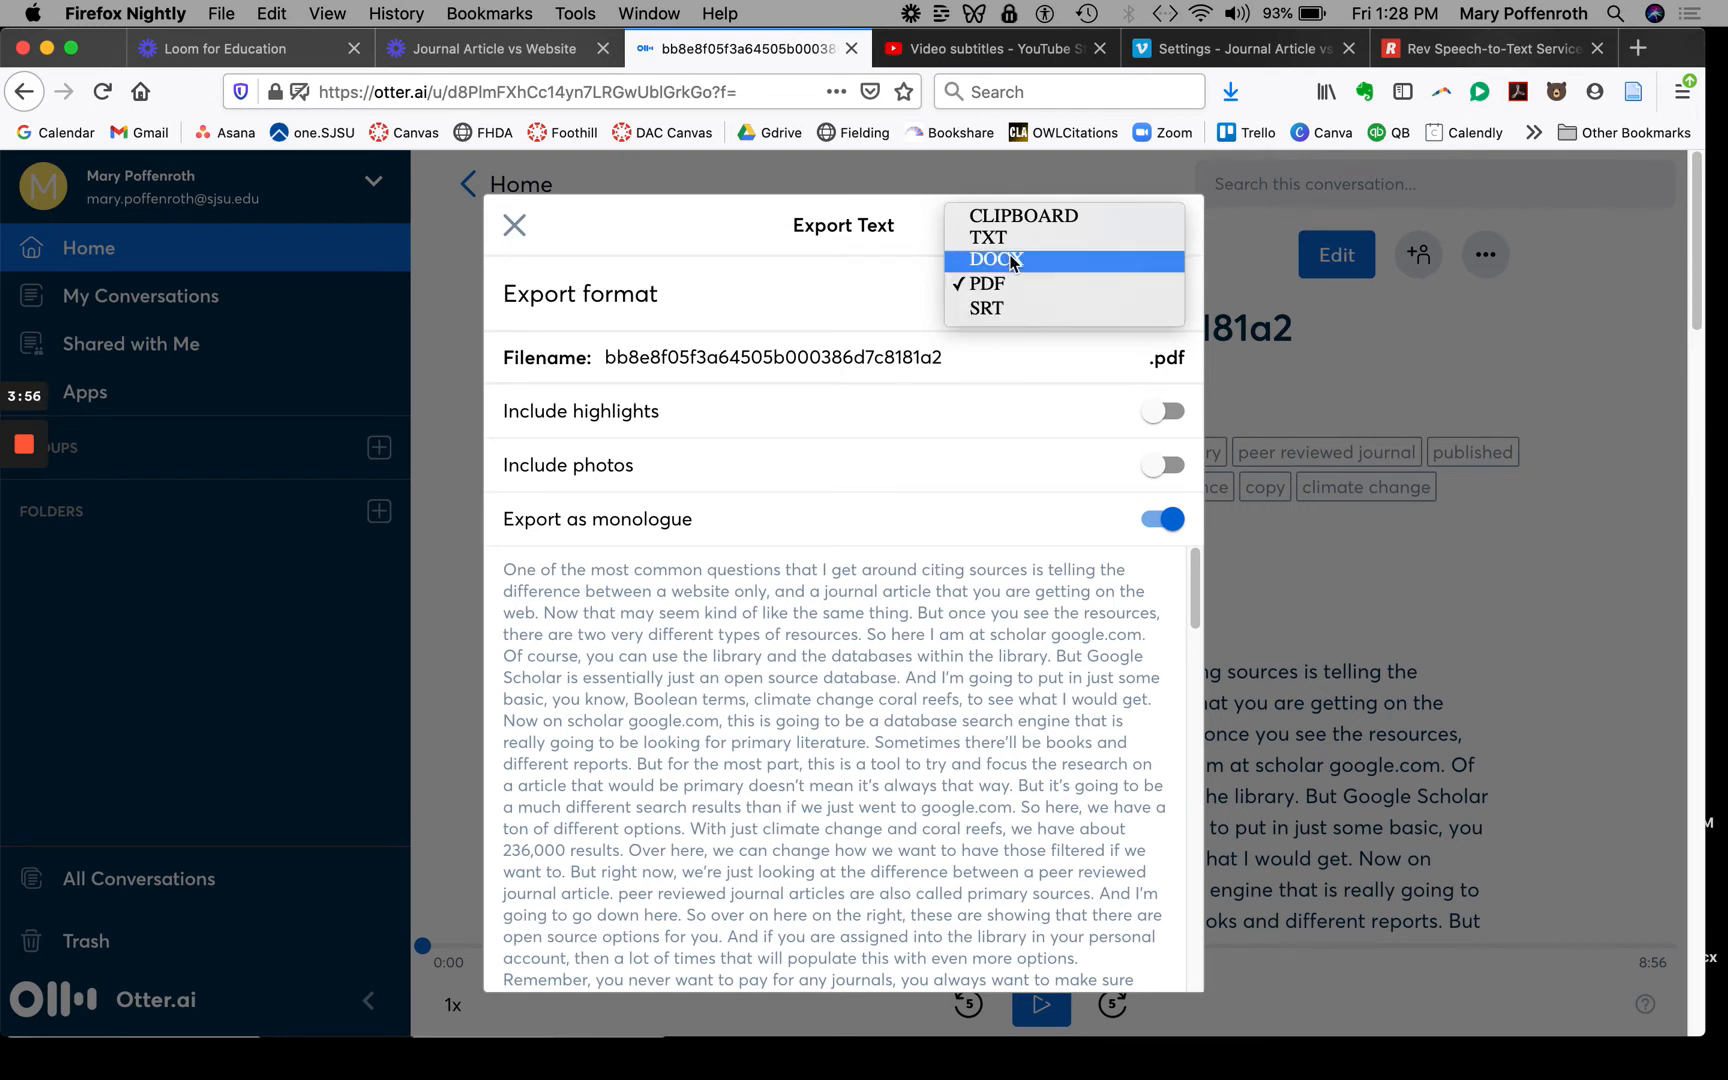
left_click(1015, 310)
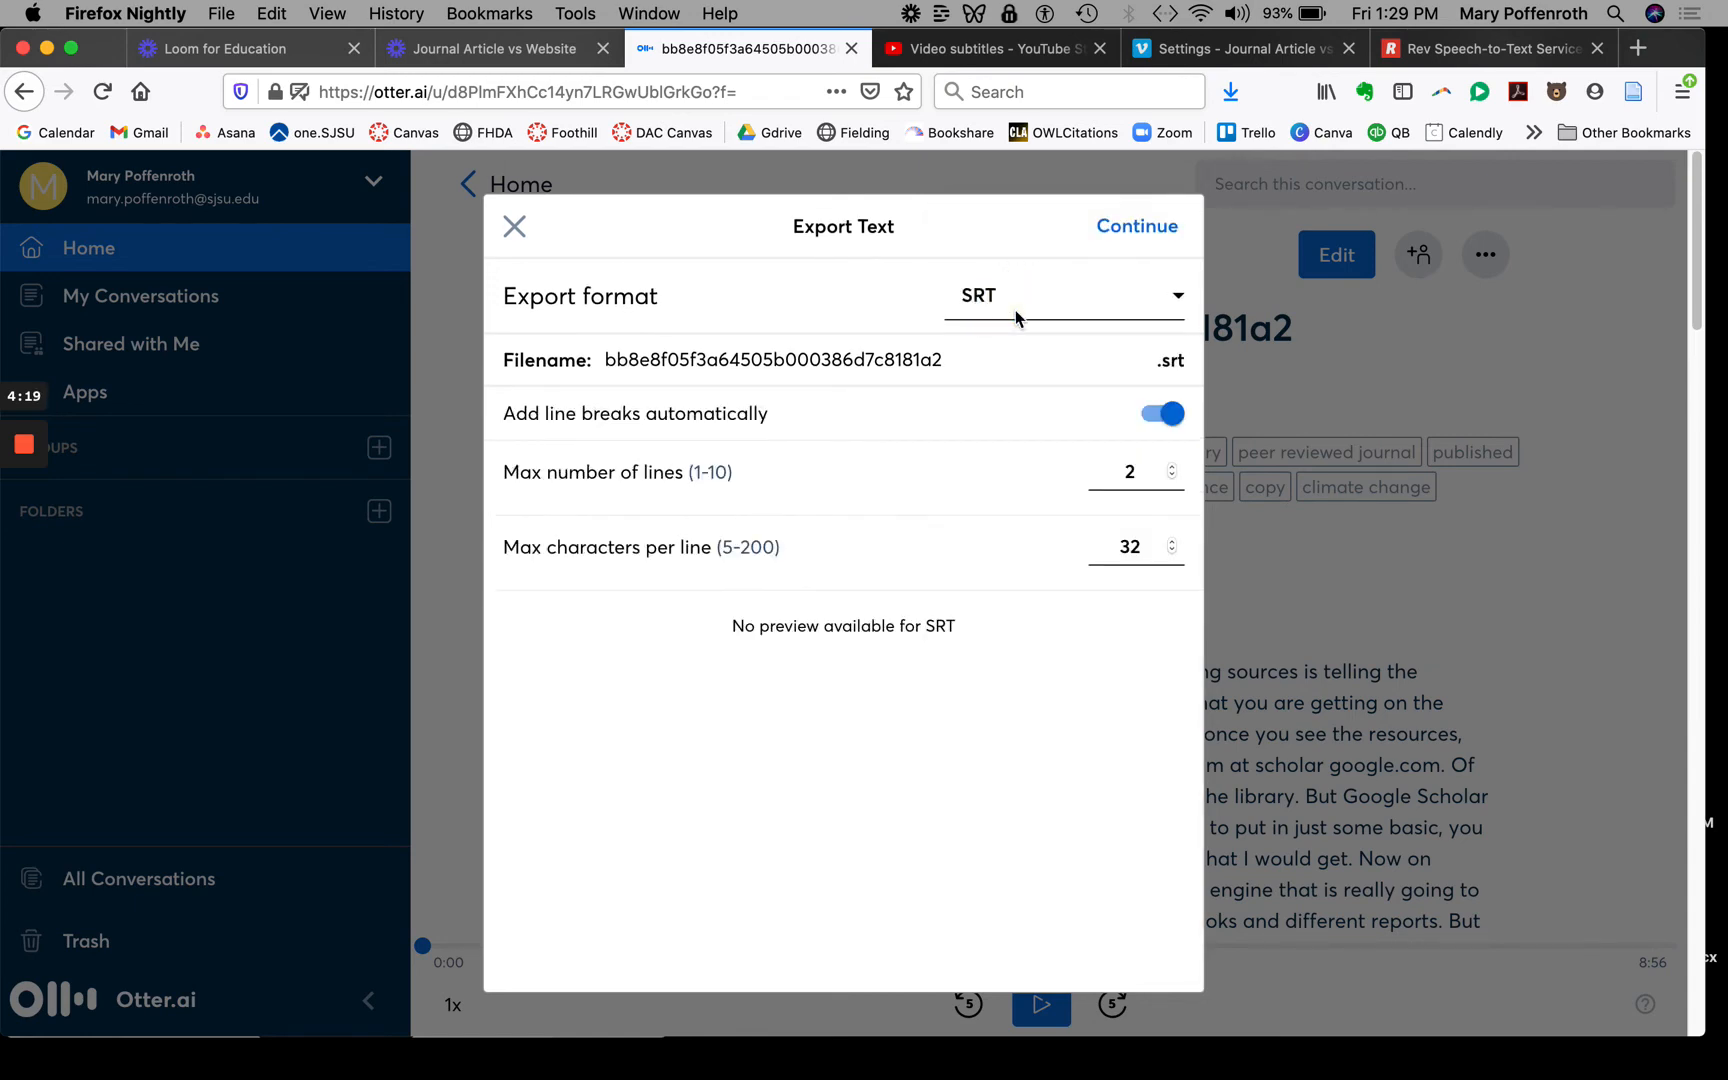
left_click(1140, 225)
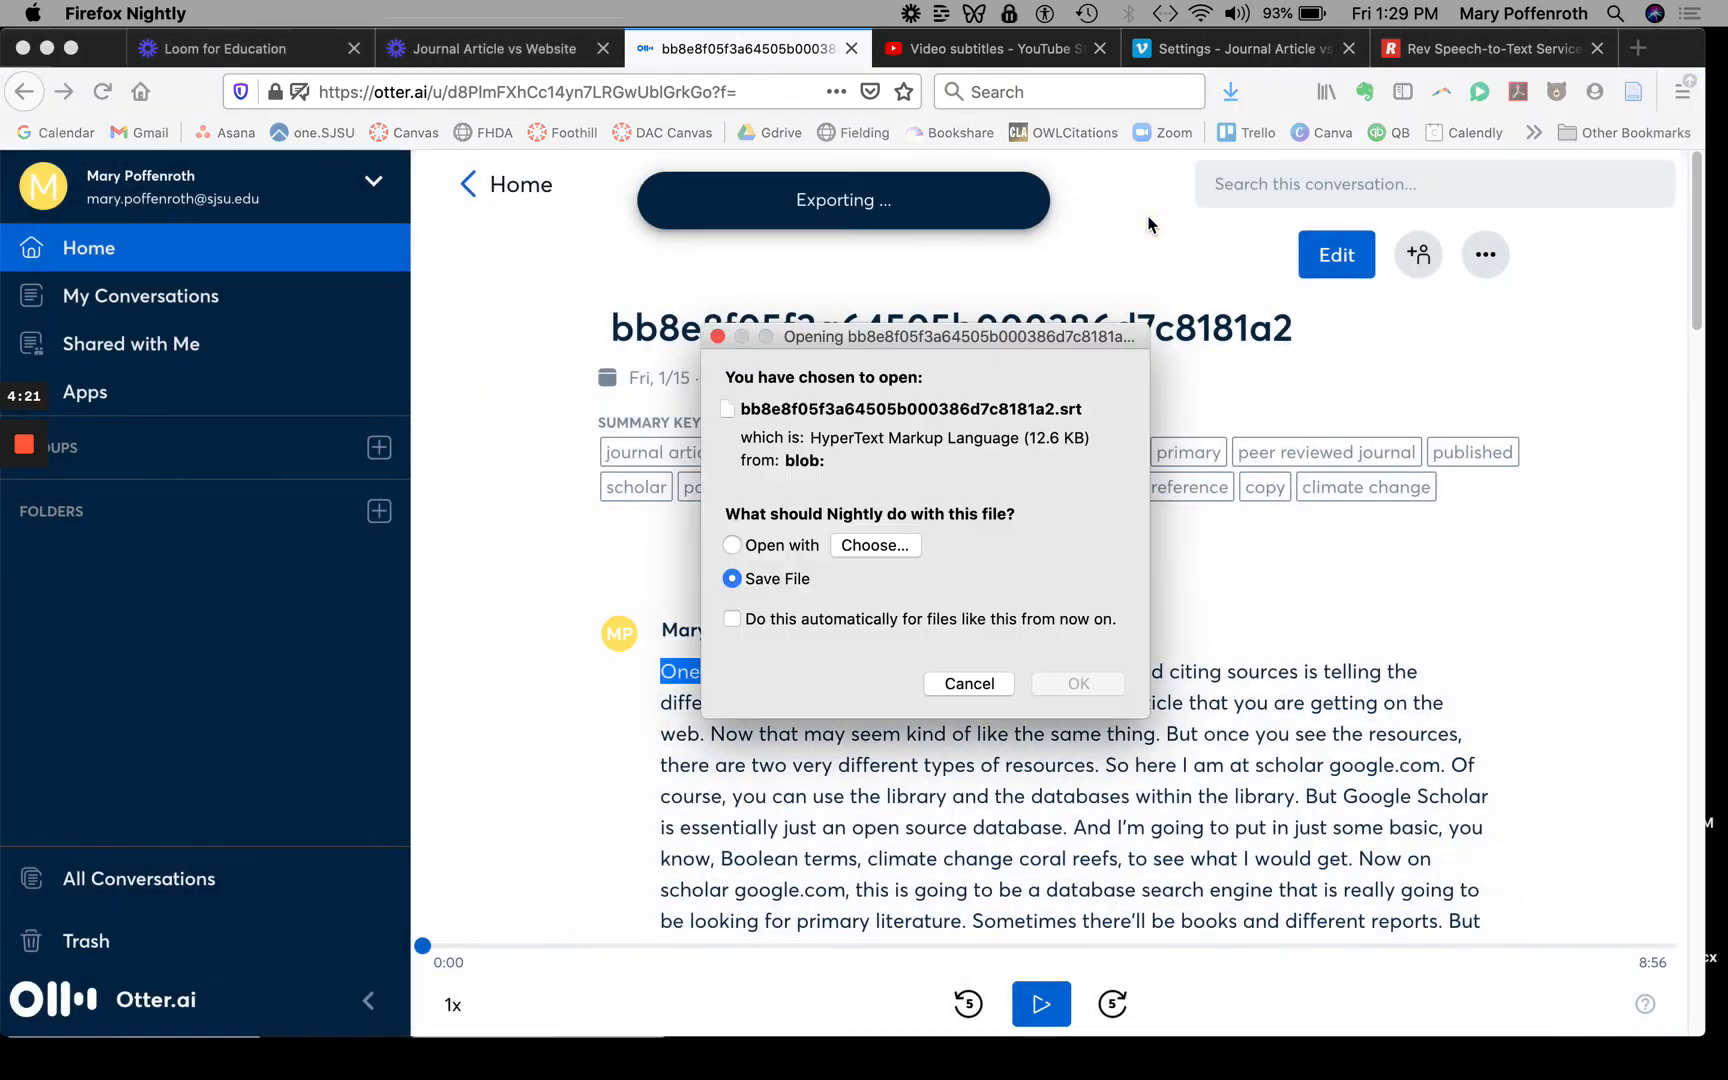
left_click(1085, 684)
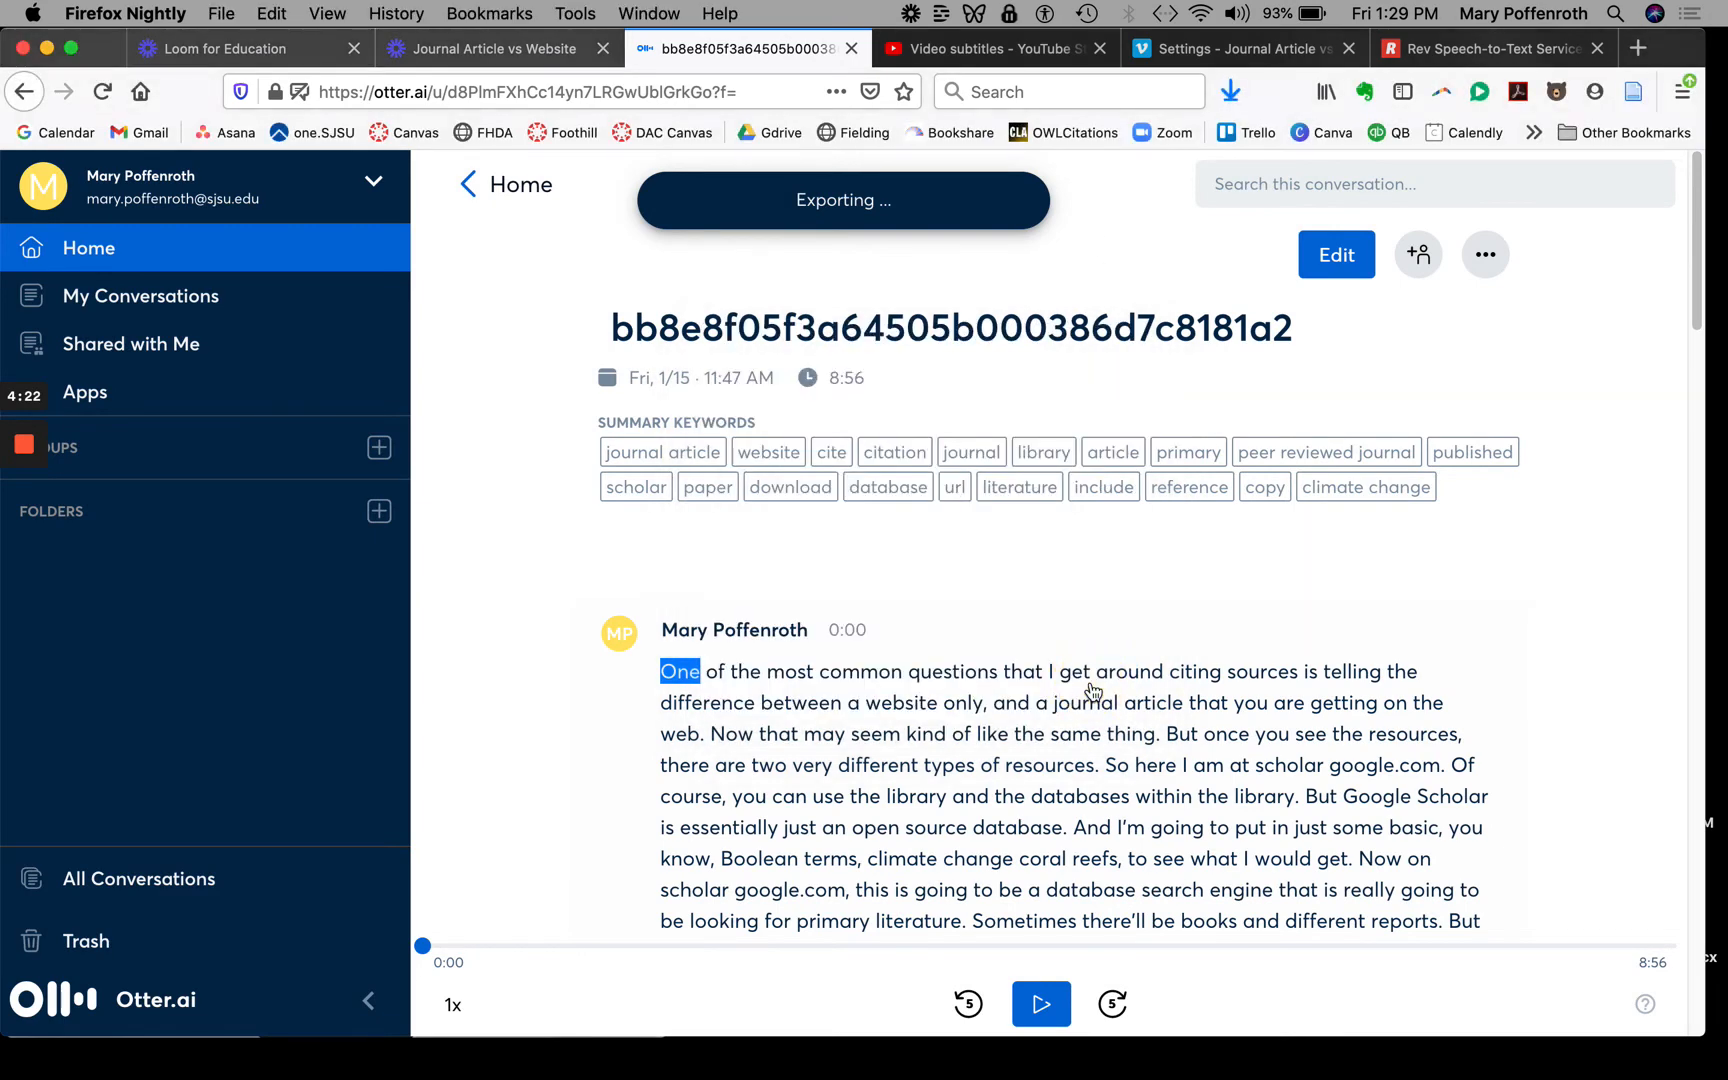
Switch back to the video's subtitles page in YouTube Studio.
left_click(1001, 52)
left_click(1488, 416)
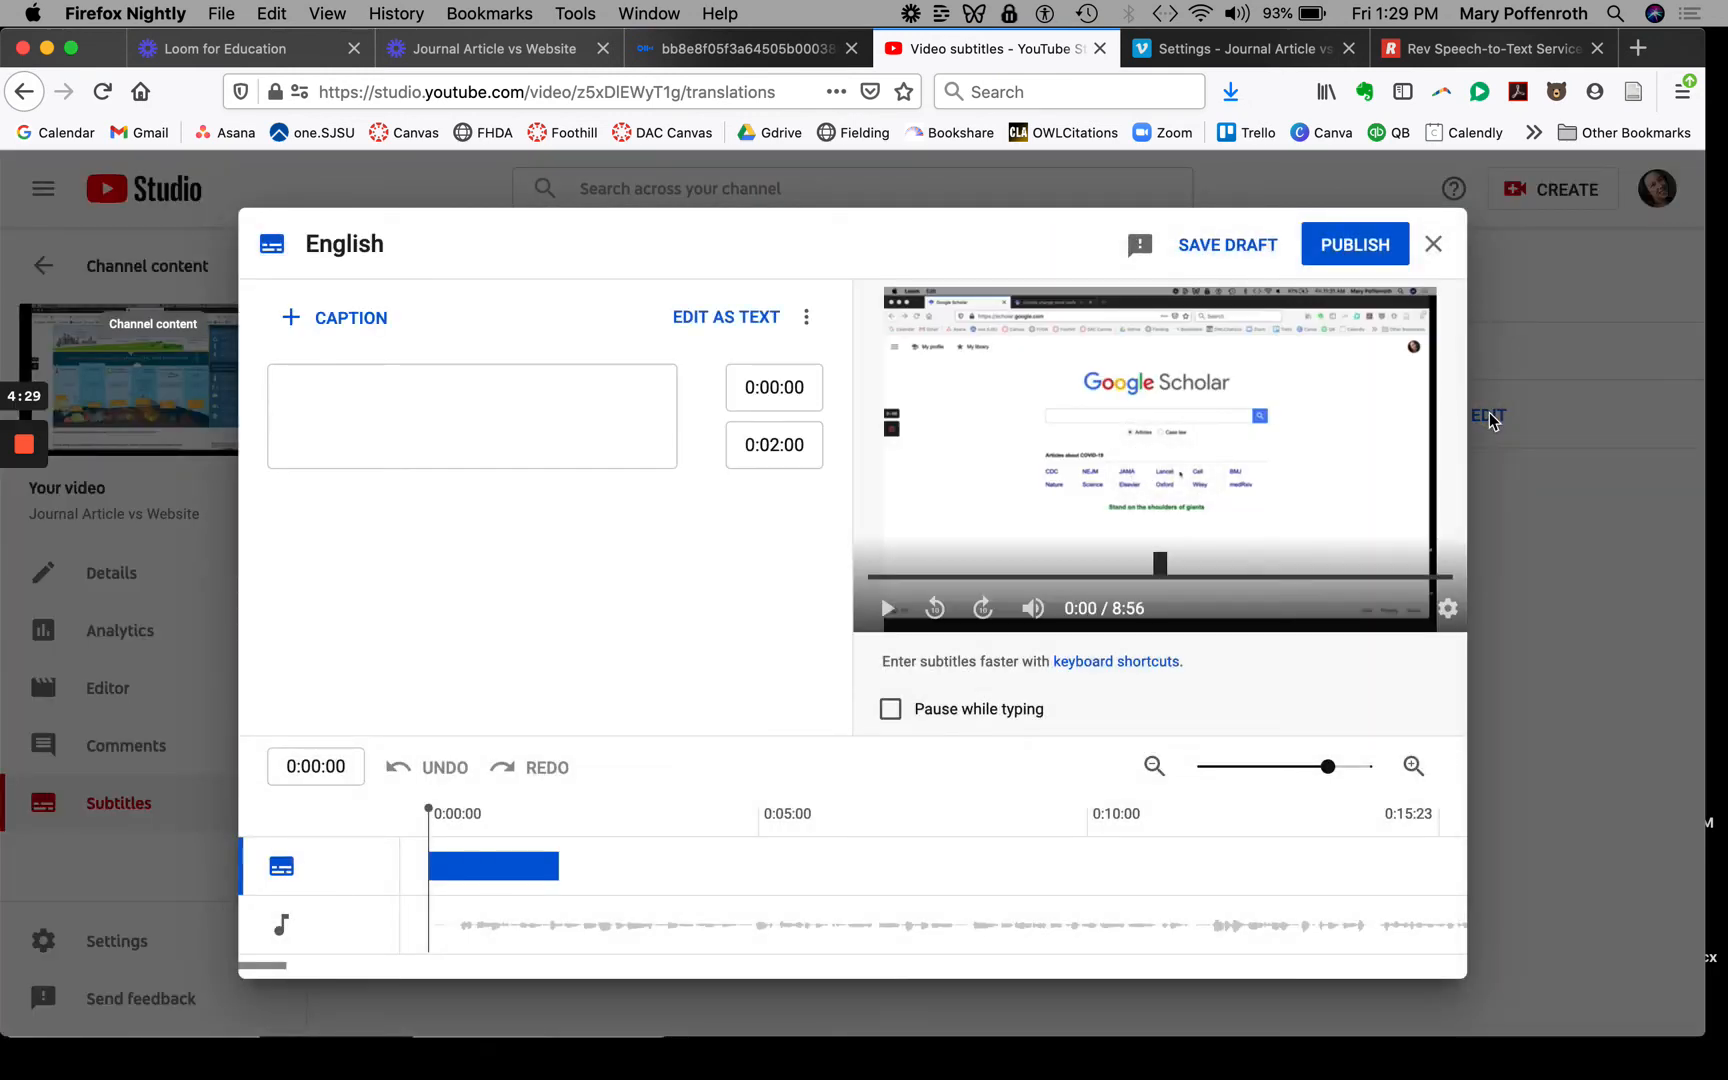
left_click(350, 322)
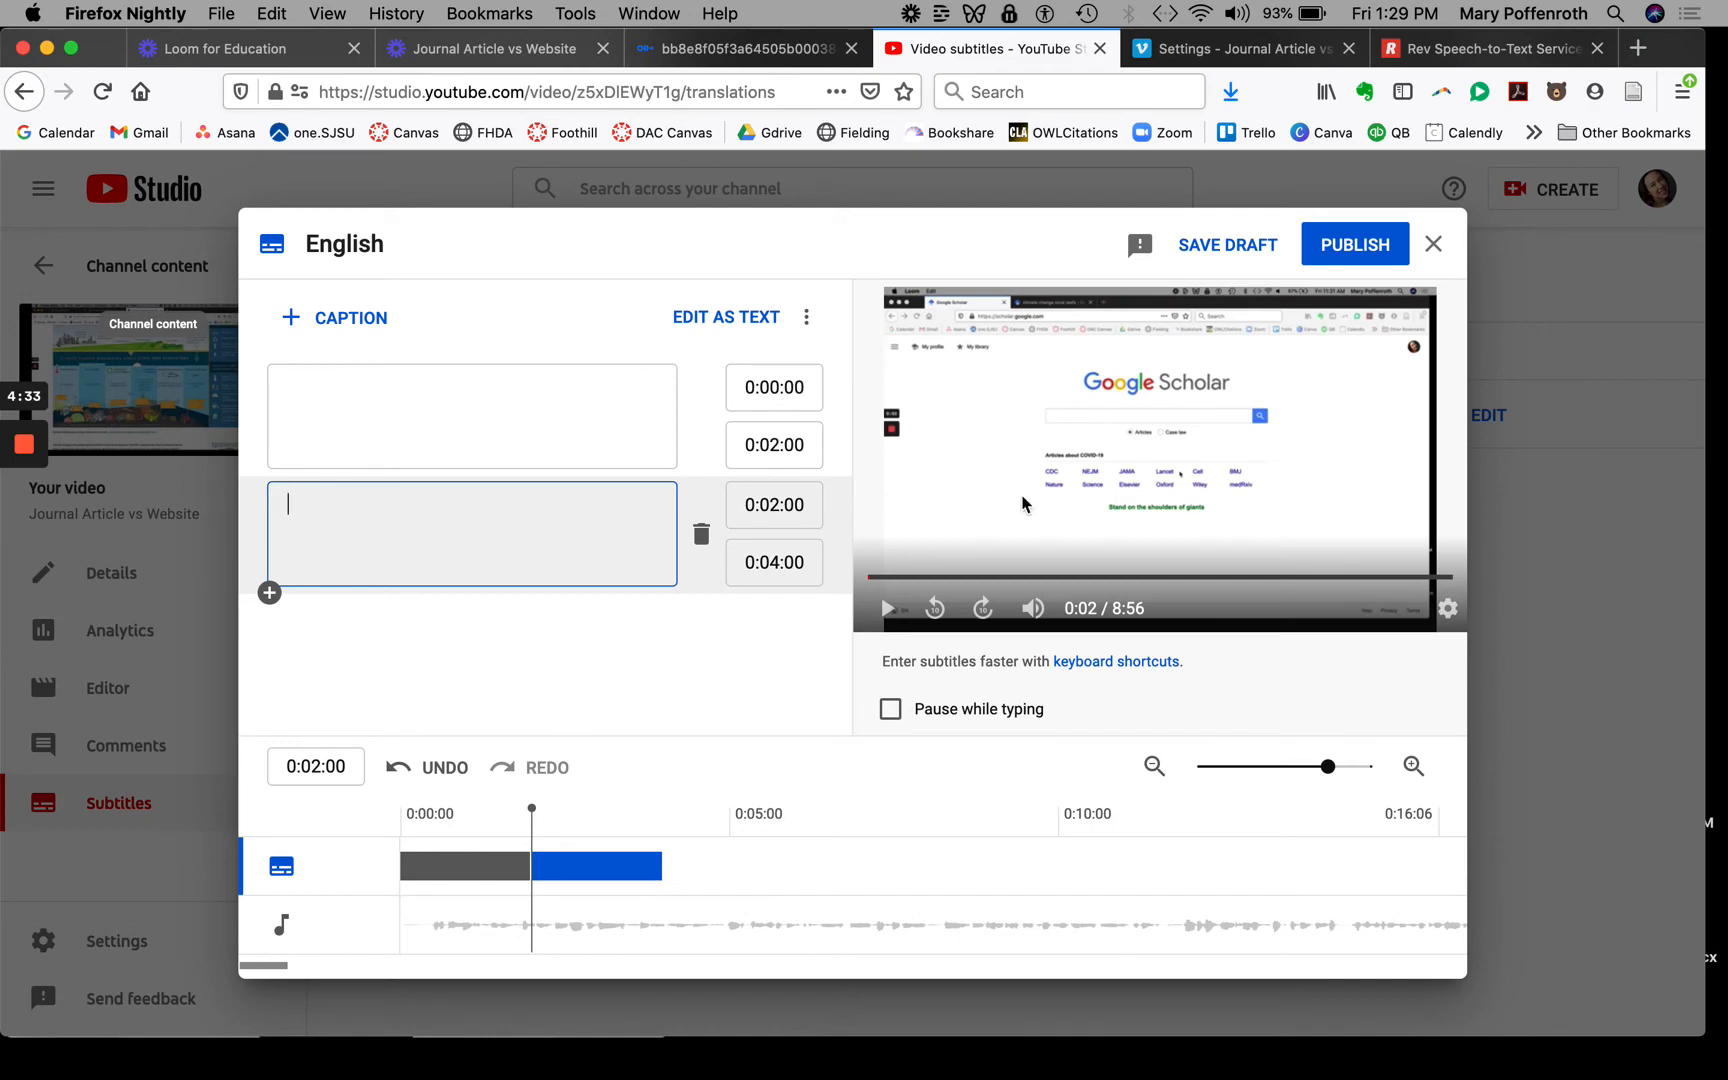
left_click(1433, 244)
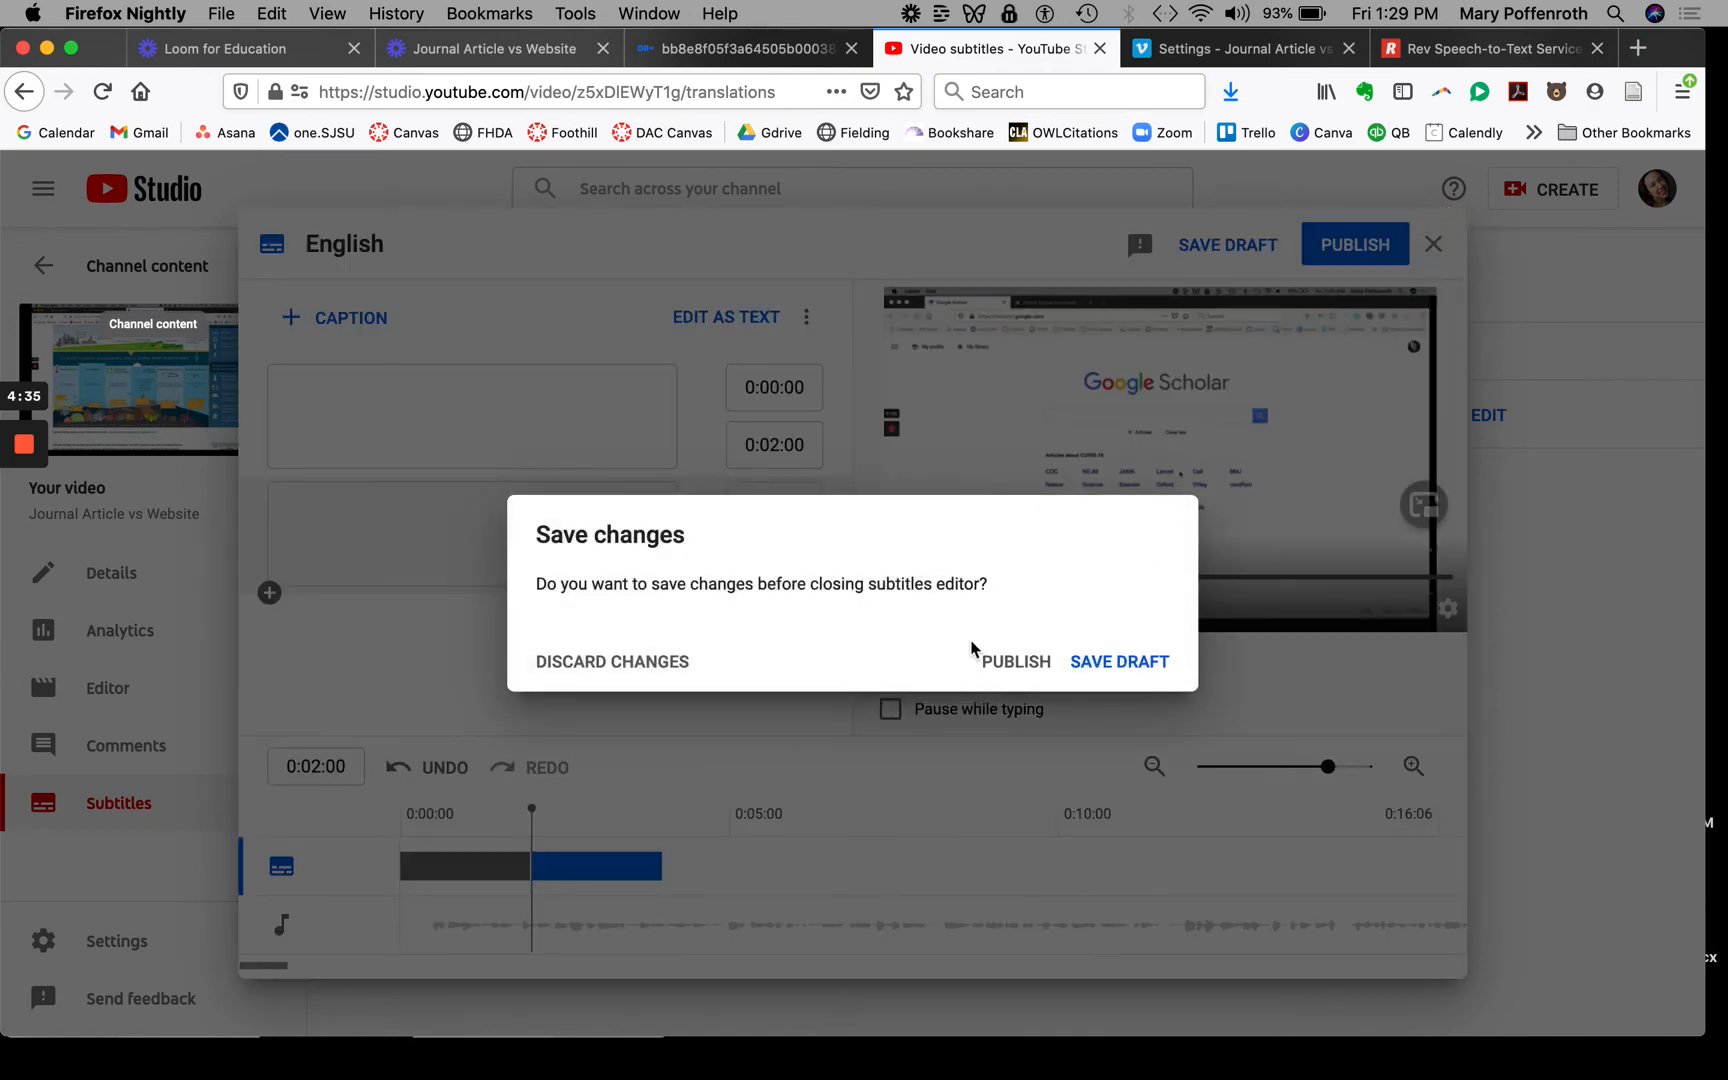
left_click(628, 668)
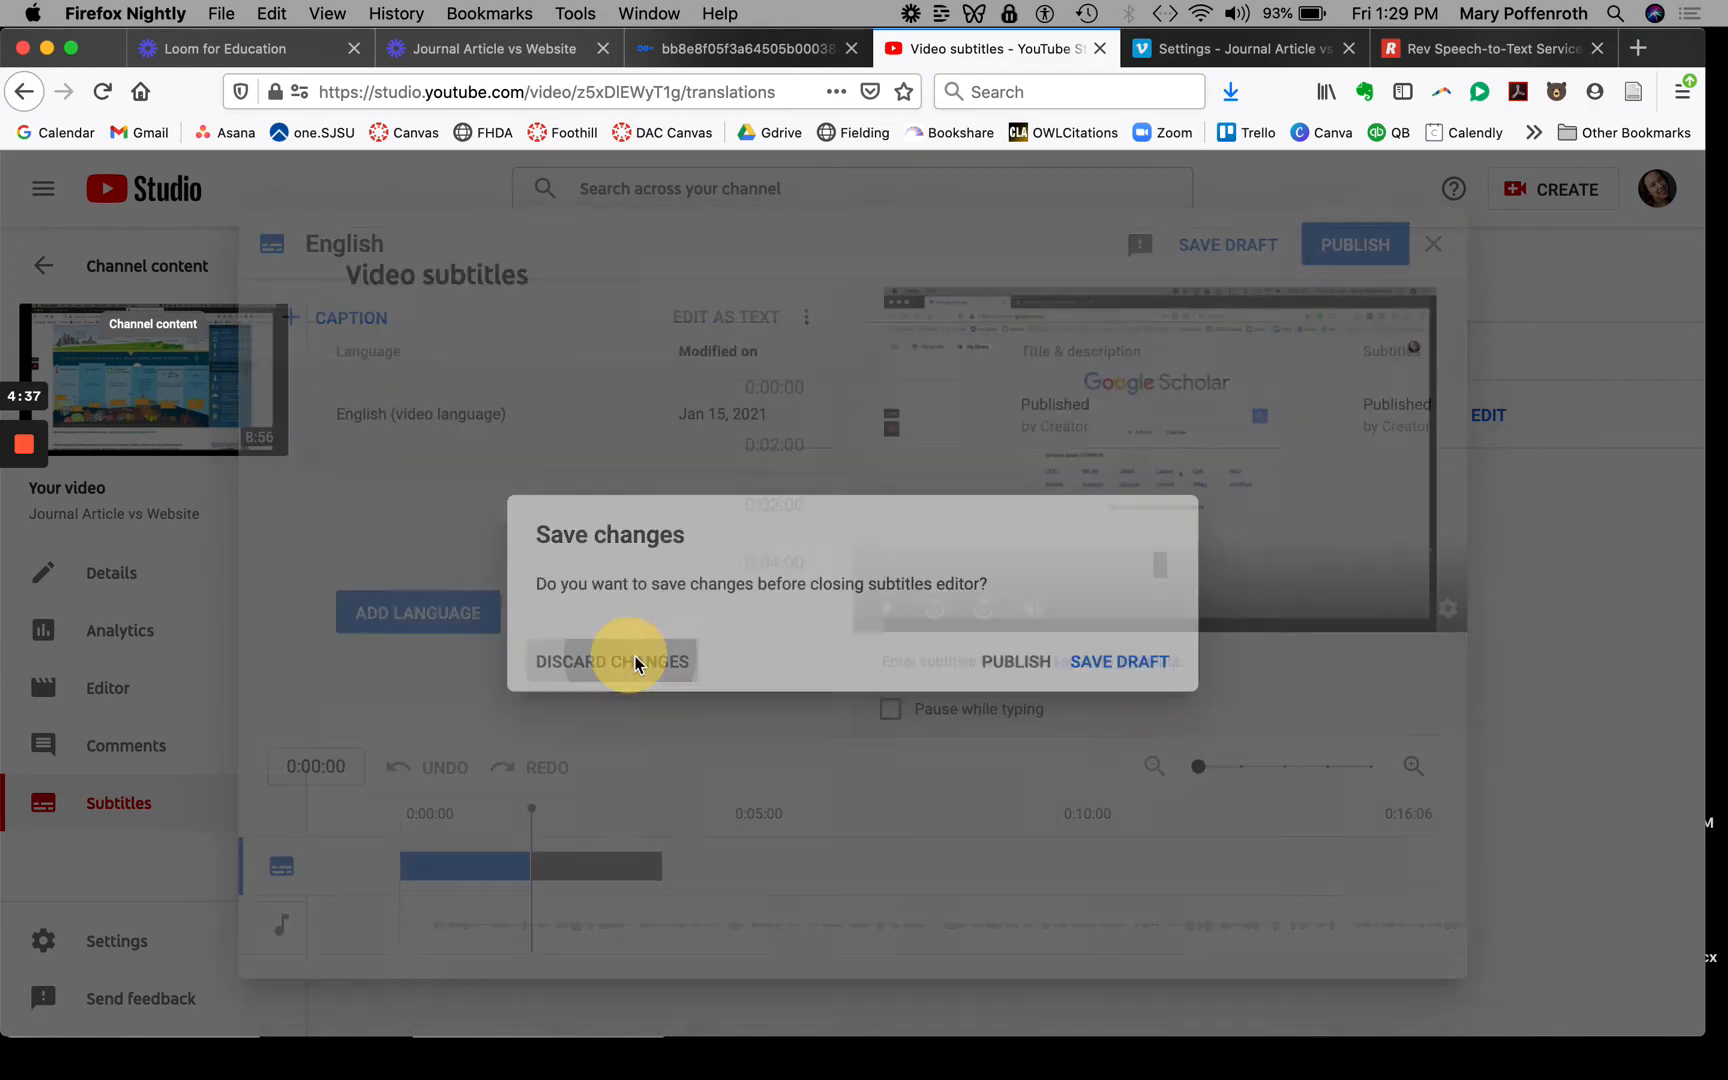
Delete the published English subtitles from the video and confirm the deletion.
mouse_move(1541, 406)
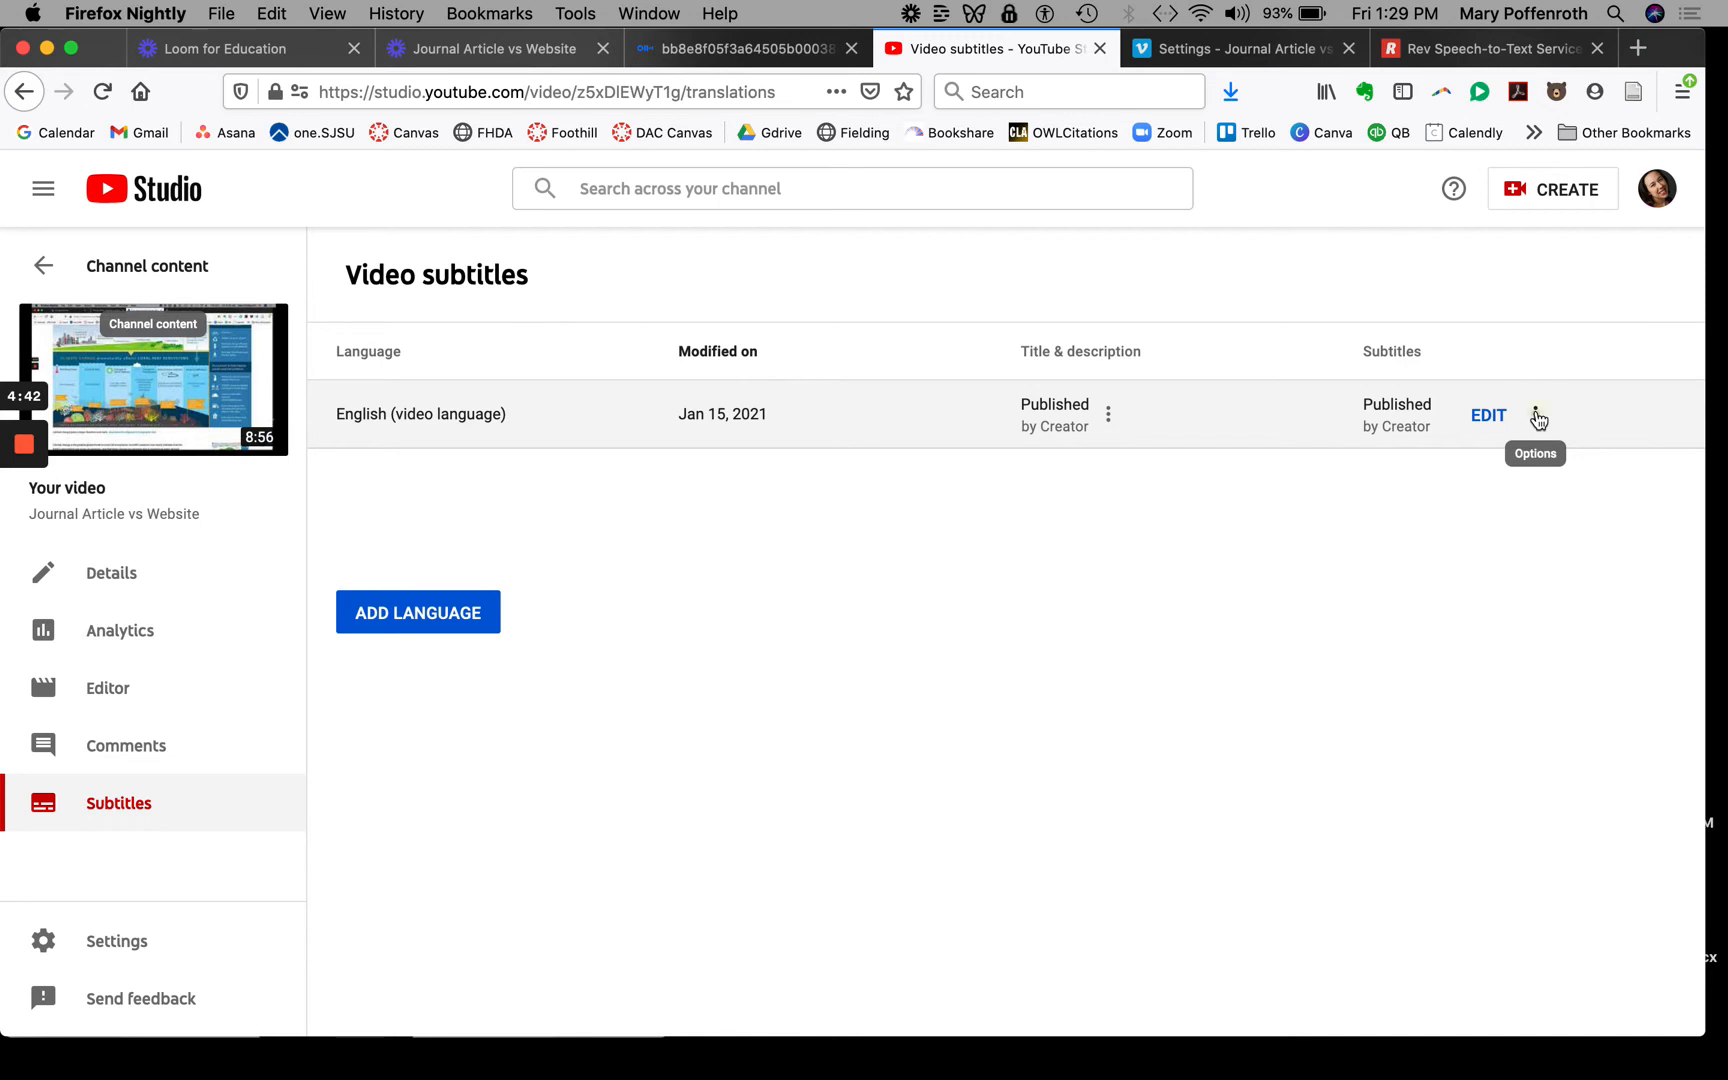
left_click(1536, 416)
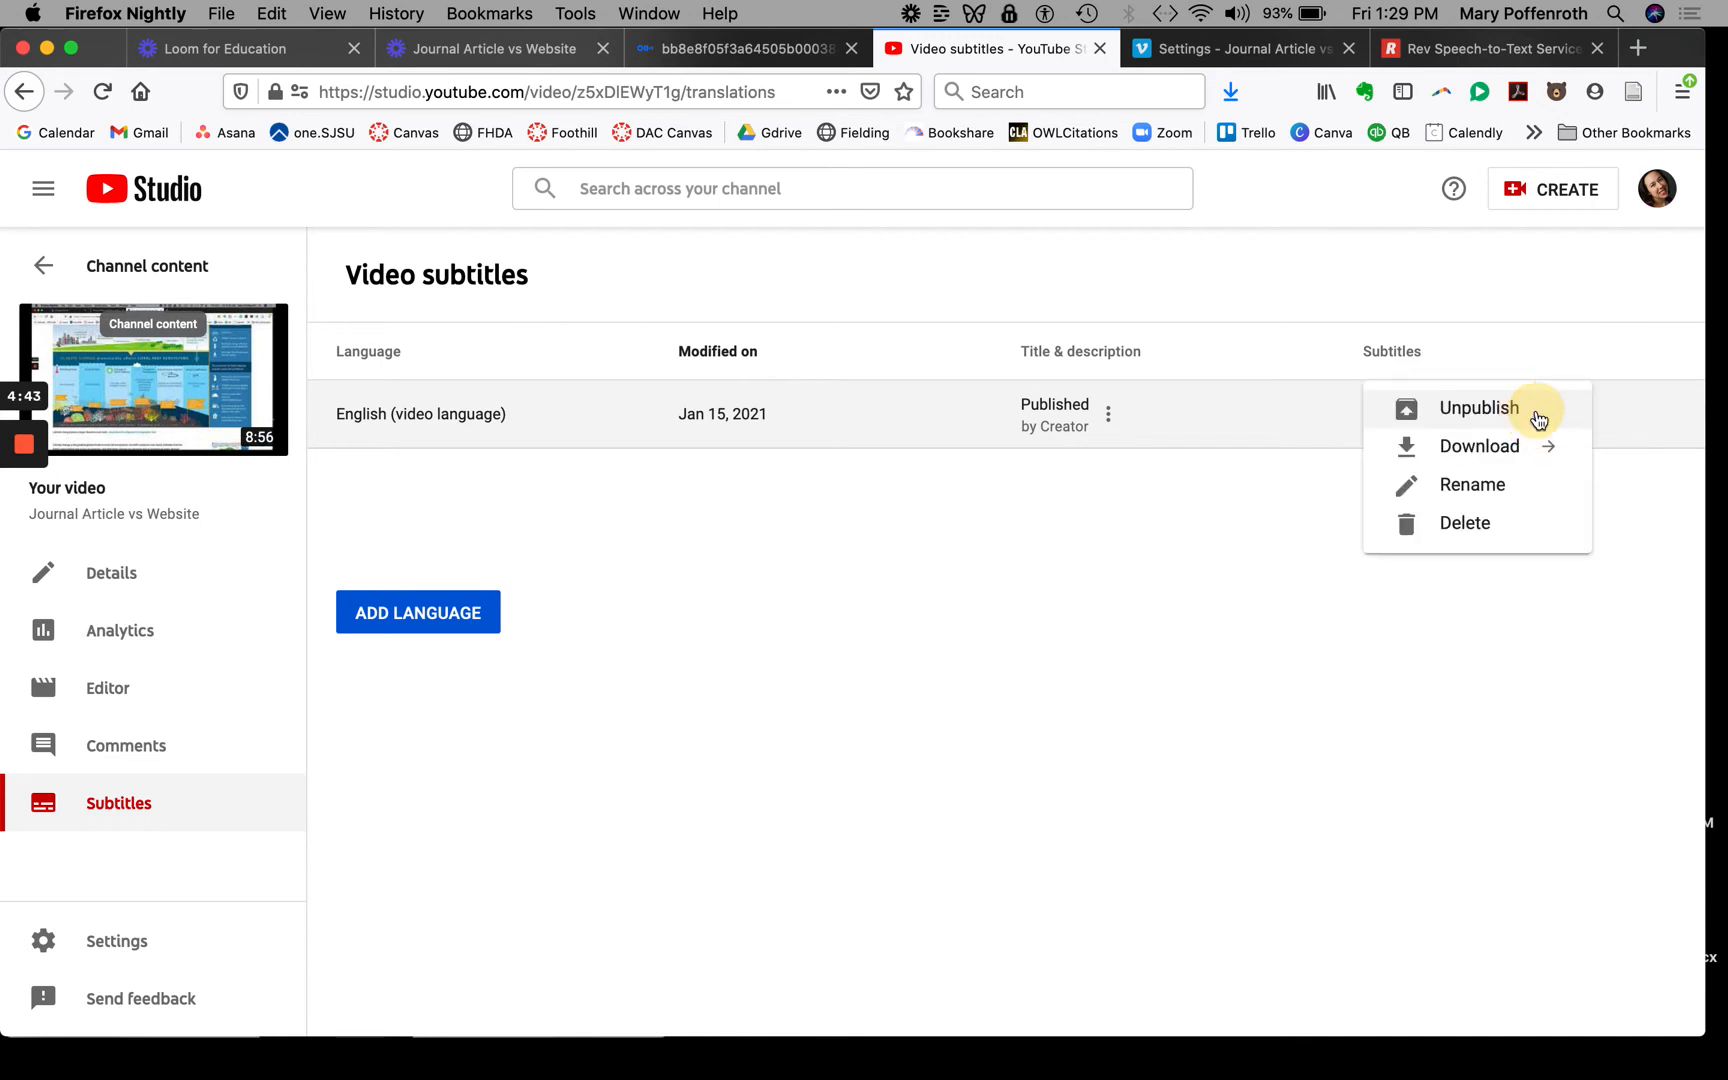
left_click(1454, 538)
left_click(1087, 663)
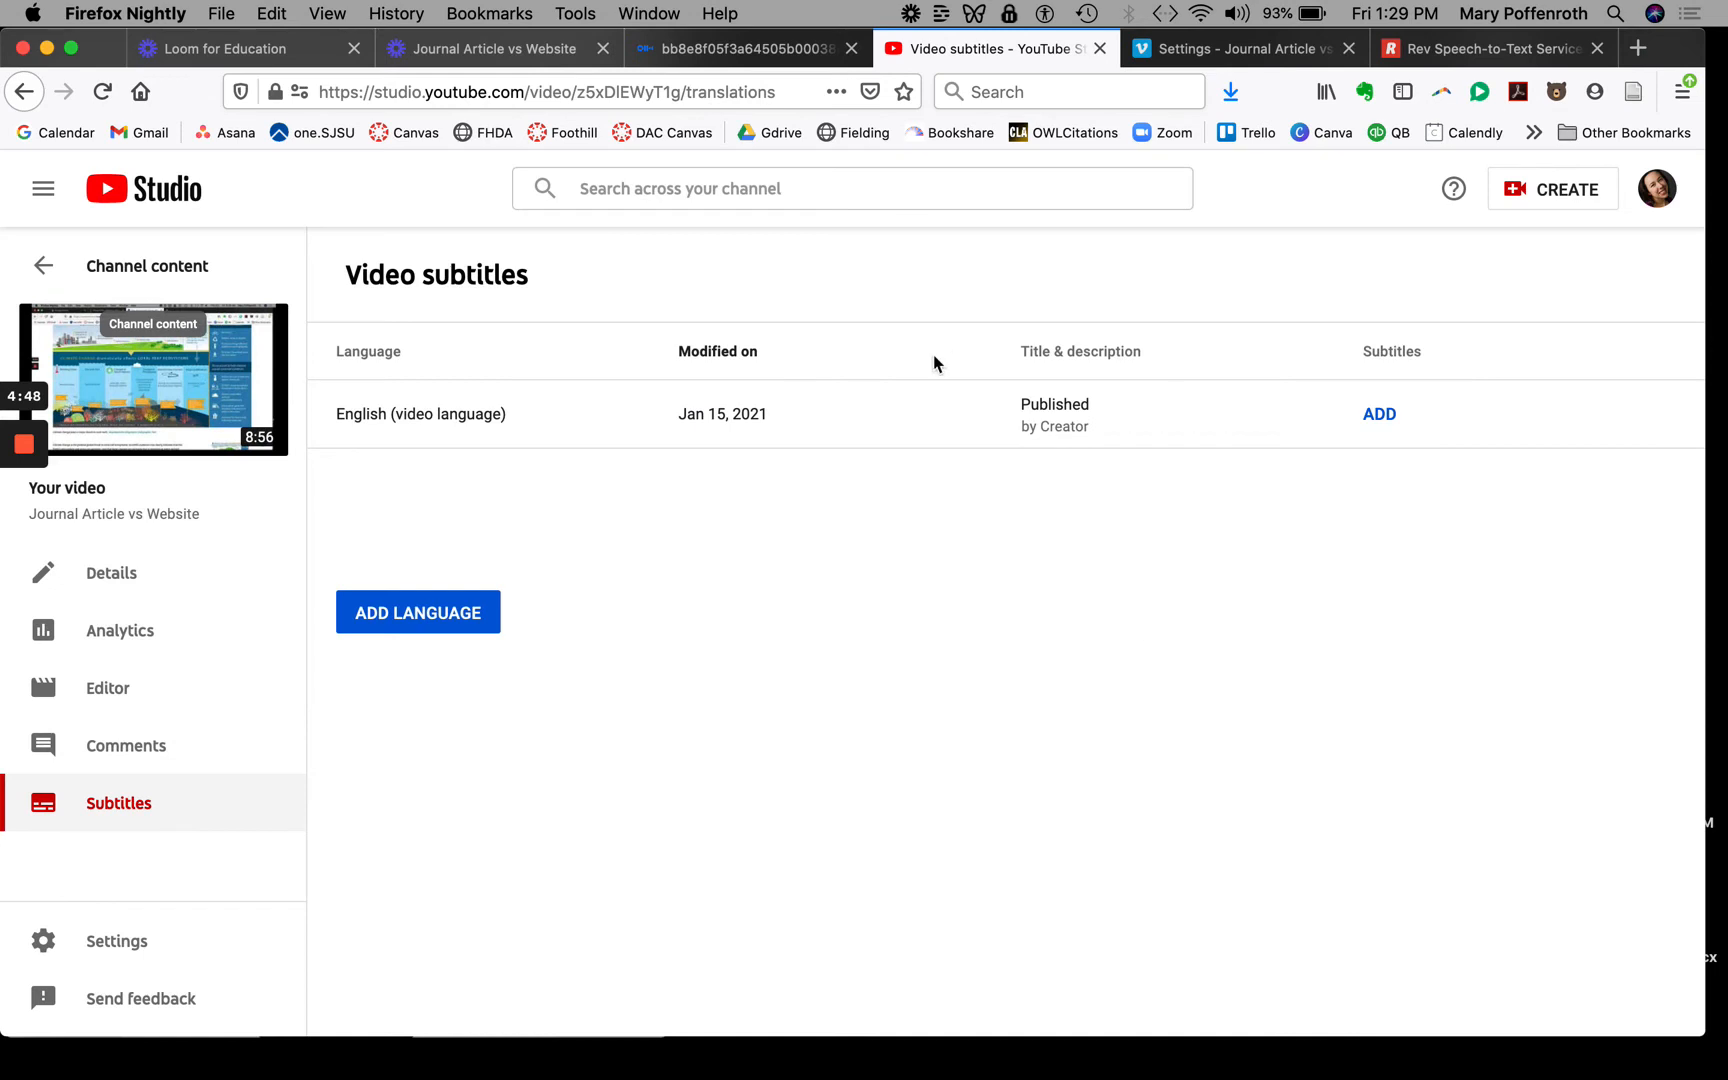
Add English subtitles to the video by uploading bb8e8f05f3a64505b000386d7c8181a2.srt from the Desktop as a file with timing.
left_click(1381, 415)
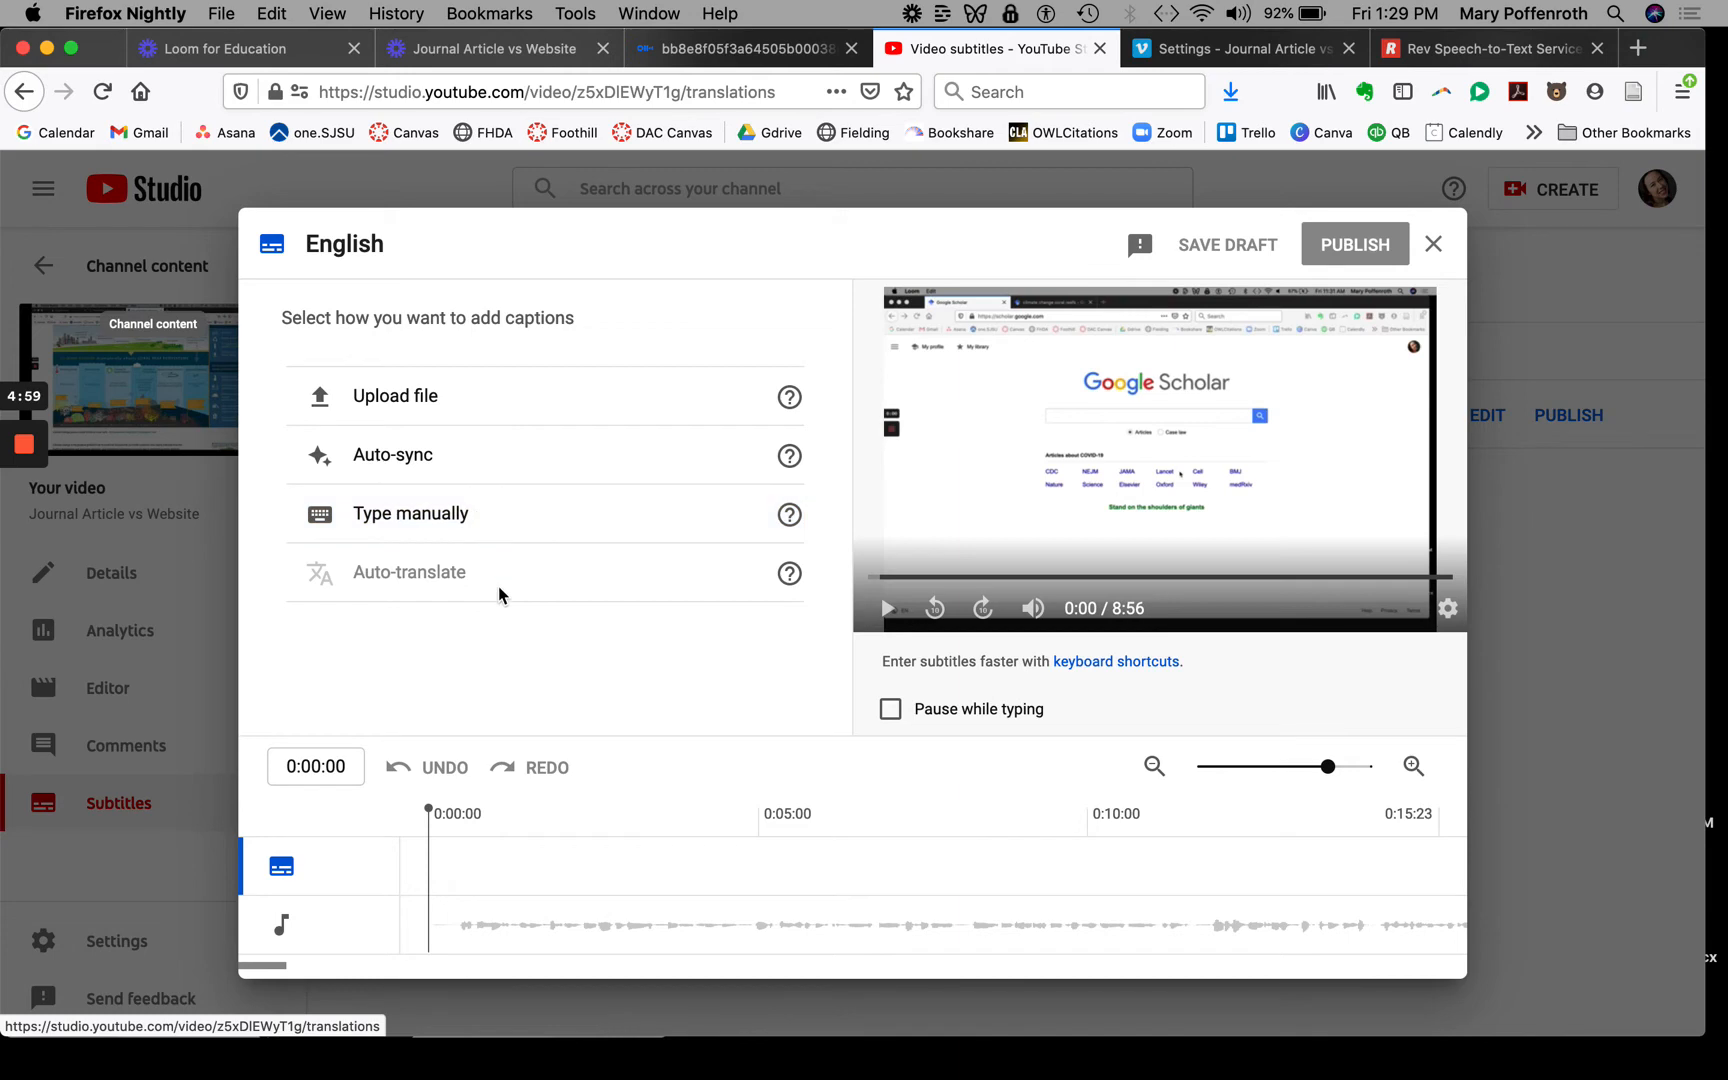
left_click(447, 400)
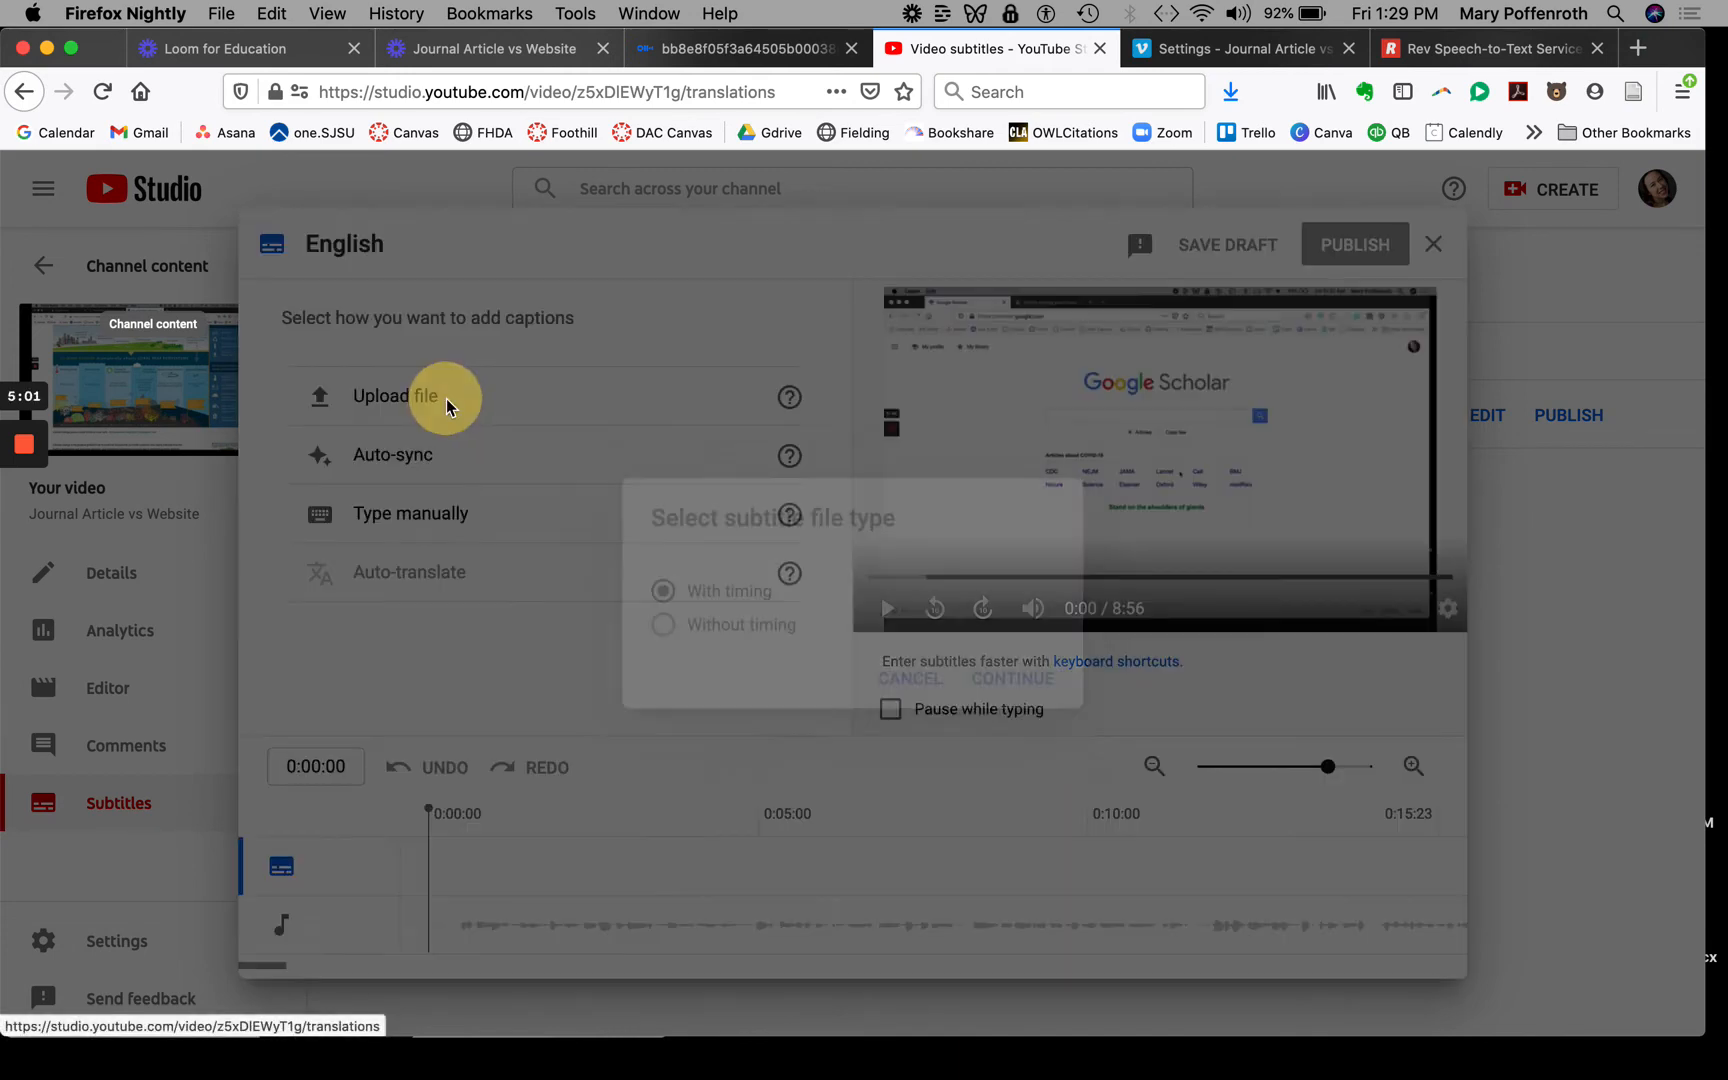
left_click(1013, 677)
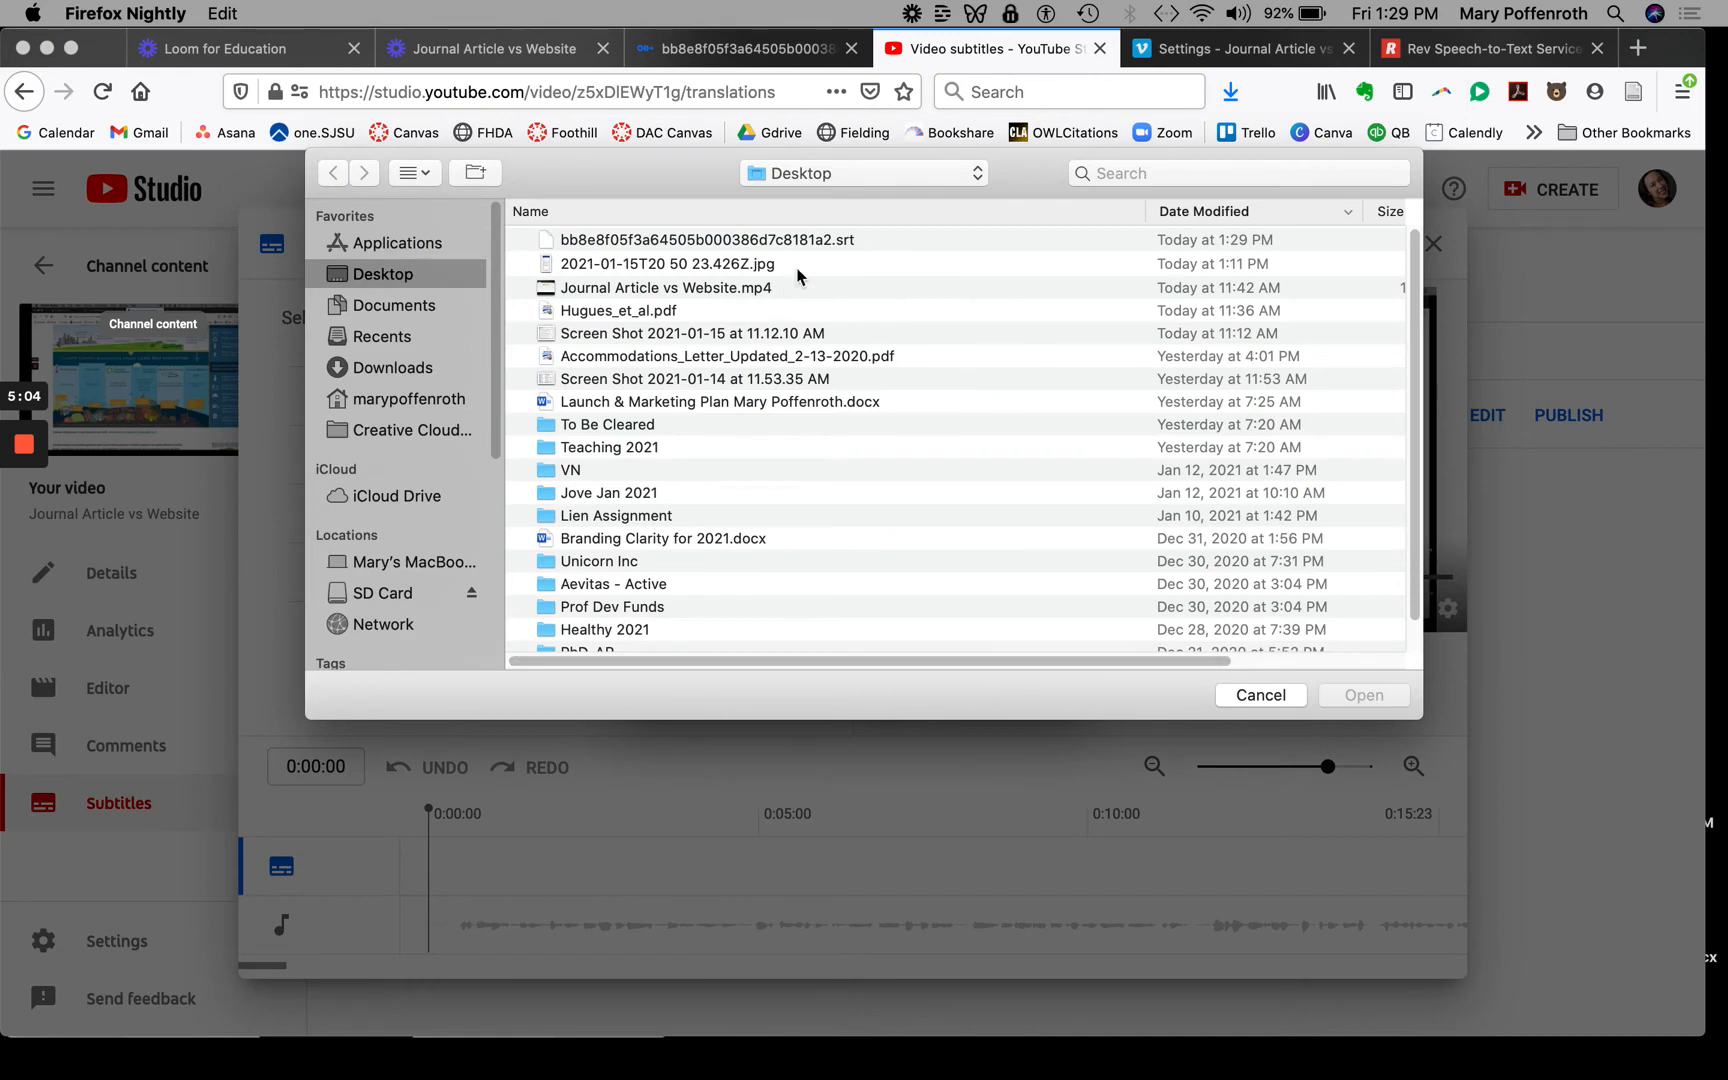
double_click(927, 238)
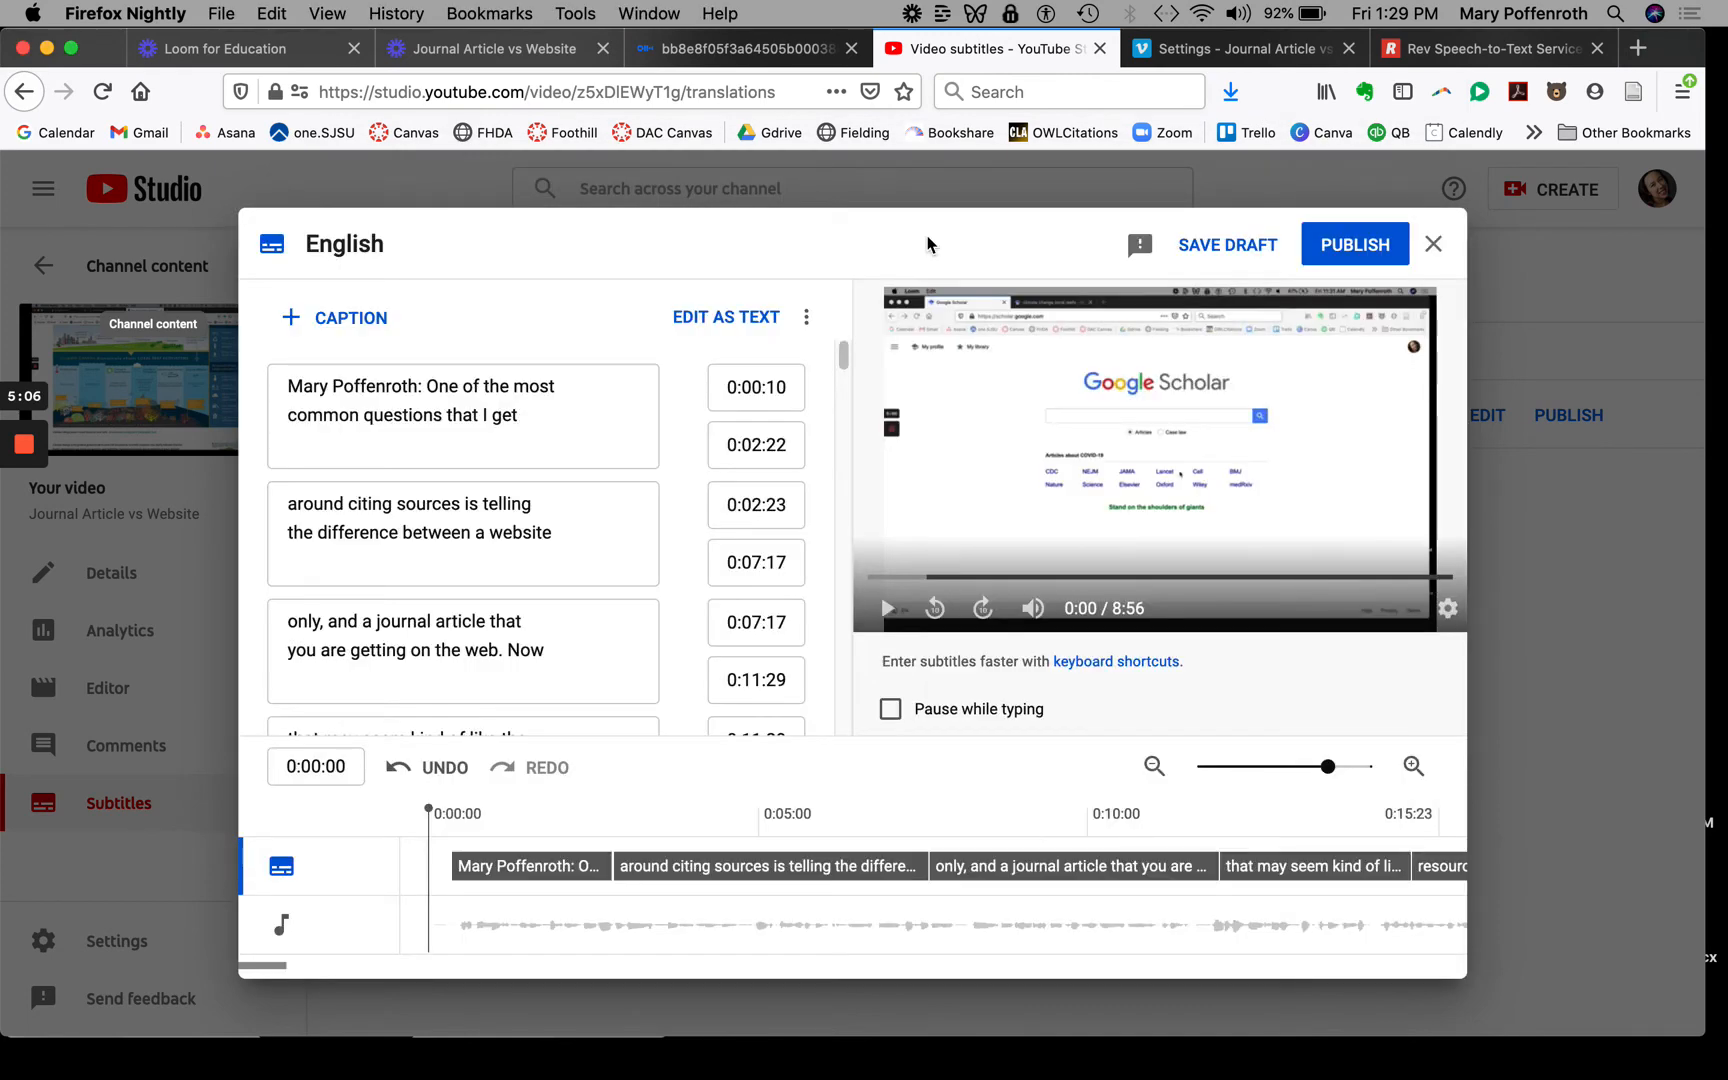
Skim the imported captions, publish the English subtitles, and return to the channel content list.
scroll(510, 510, "down", 6)
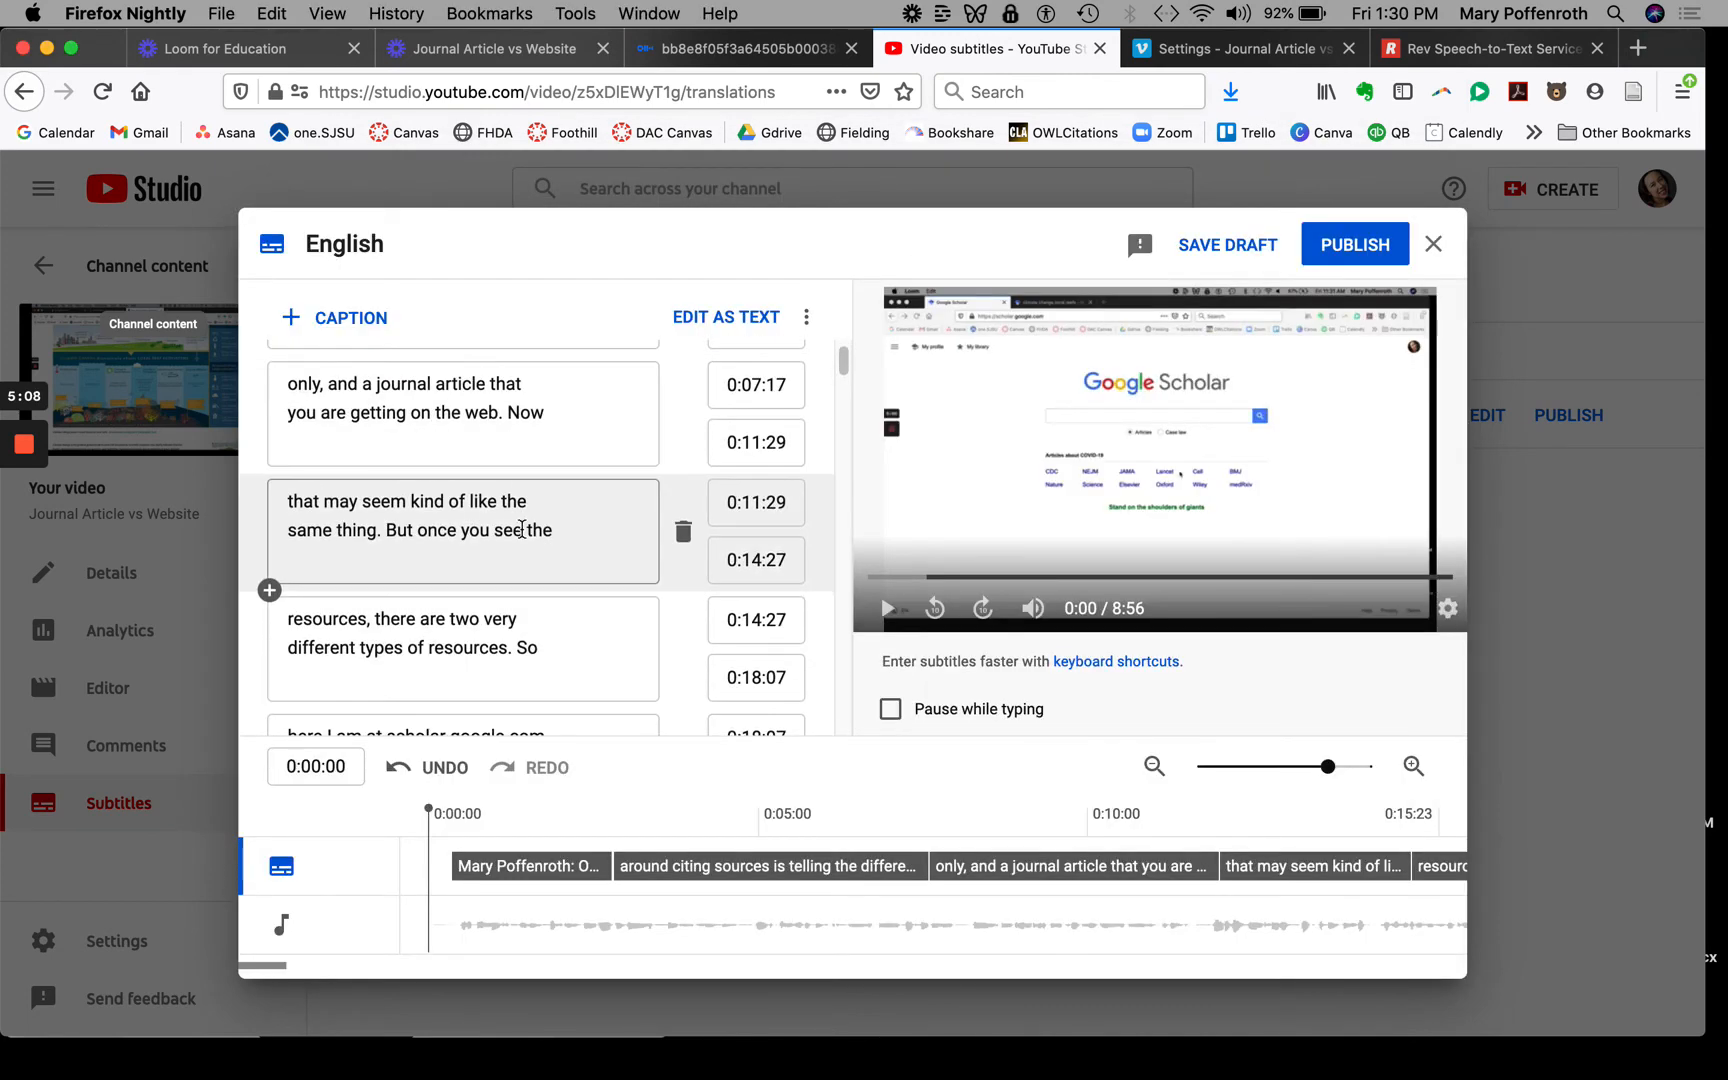
scroll(522, 529, "down", 1)
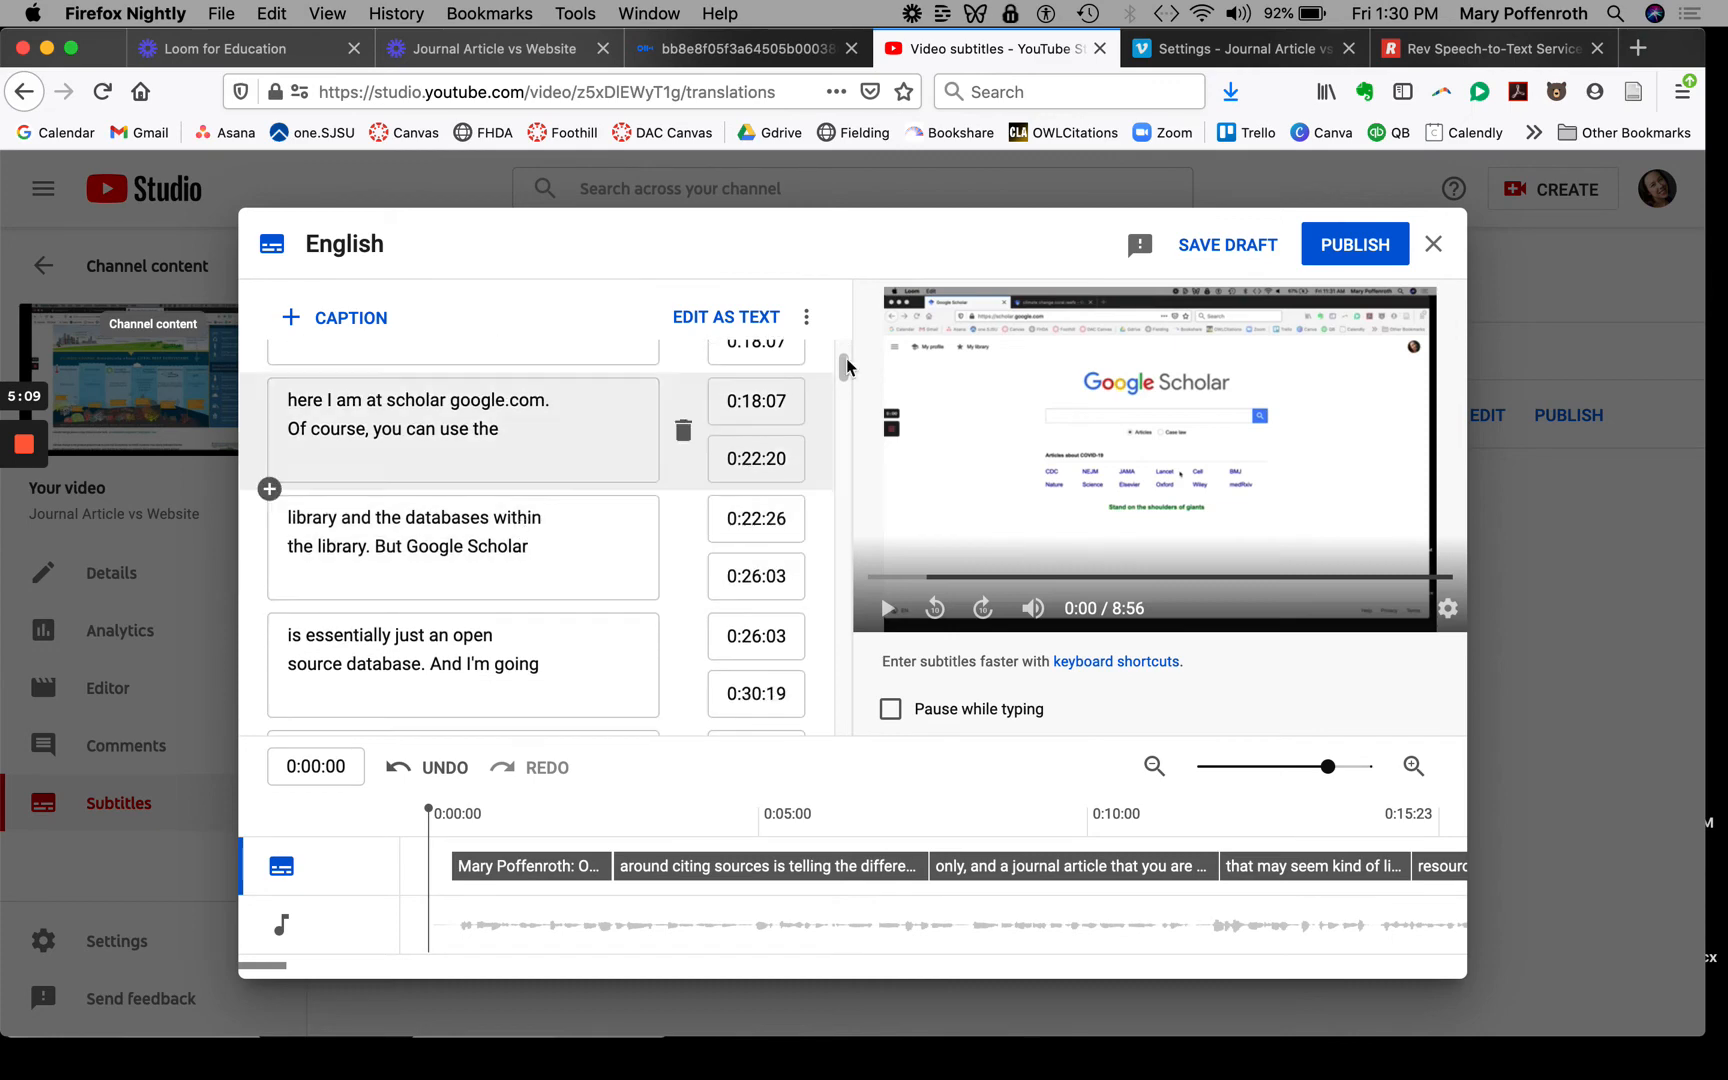
left_click(1355, 250)
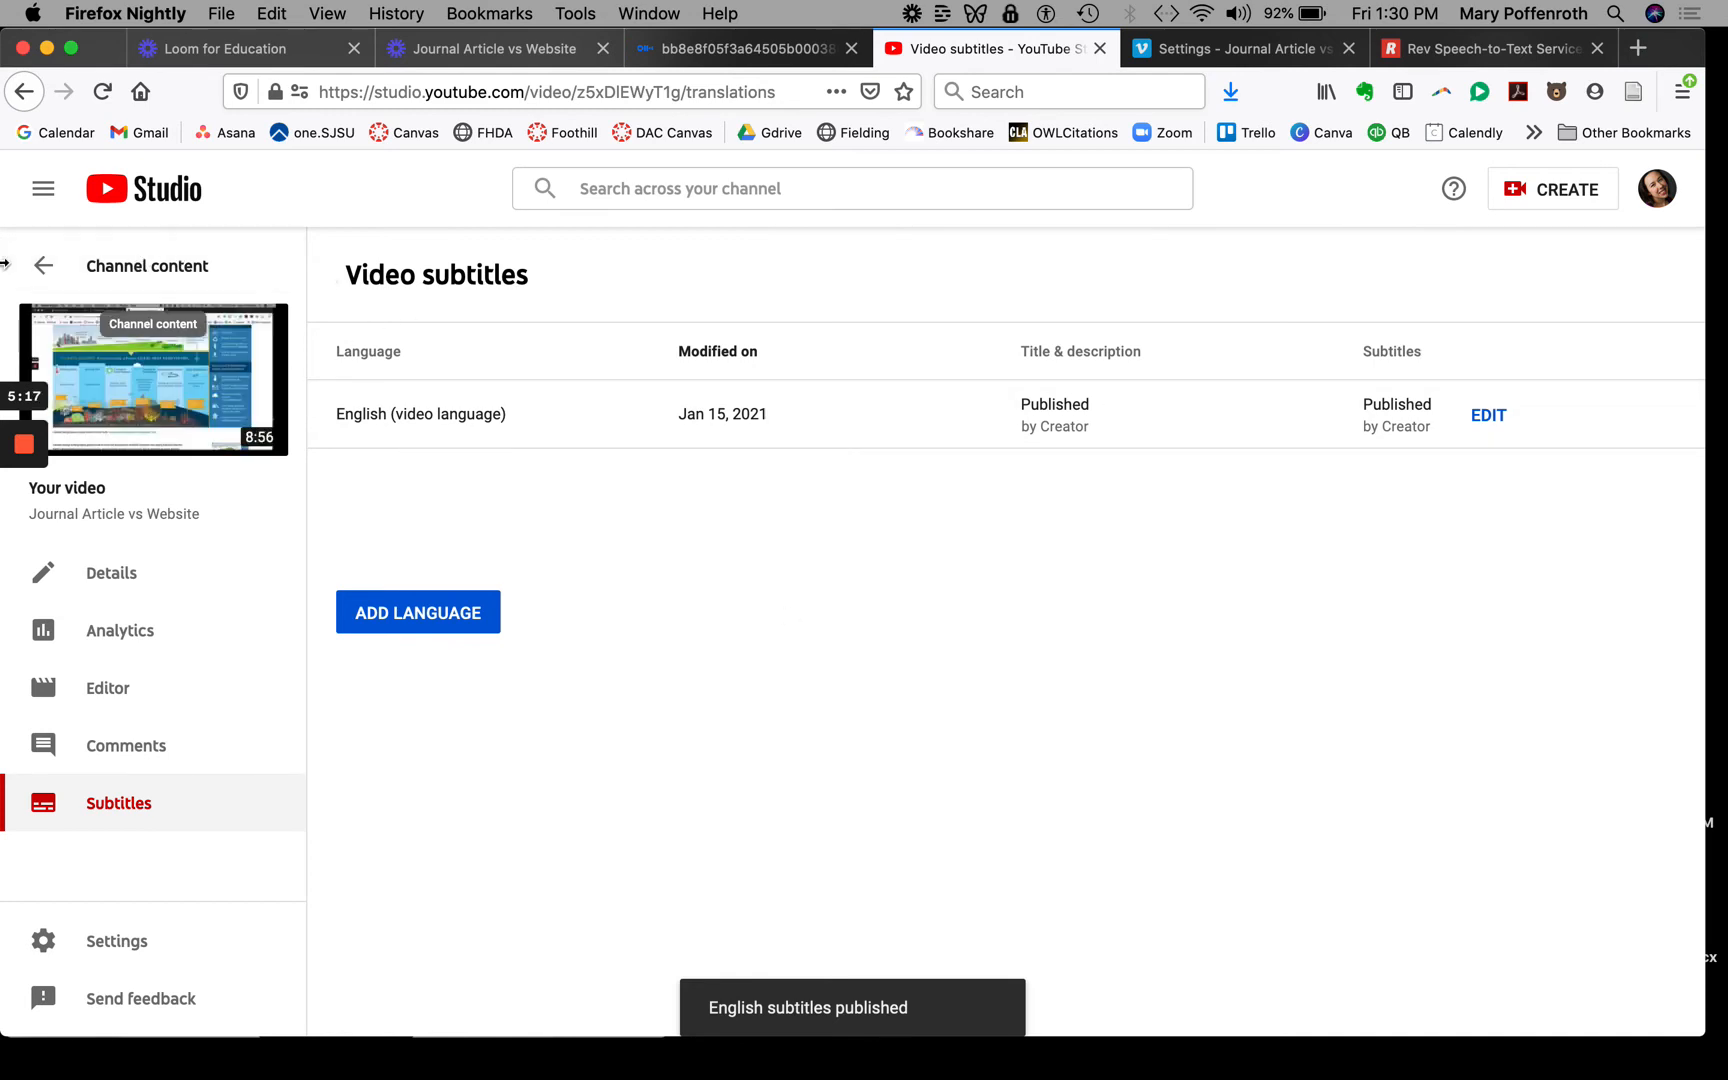
left_click(121, 283)
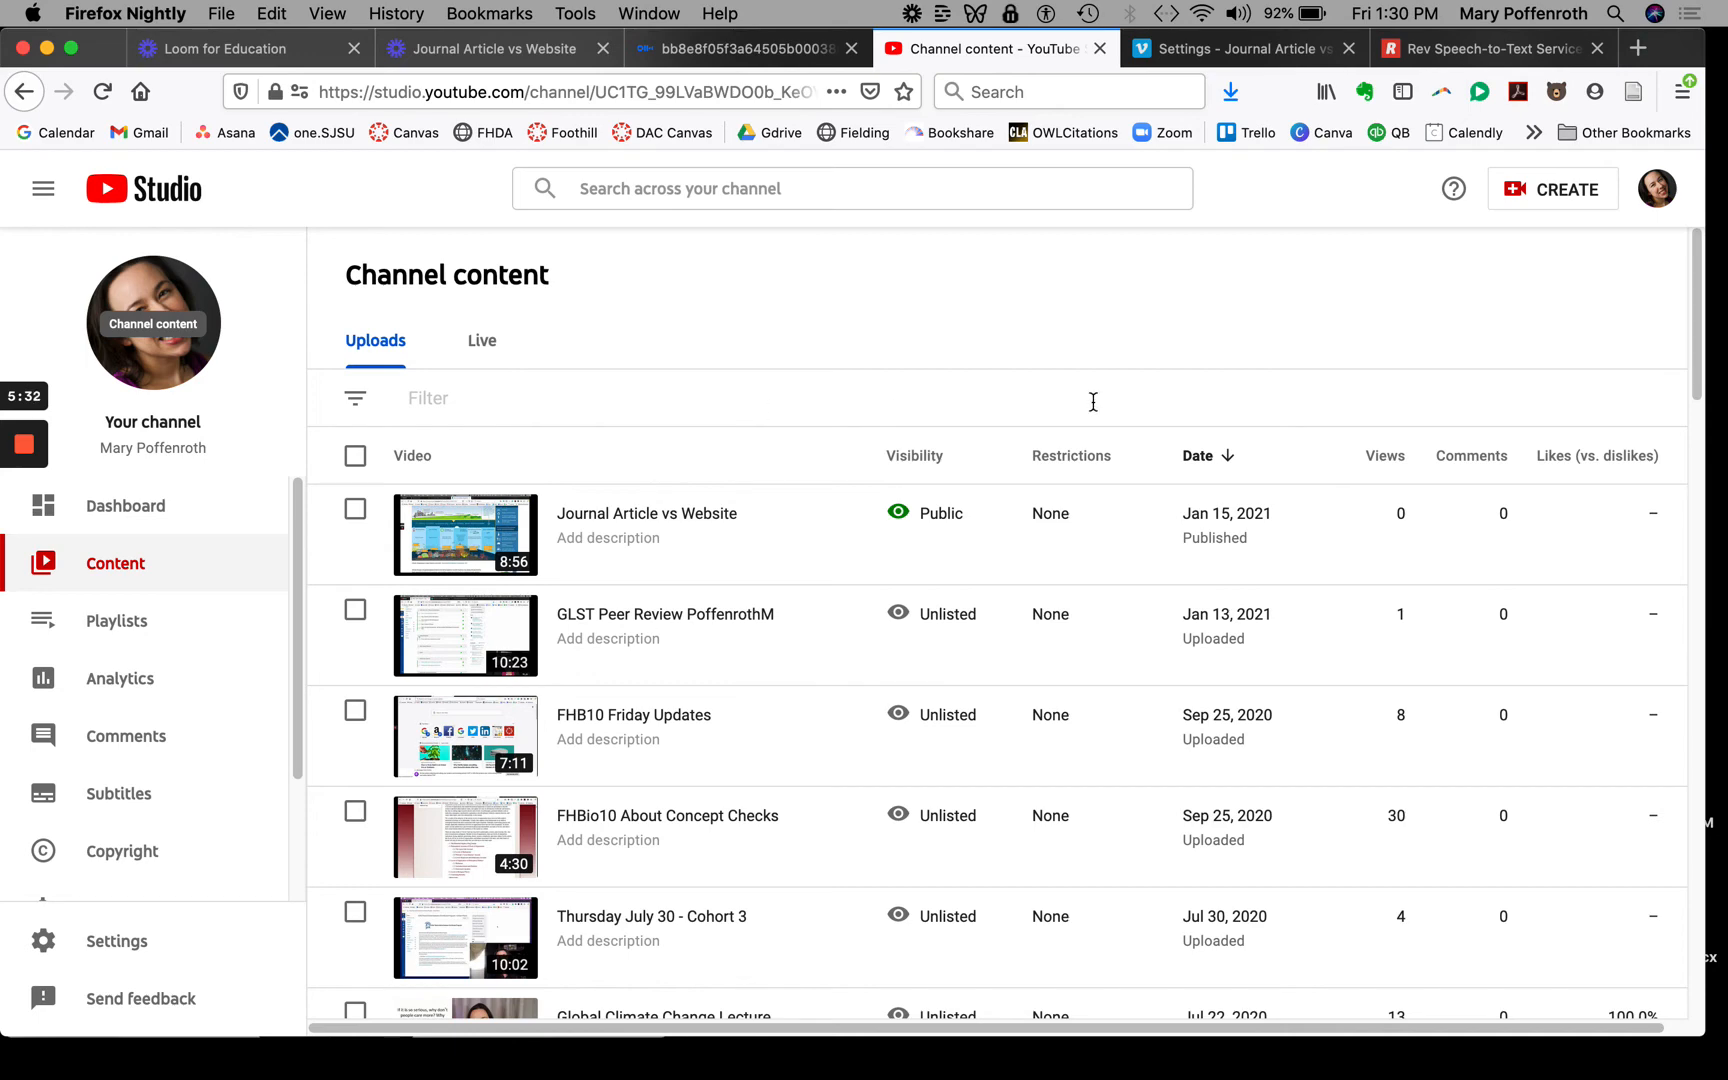
Switch to Vimeo and open the Subtitles section of the Journal Article vs Website video's distribution settings.
left_click(1189, 49)
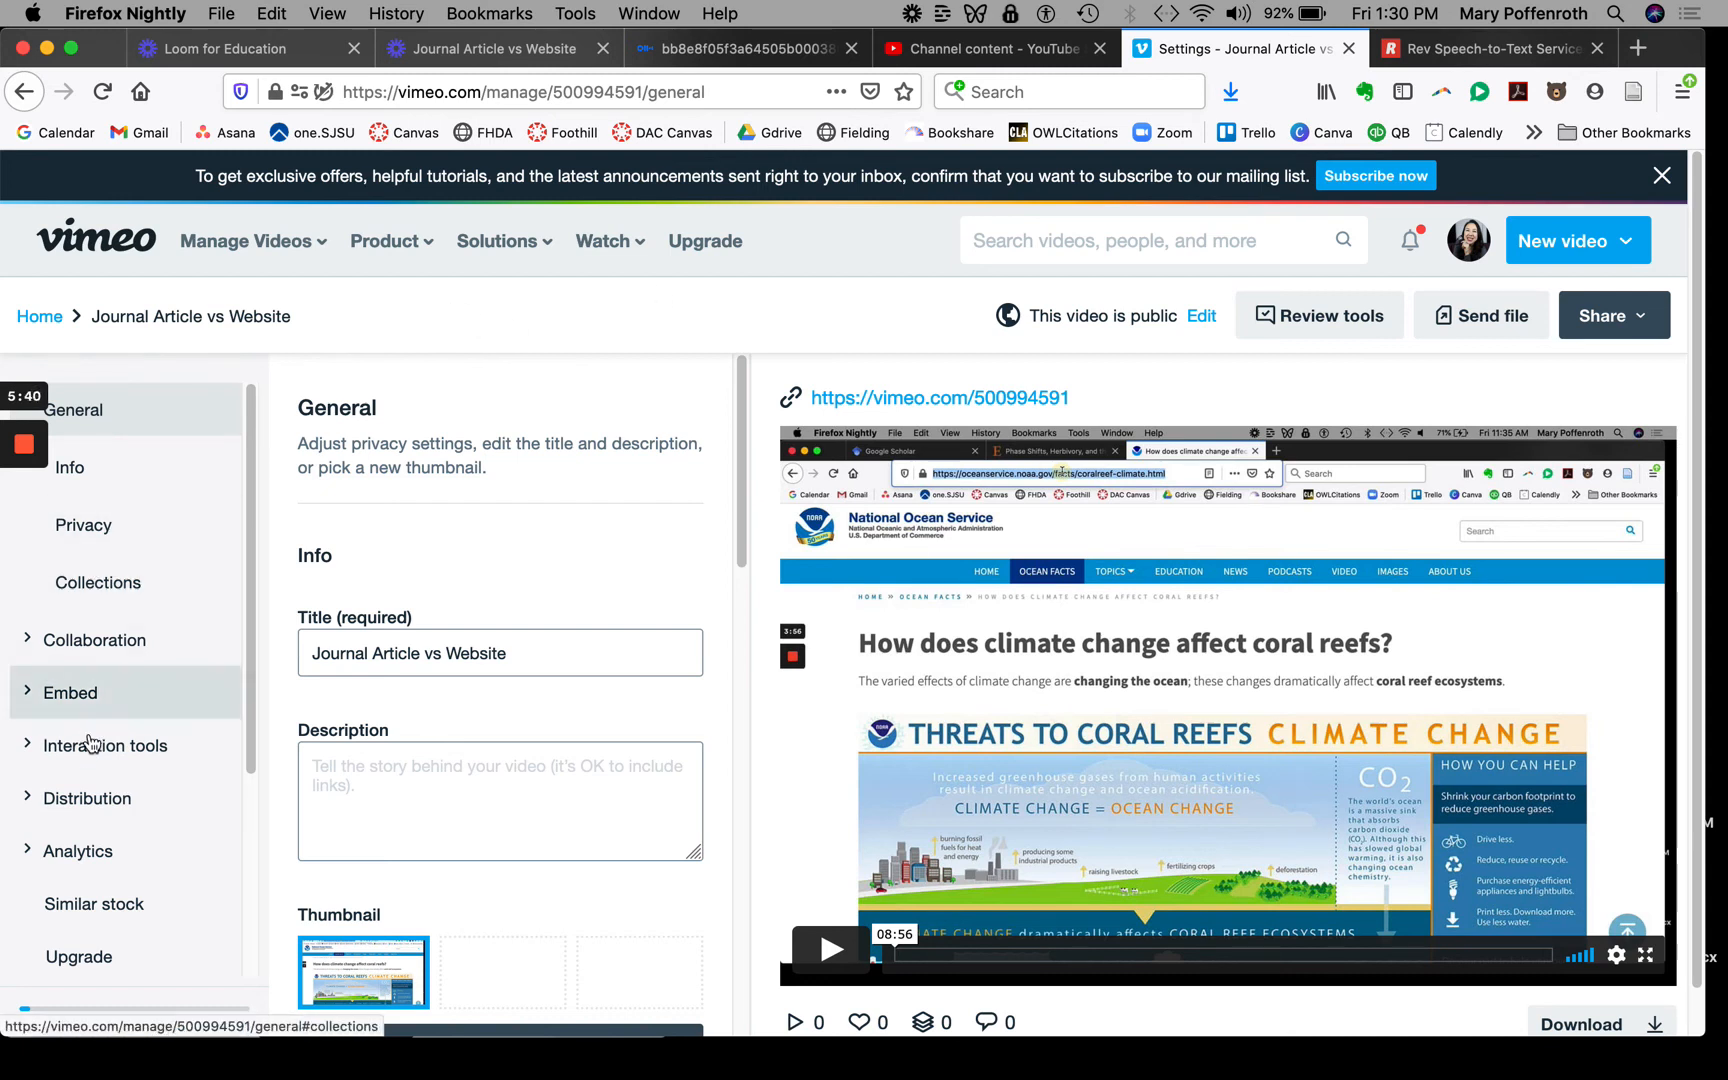
left_click(88, 798)
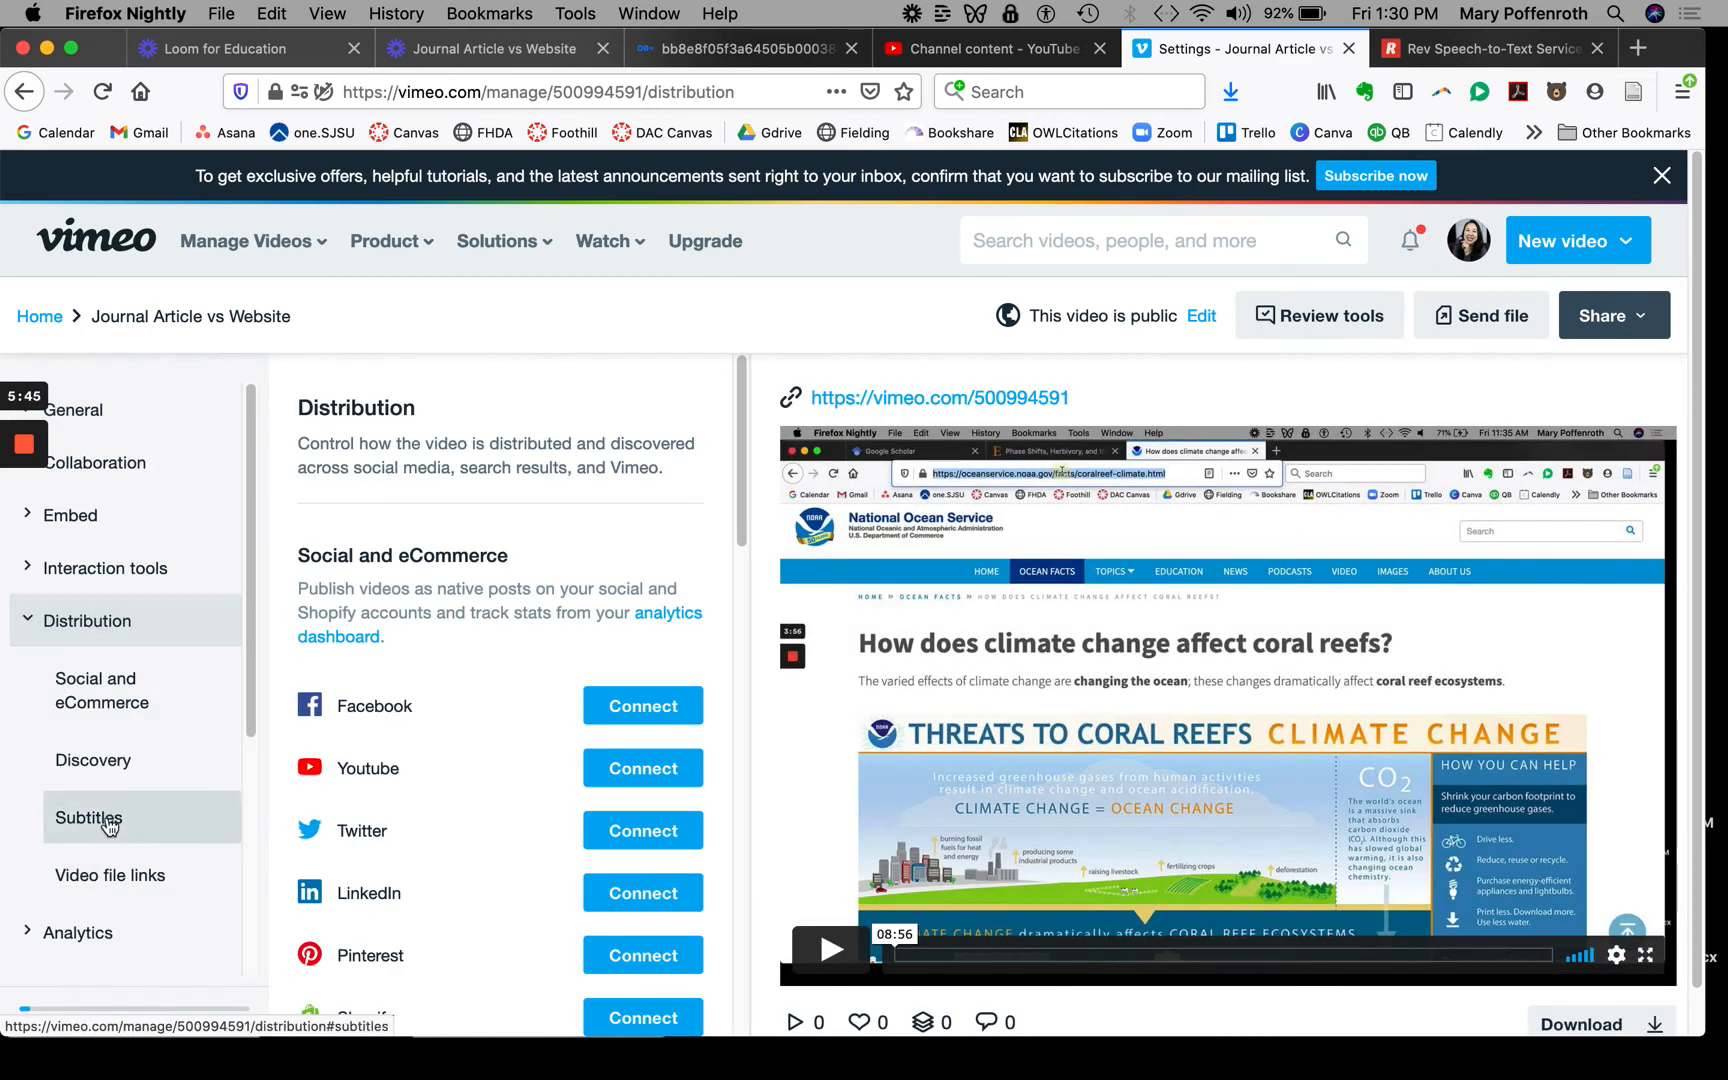
left_click(108, 819)
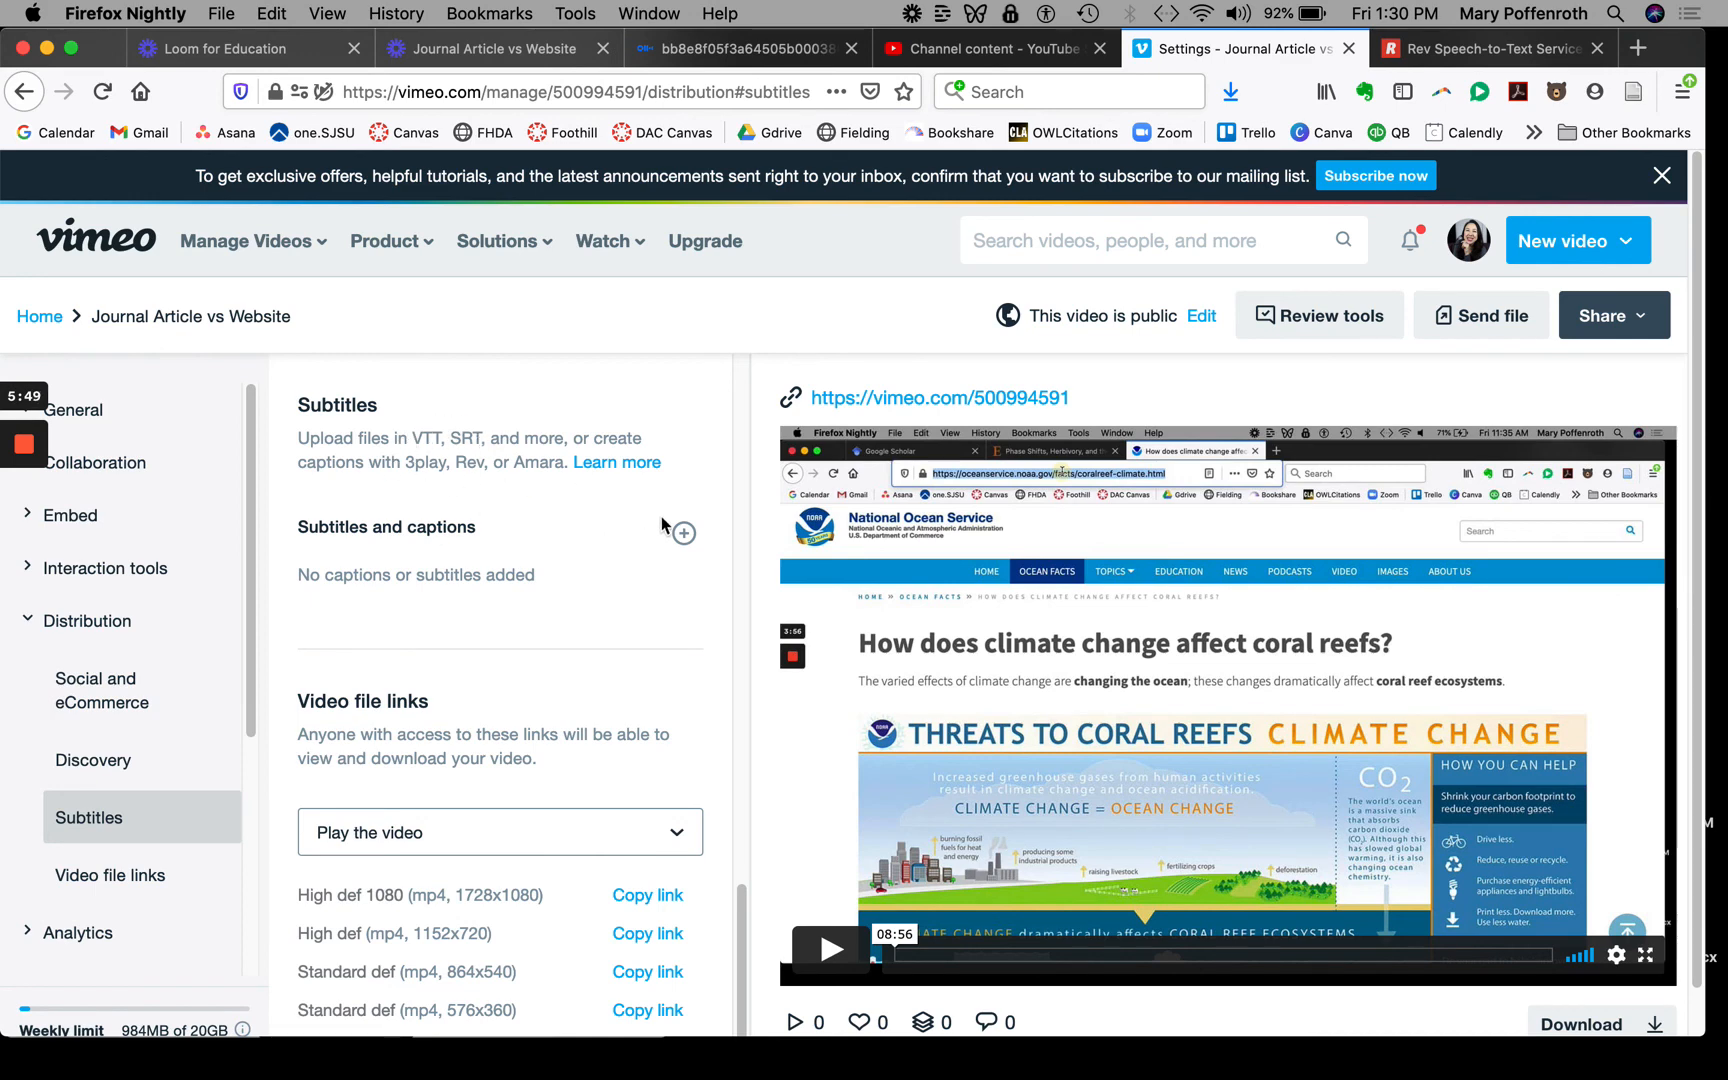
Start a new subtitle track with the language English (United States) and the type Subtitles.
left_click(684, 533)
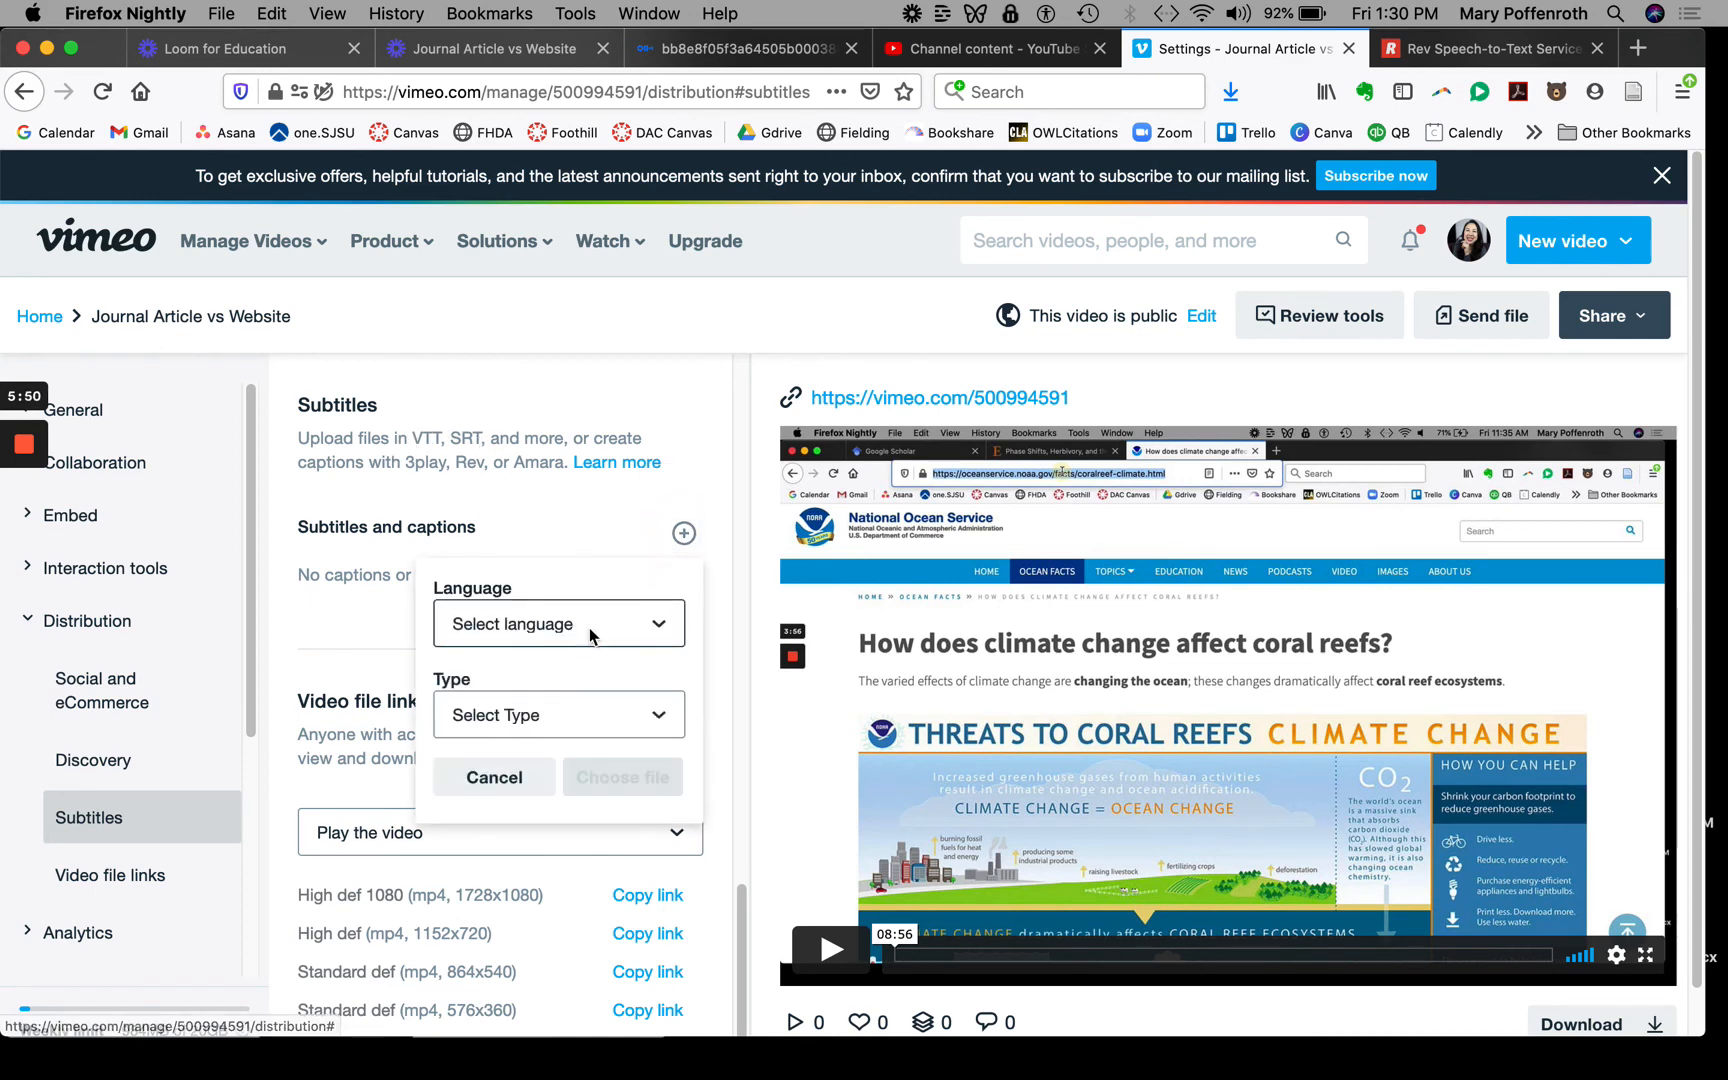
left_click(591, 636)
scroll(585, 313, "down", 10)
scroll(586, 320, "down", 2)
scroll(588, 320, "down", 3)
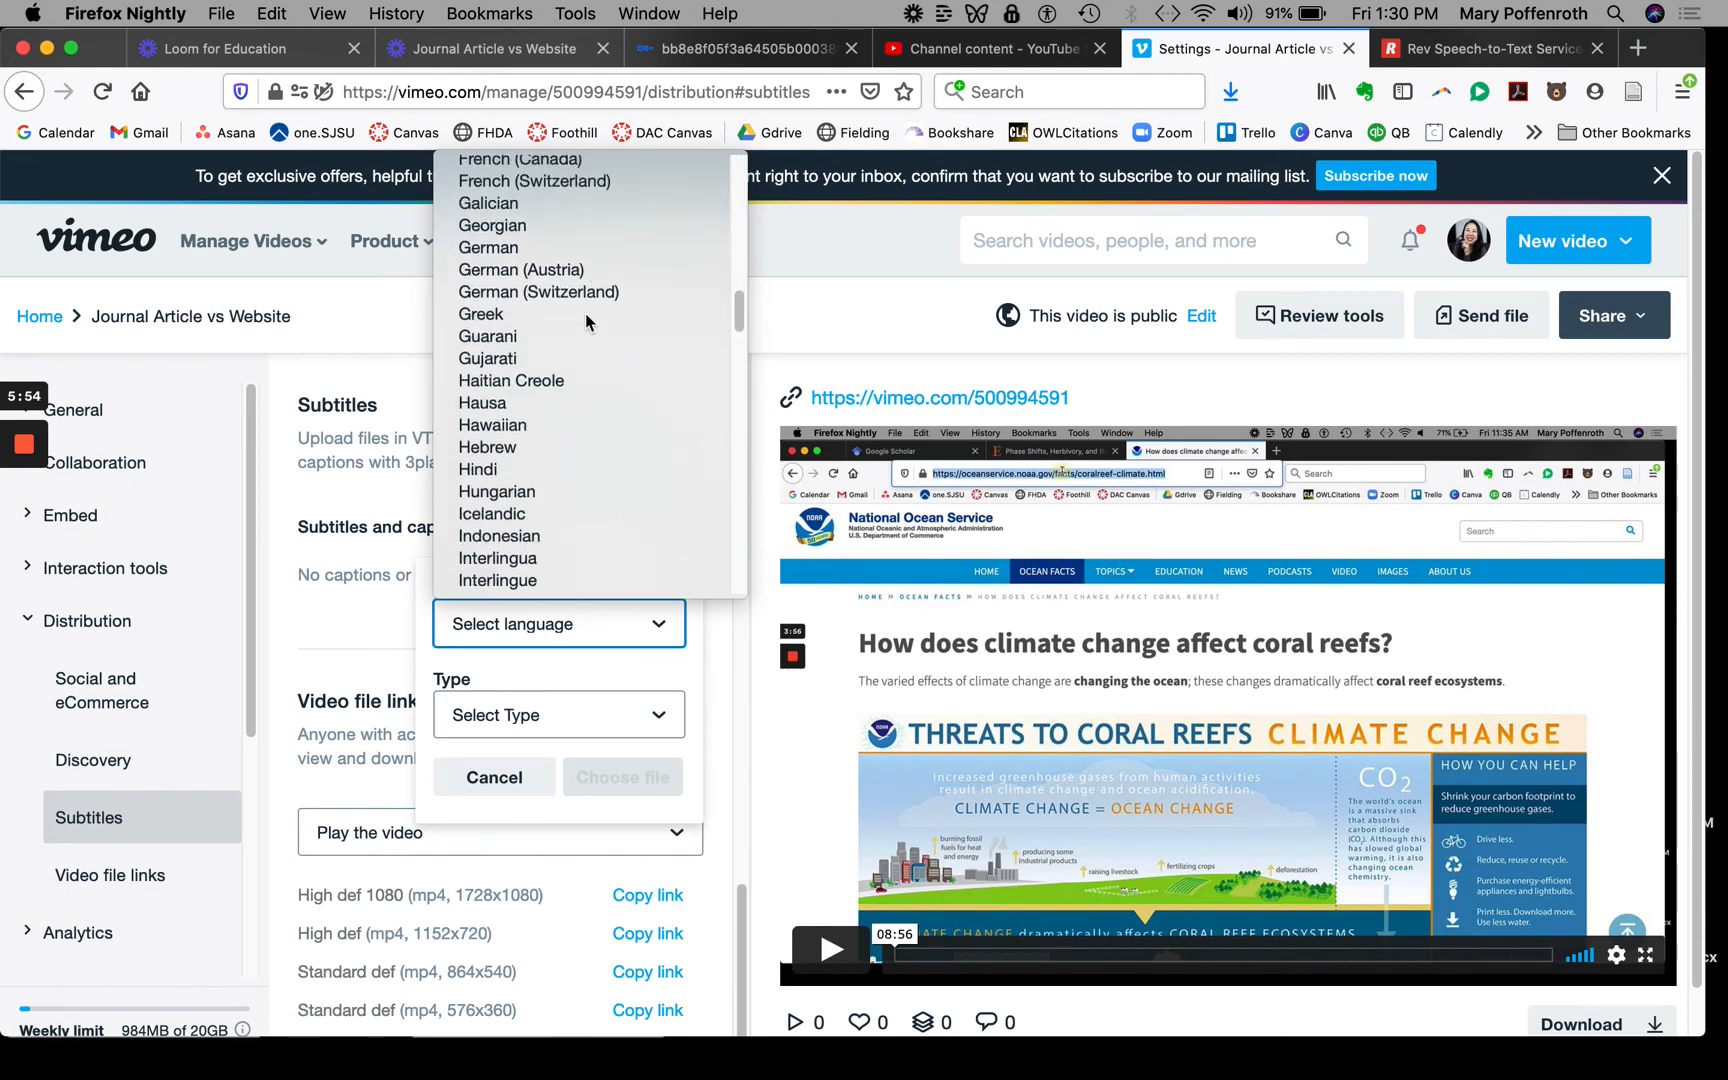
scroll(585, 313, "down", 15)
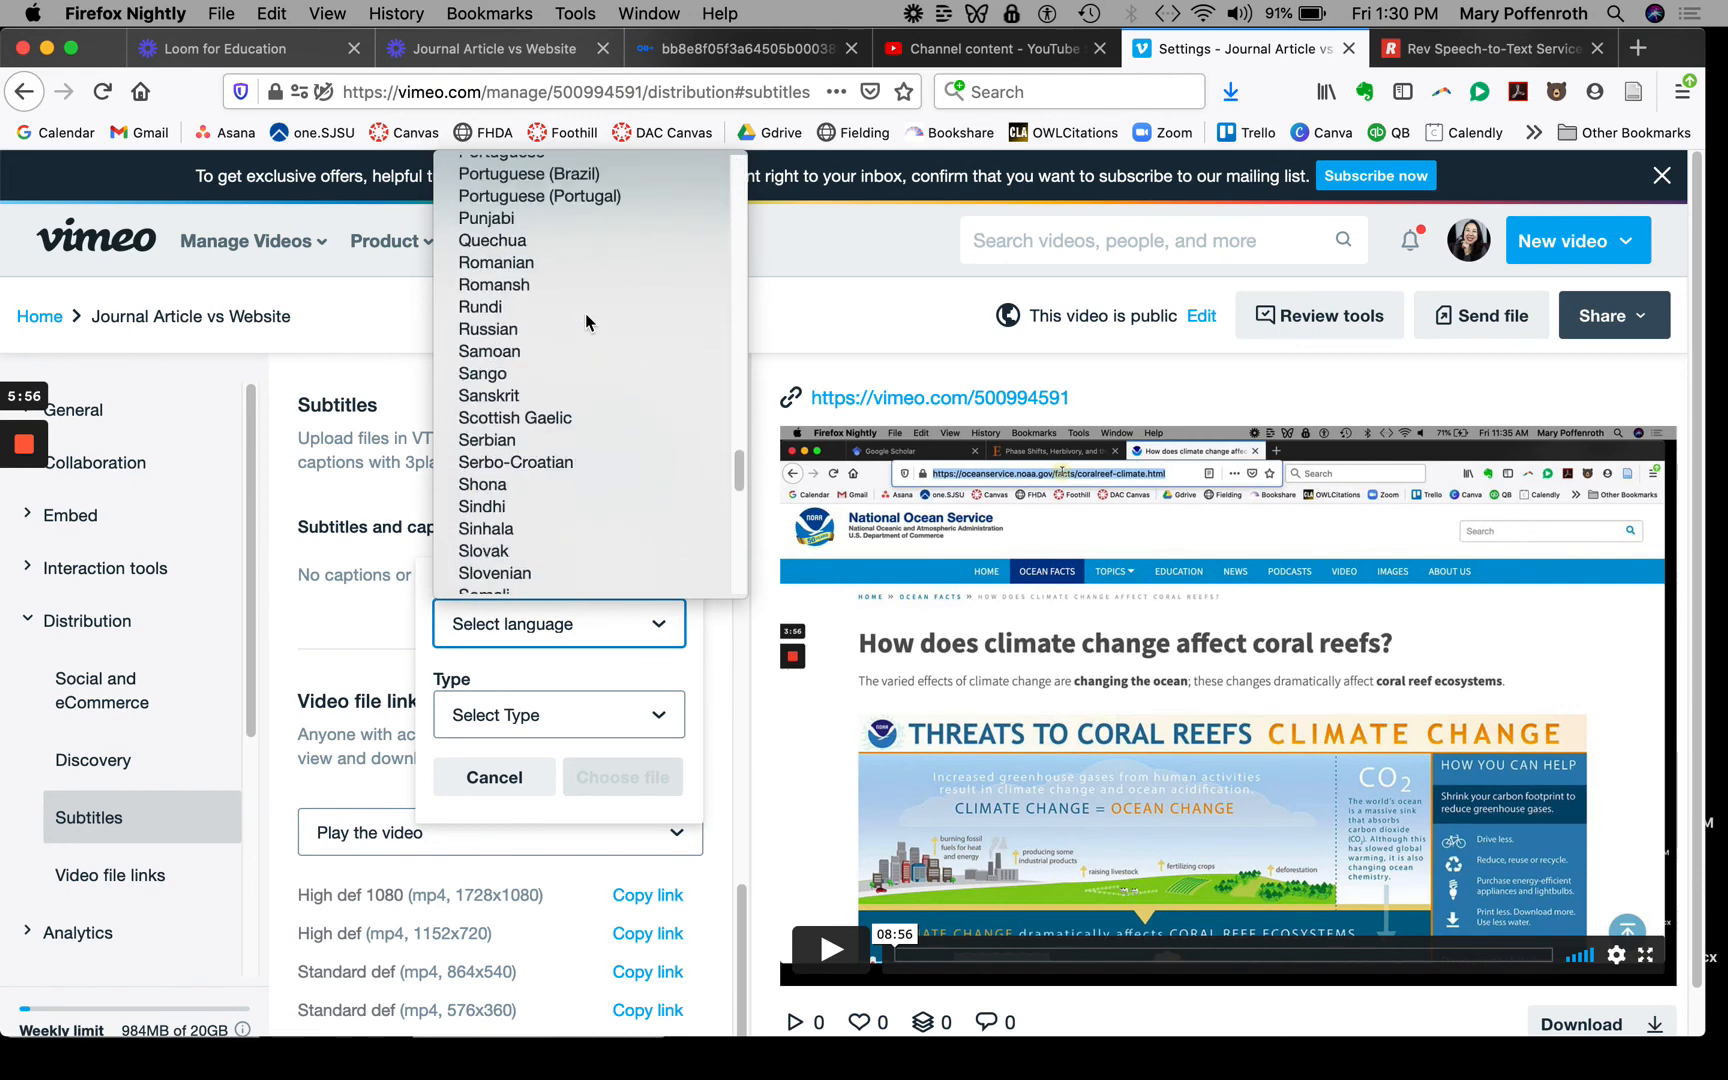
scroll(585, 313, "up", 20)
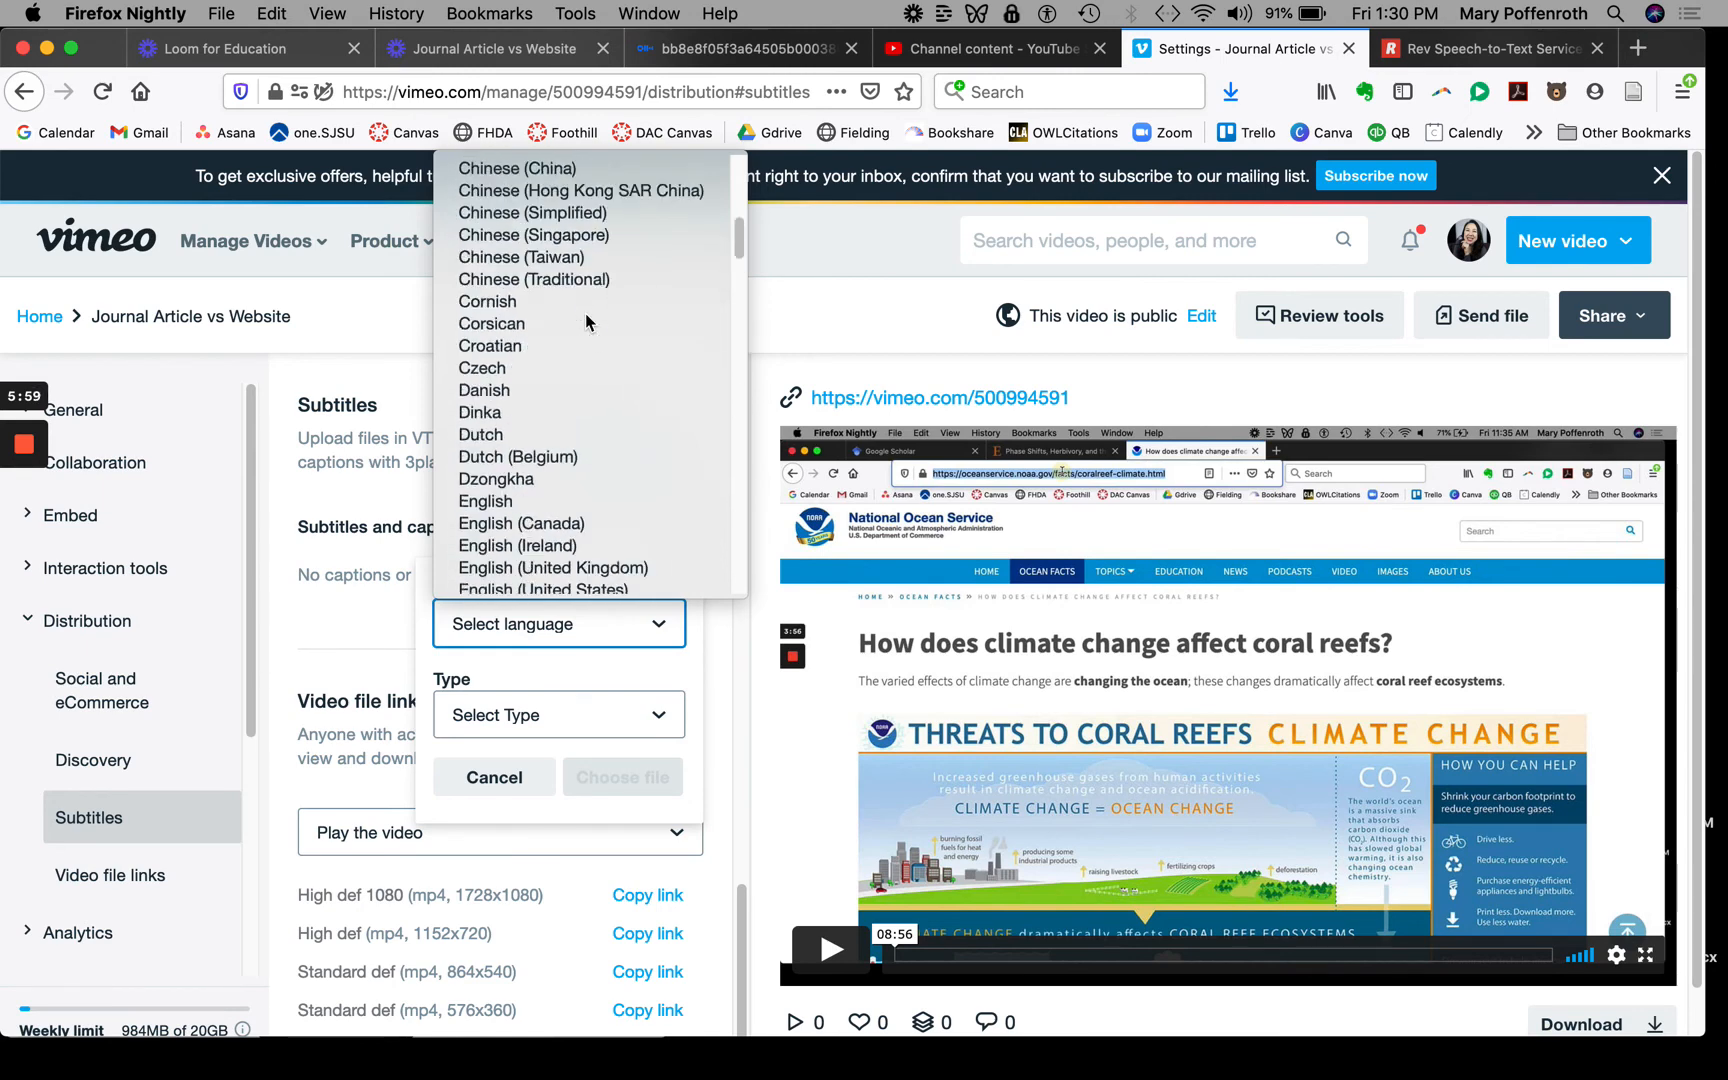
scroll(586, 315, "down", 3)
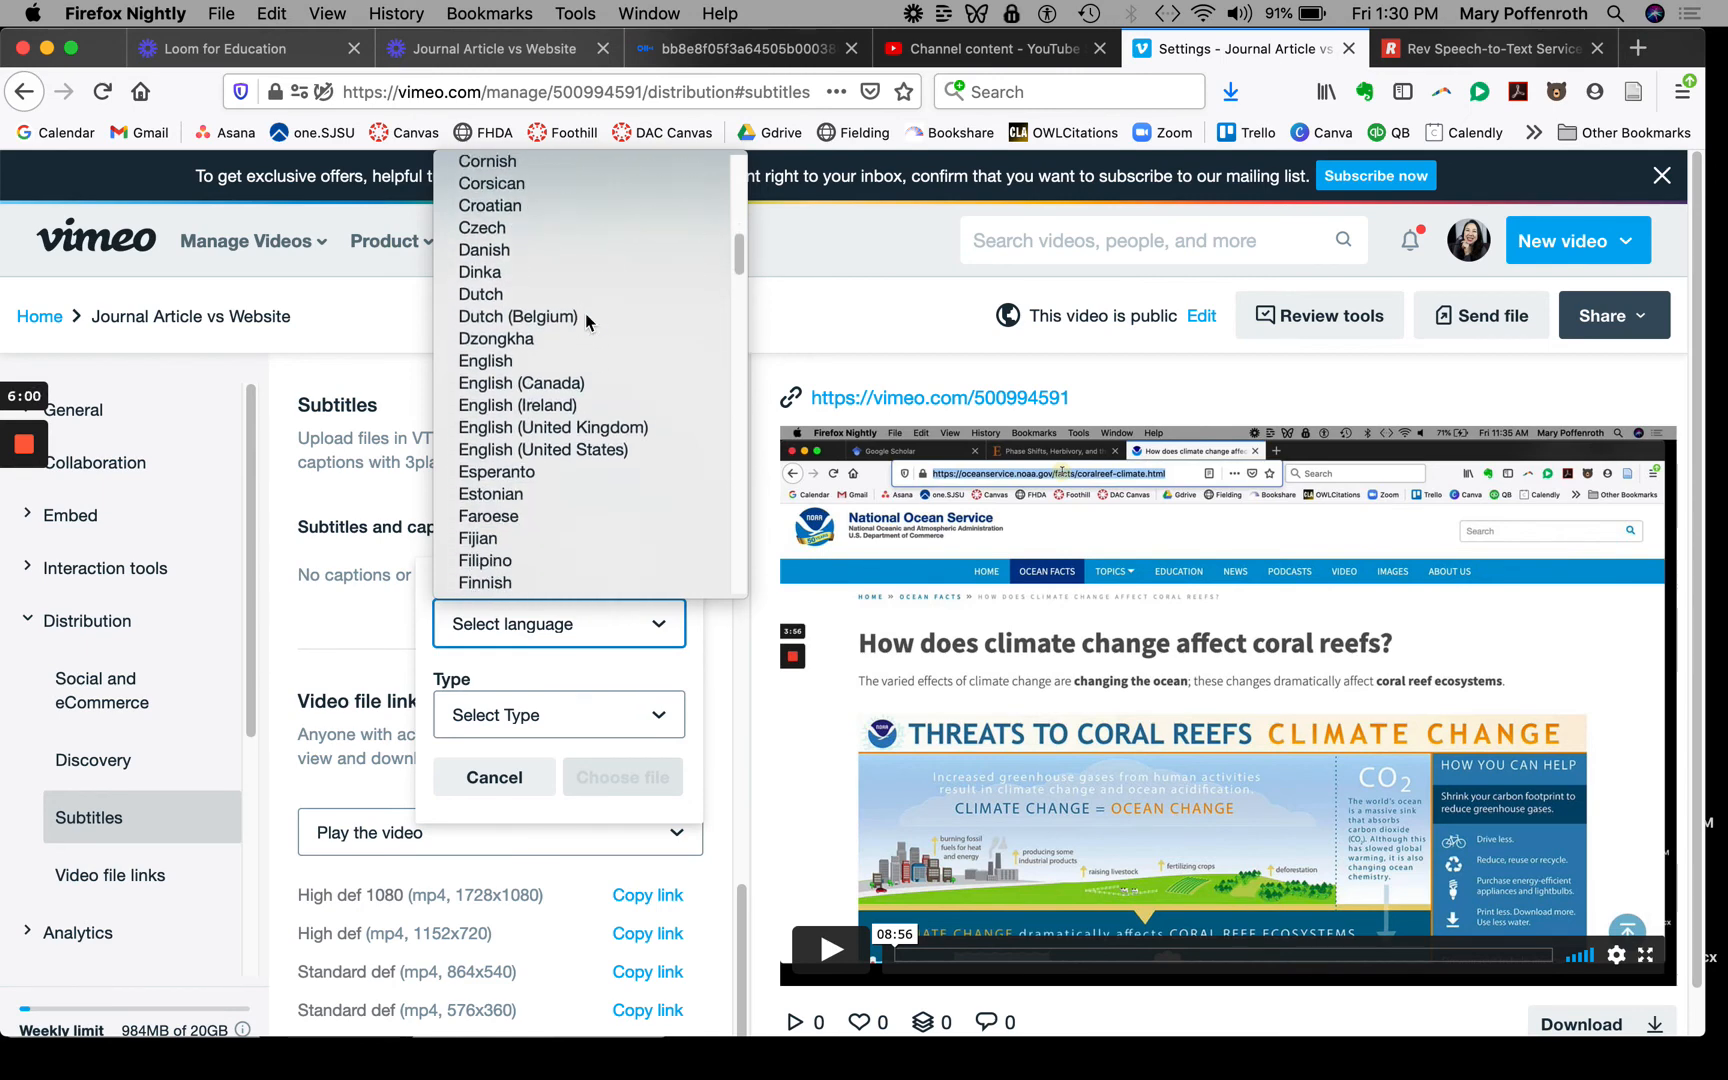
left_click(593, 450)
left_click(571, 718)
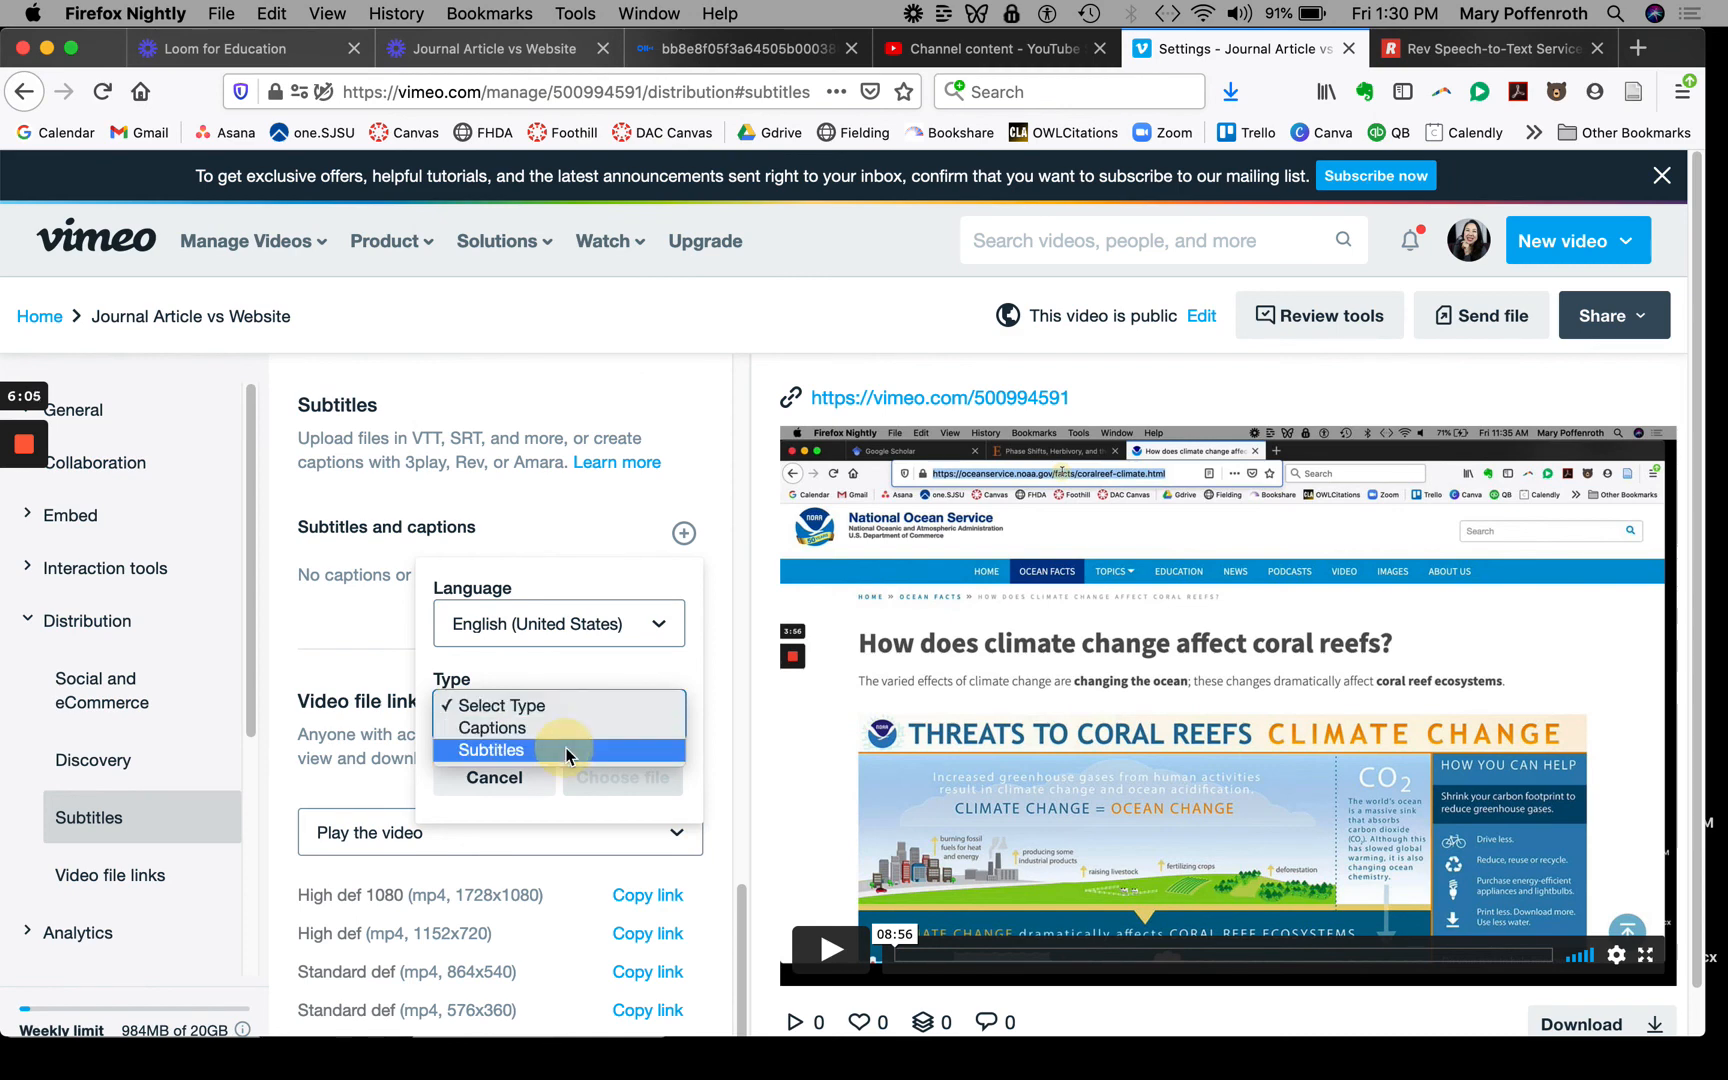
left_click(571, 750)
Choose bb8e8f05f3a64505b000386d7c8181a2.srt from the Desktop for the track, enable it, and save the video settings.
left_click(638, 787)
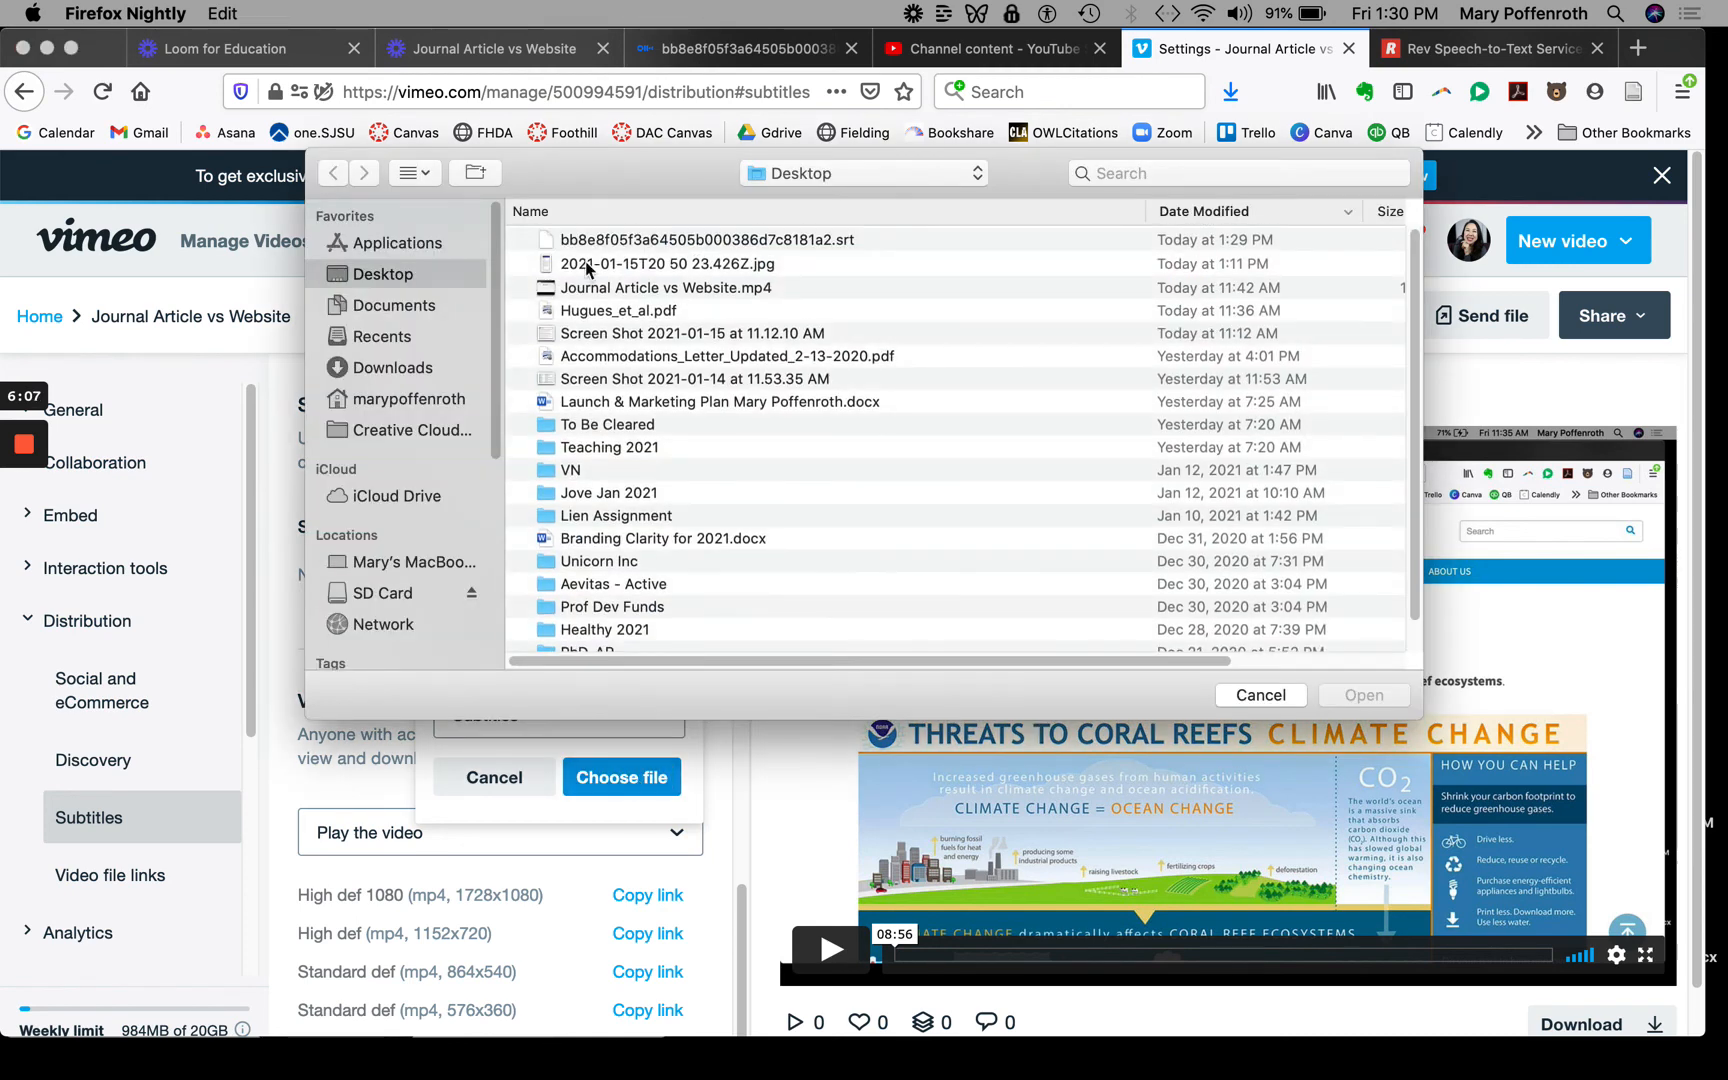
double_click(626, 240)
mouse_move(626, 238)
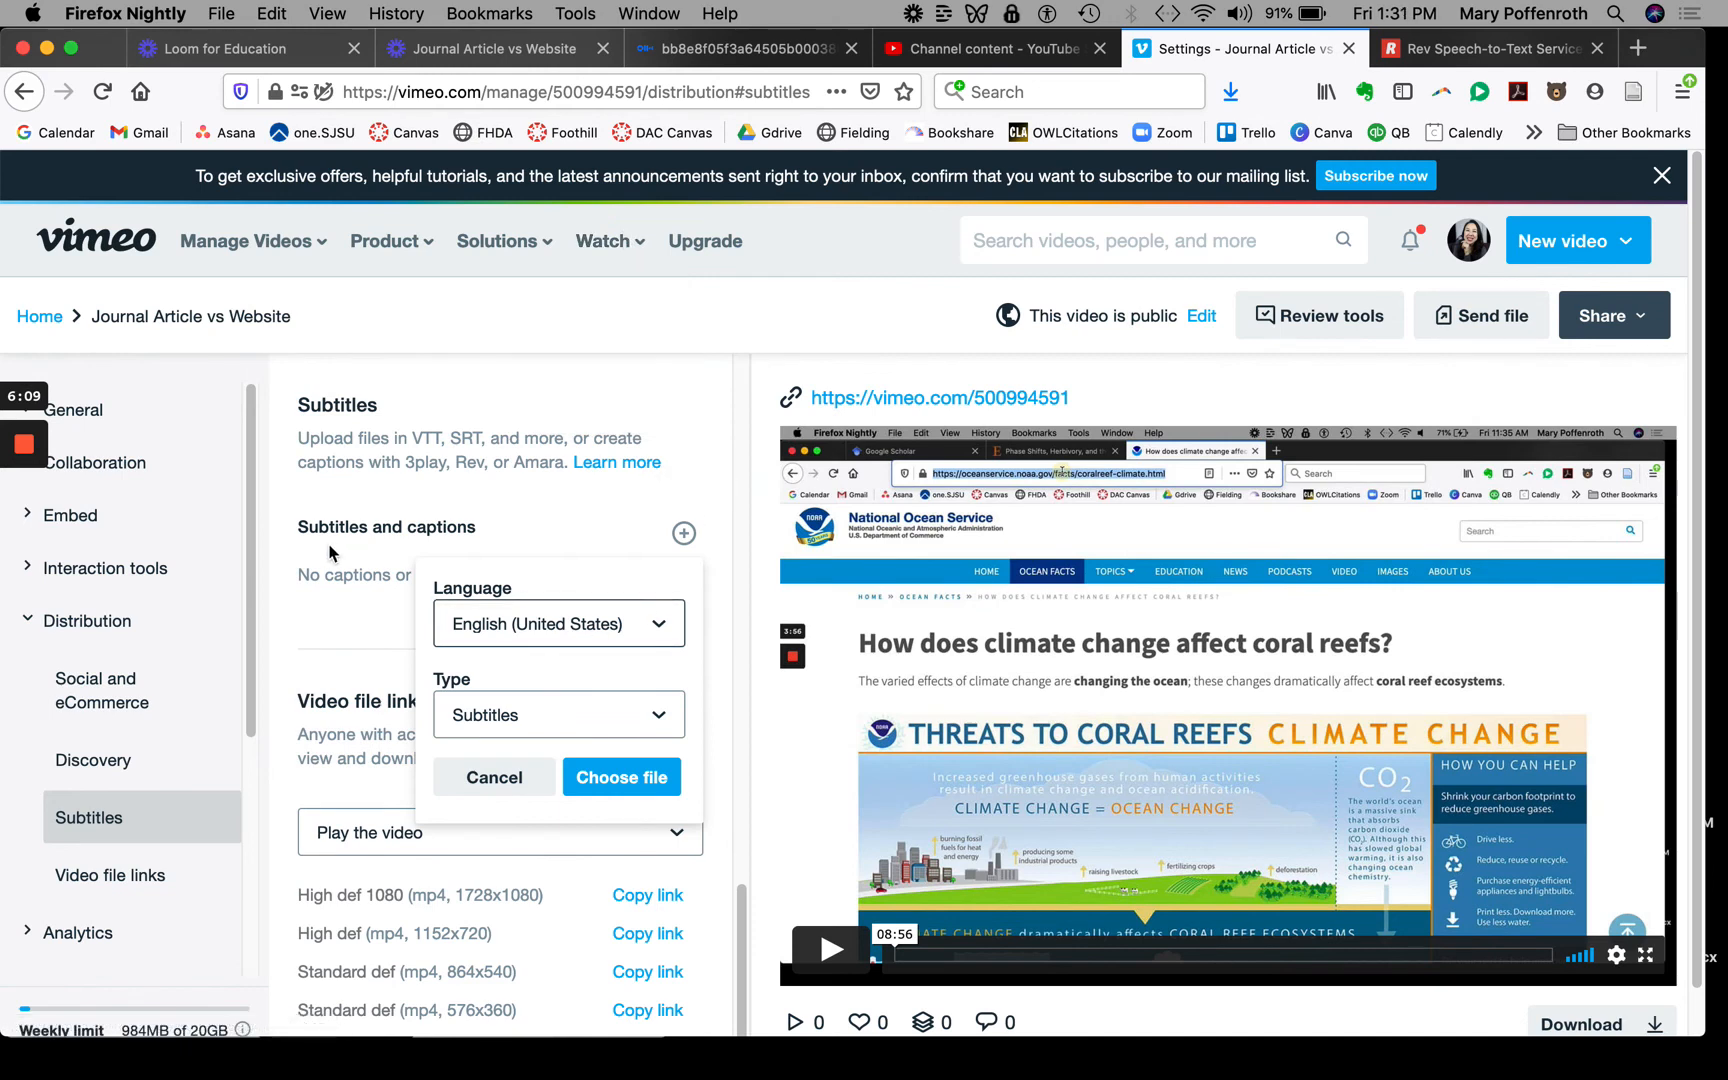
left_click(311, 573)
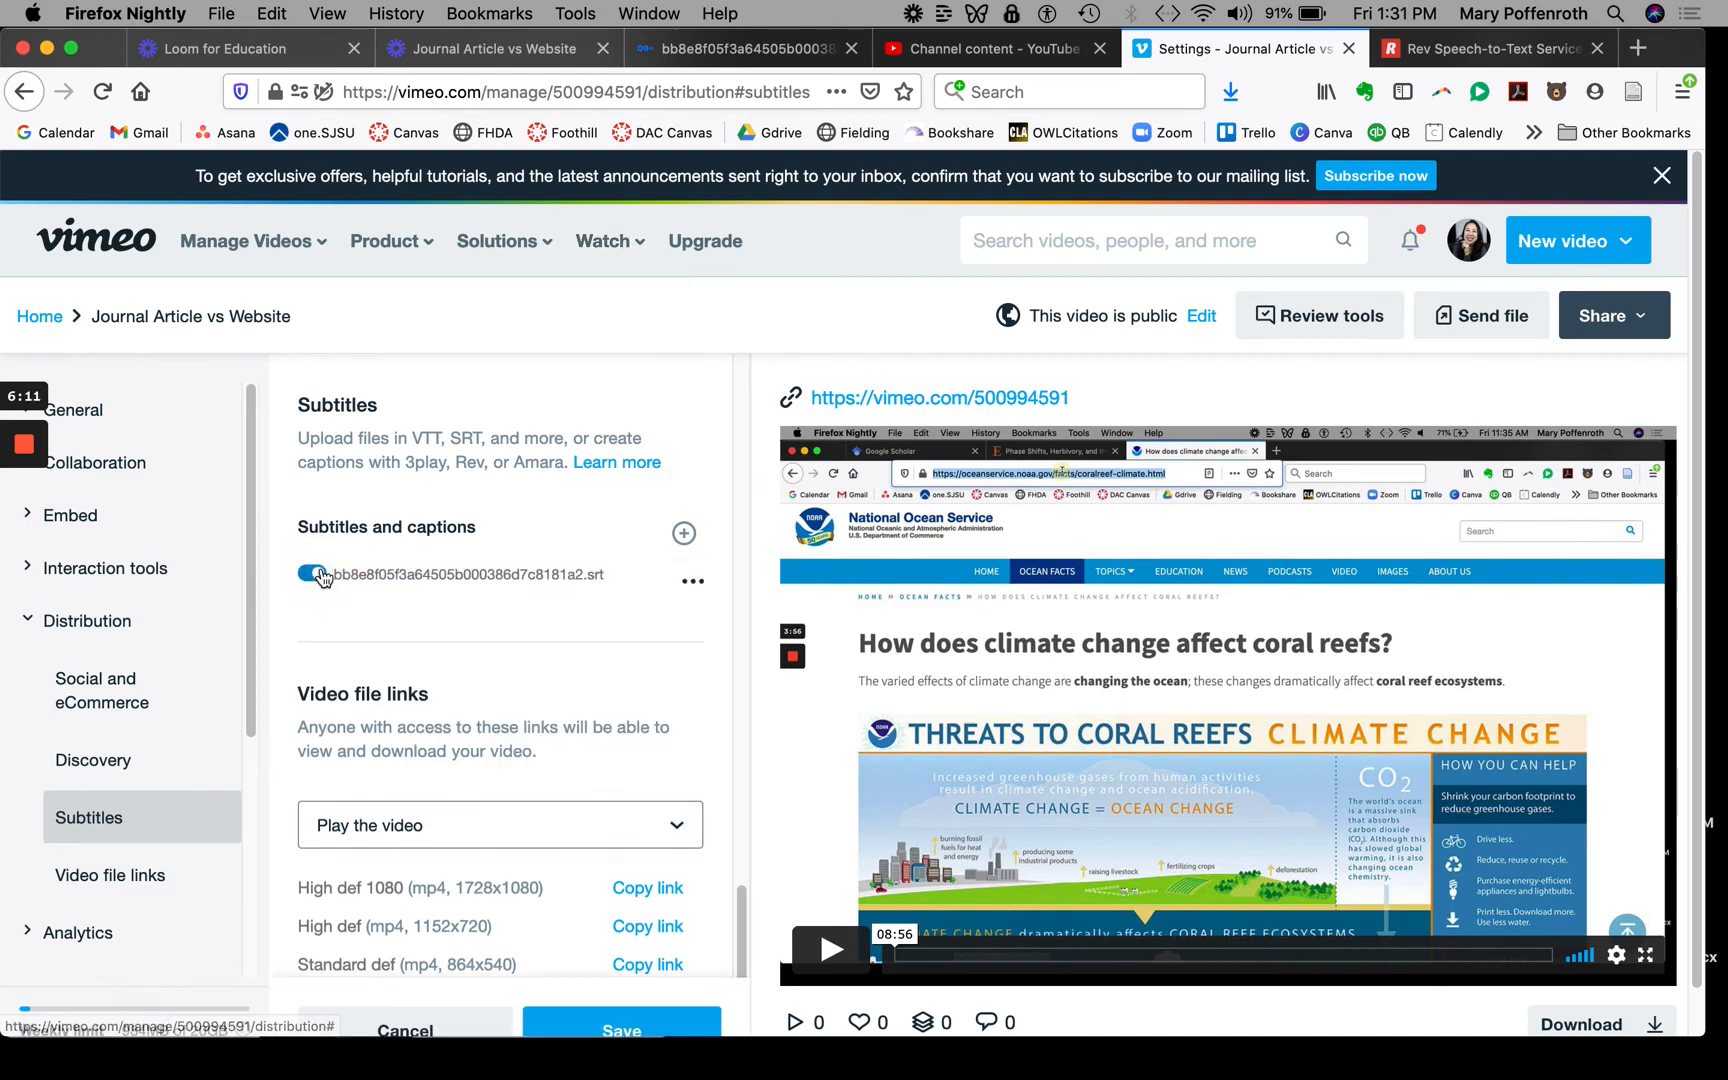
scroll(591, 800, "down", 1)
left_click(641, 1018)
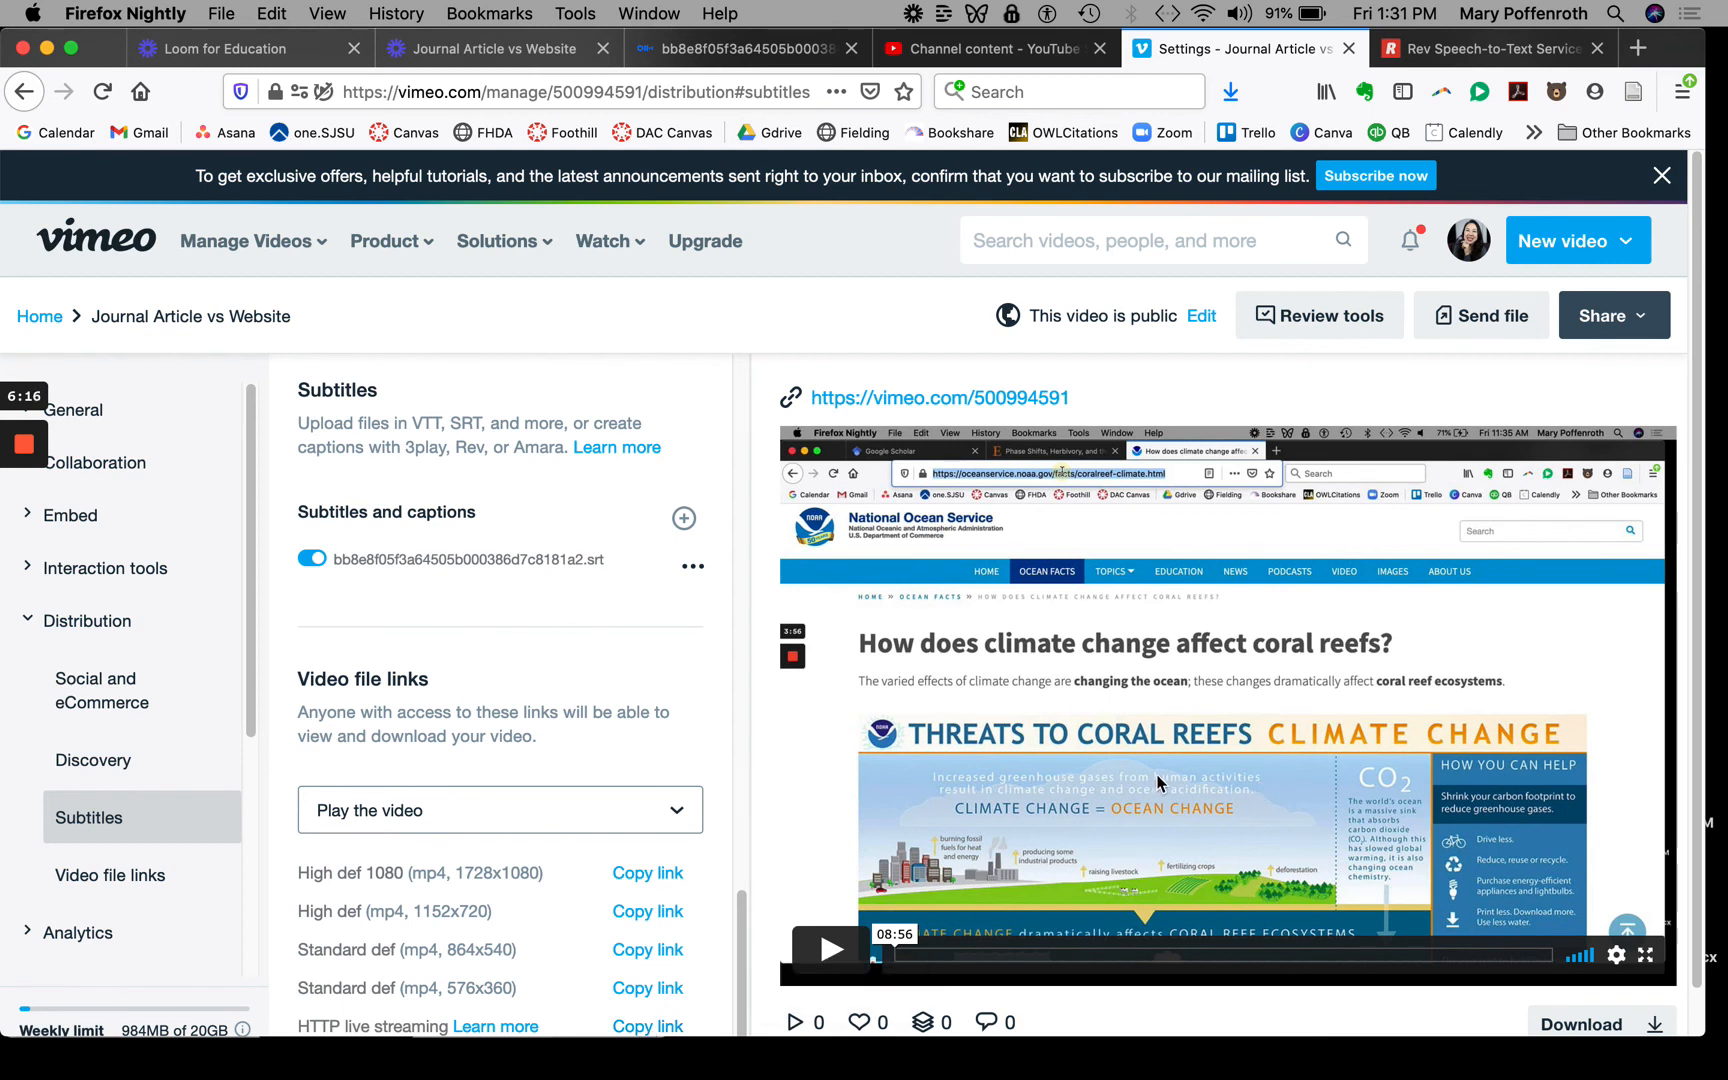
Open the video's public Vimeo page, play it briefly, pause it, and turn on the subtitles in the player.
left_click(1015, 398)
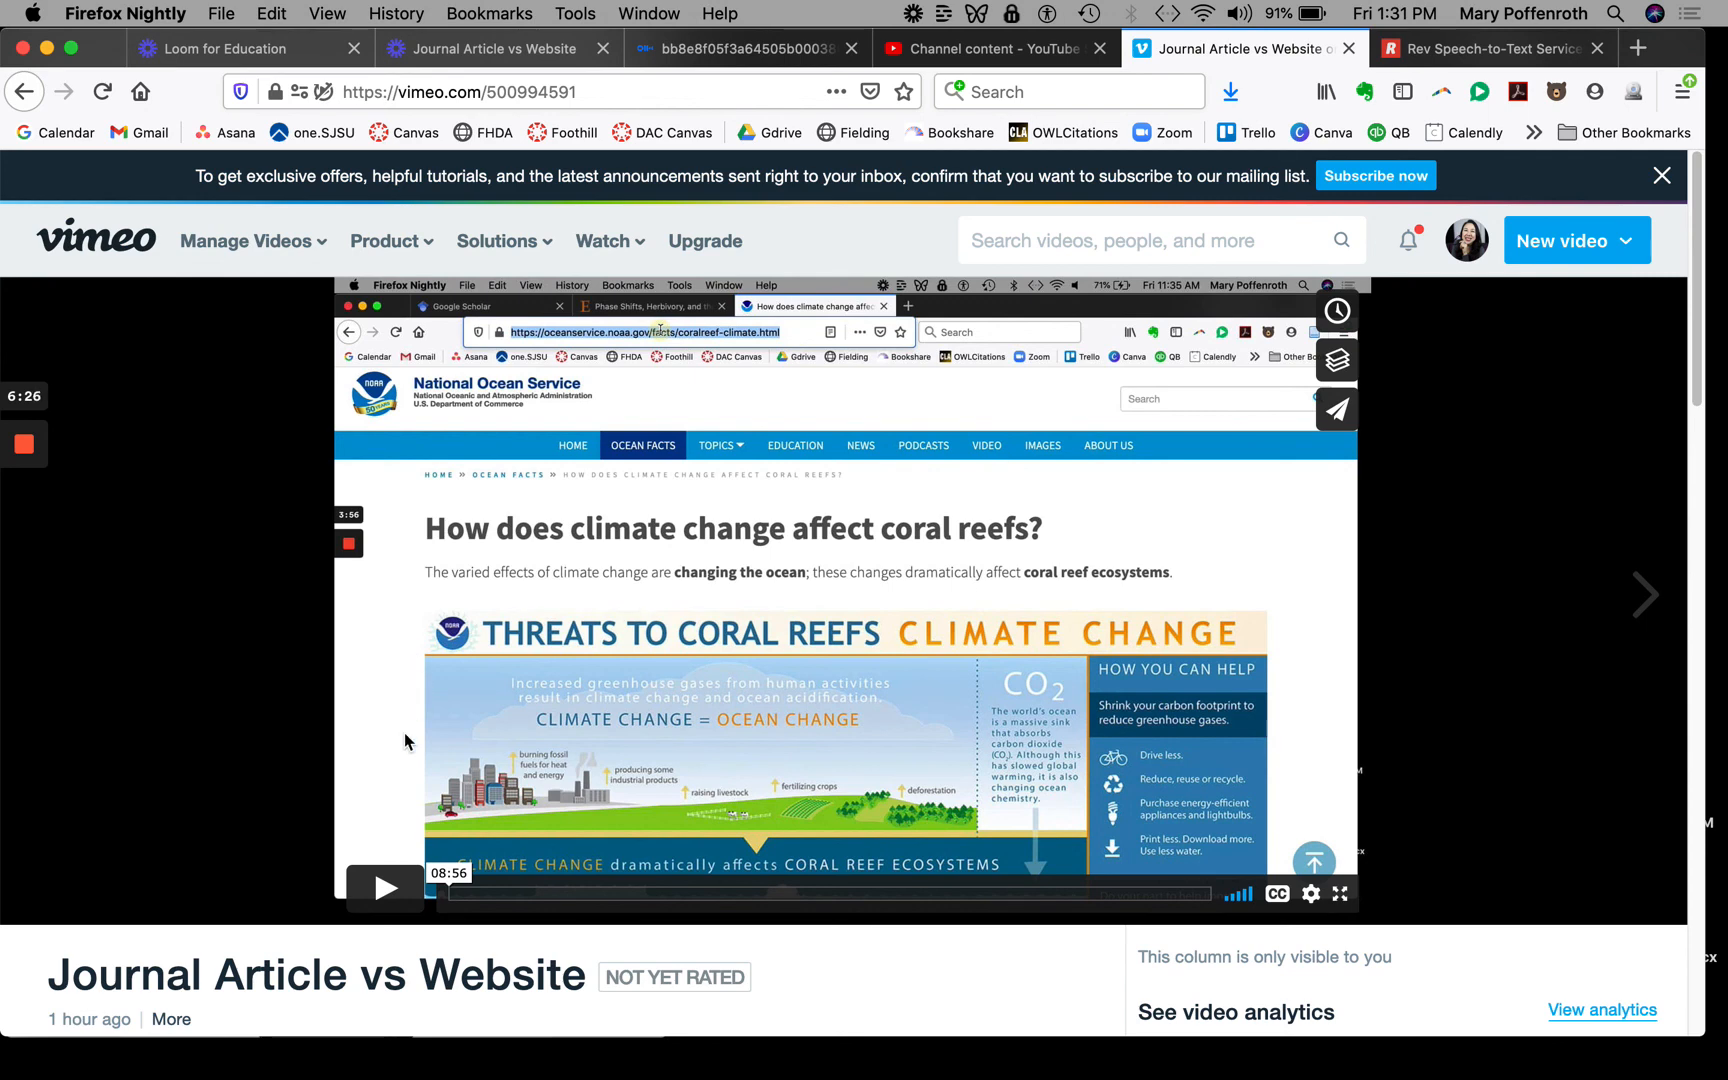
left_click(390, 888)
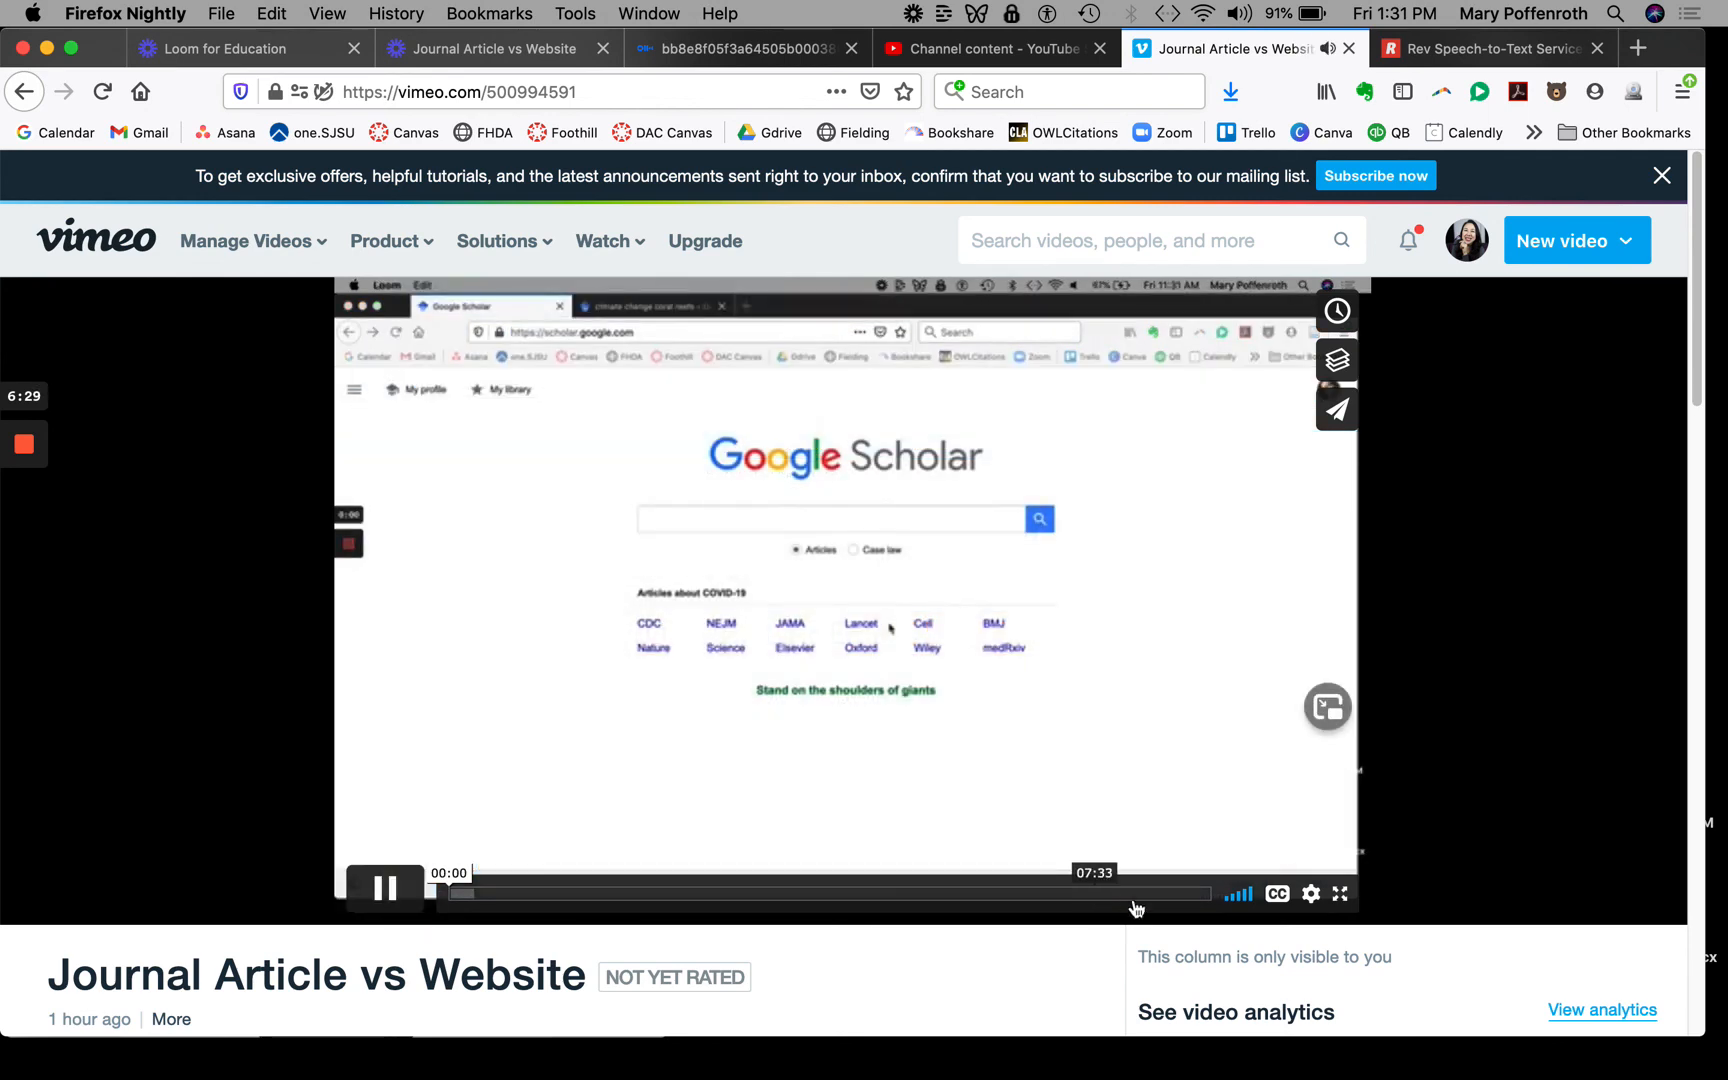
left_click(386, 888)
left_click(1278, 895)
left_click(1265, 830)
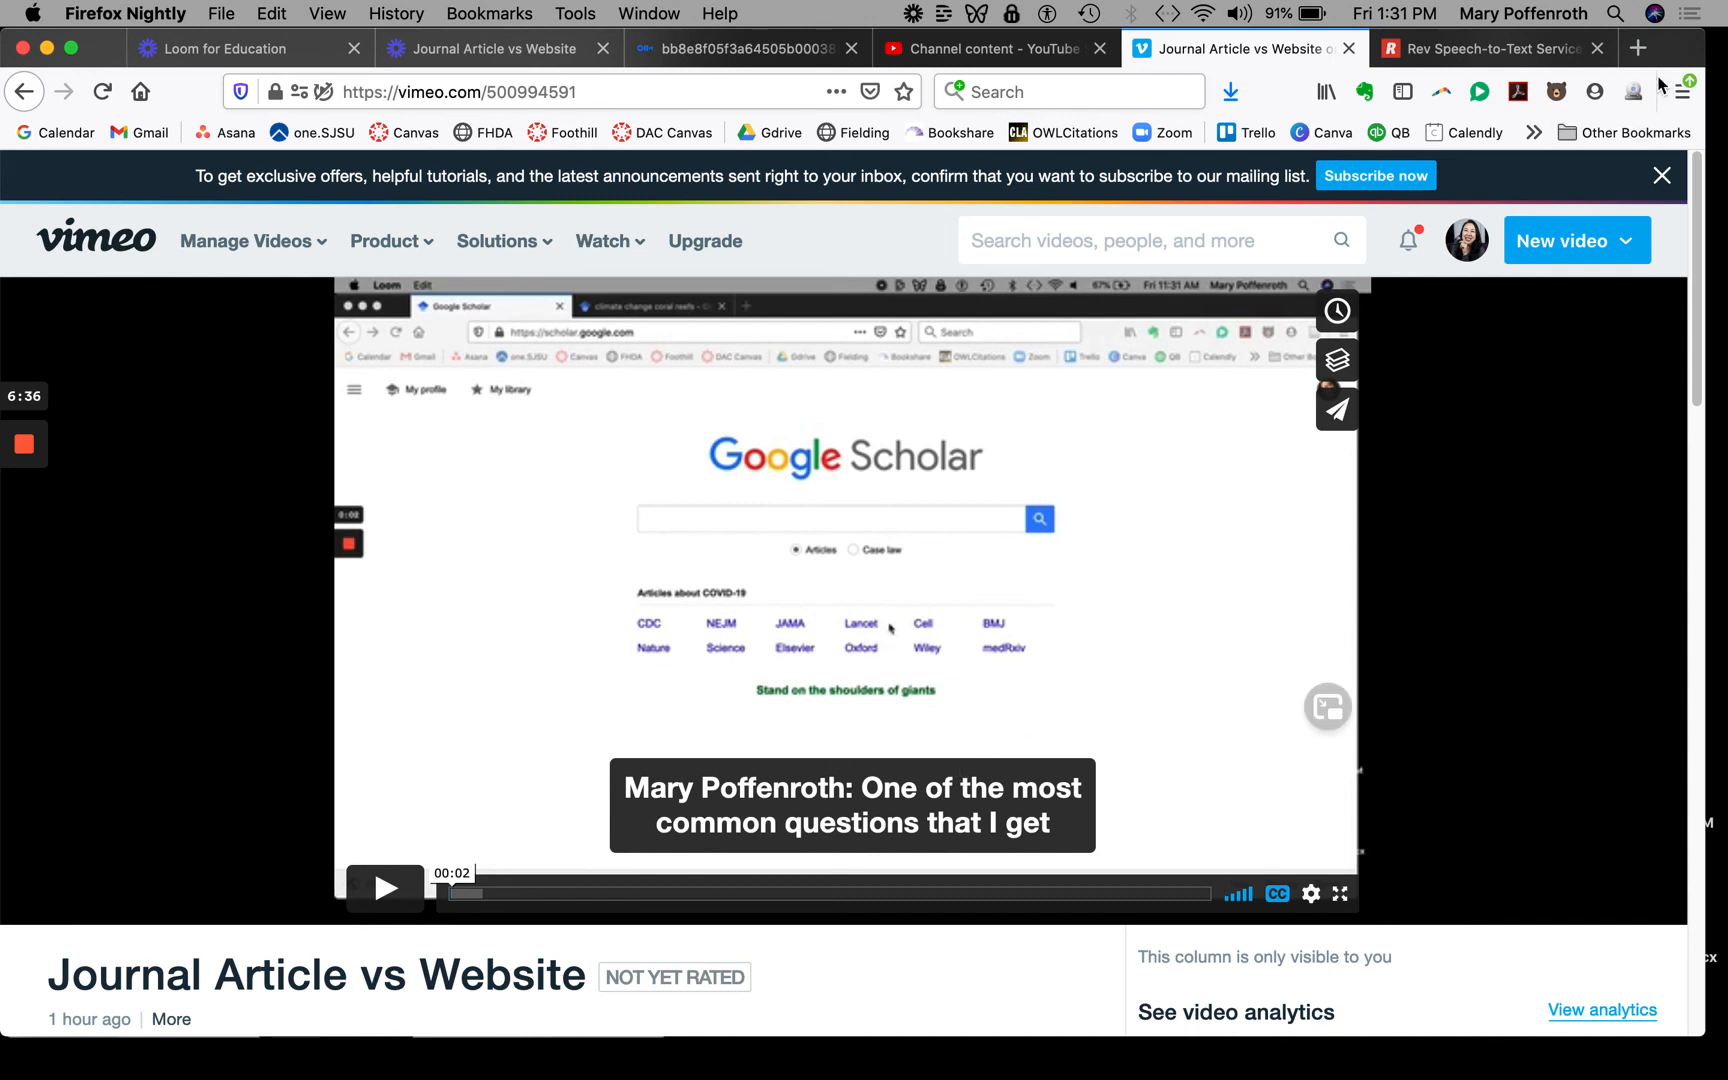
left_click(1013, 53)
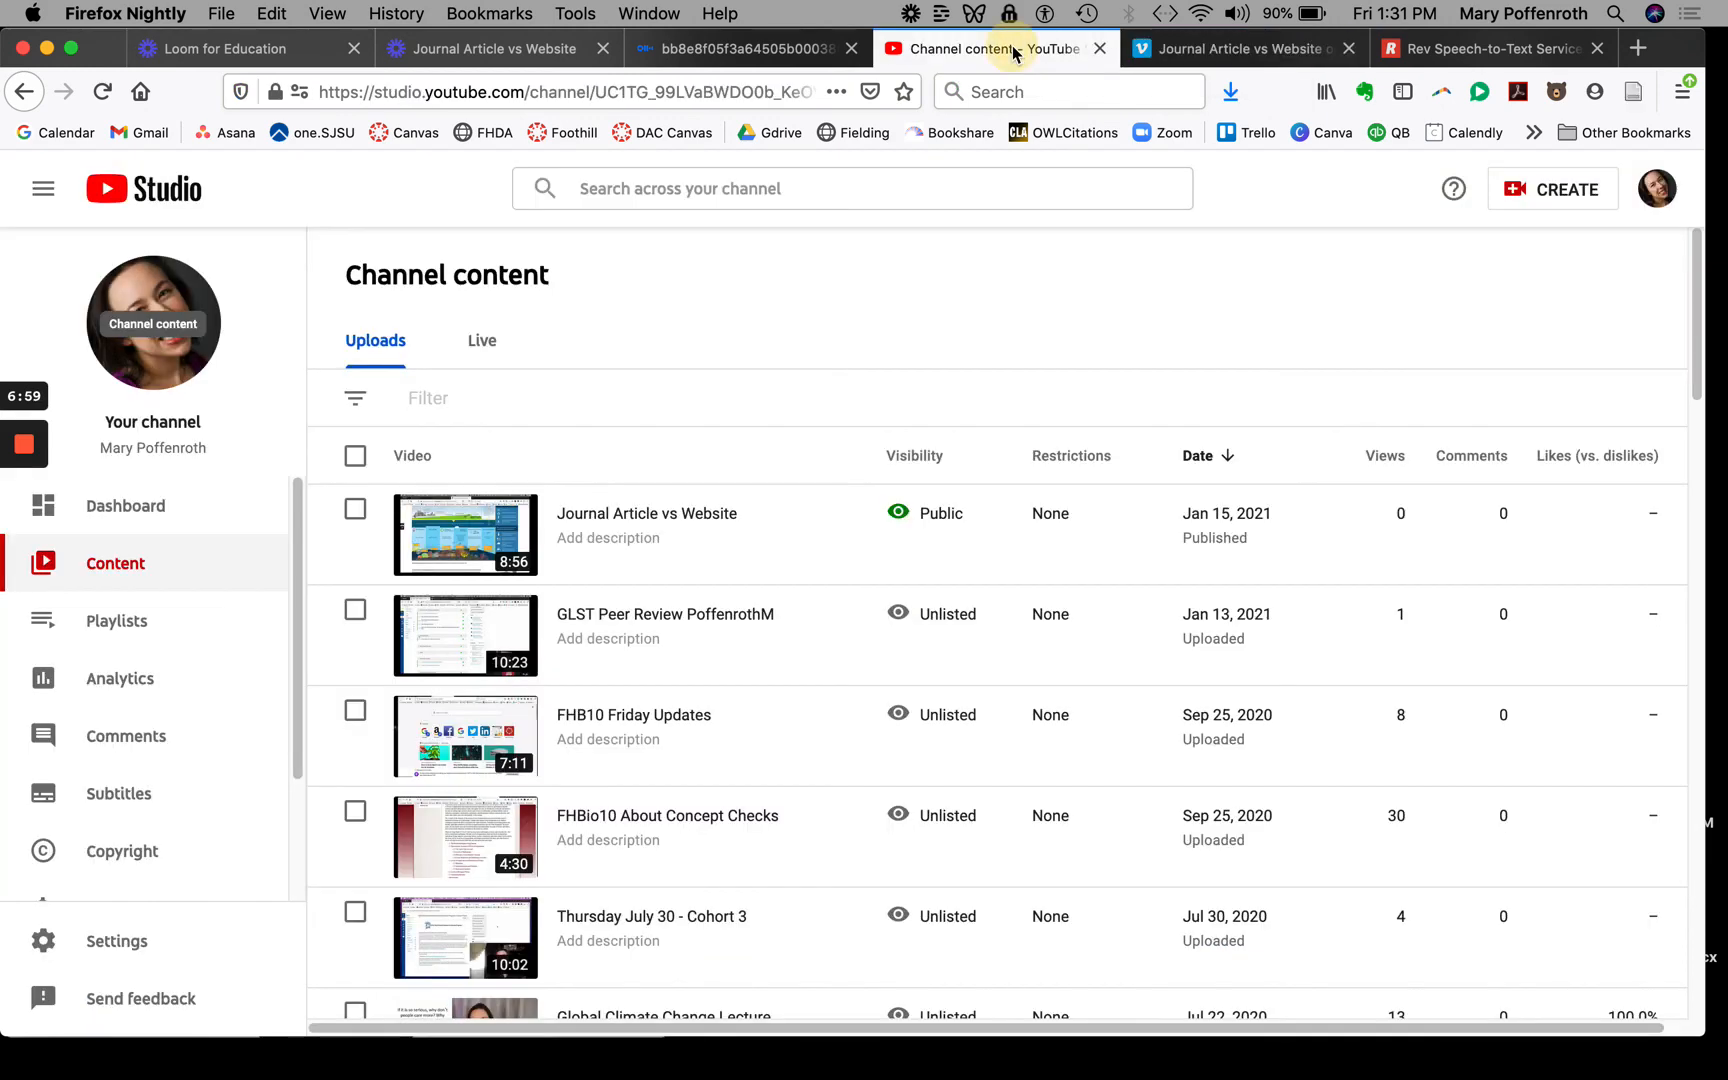
left_click(1288, 50)
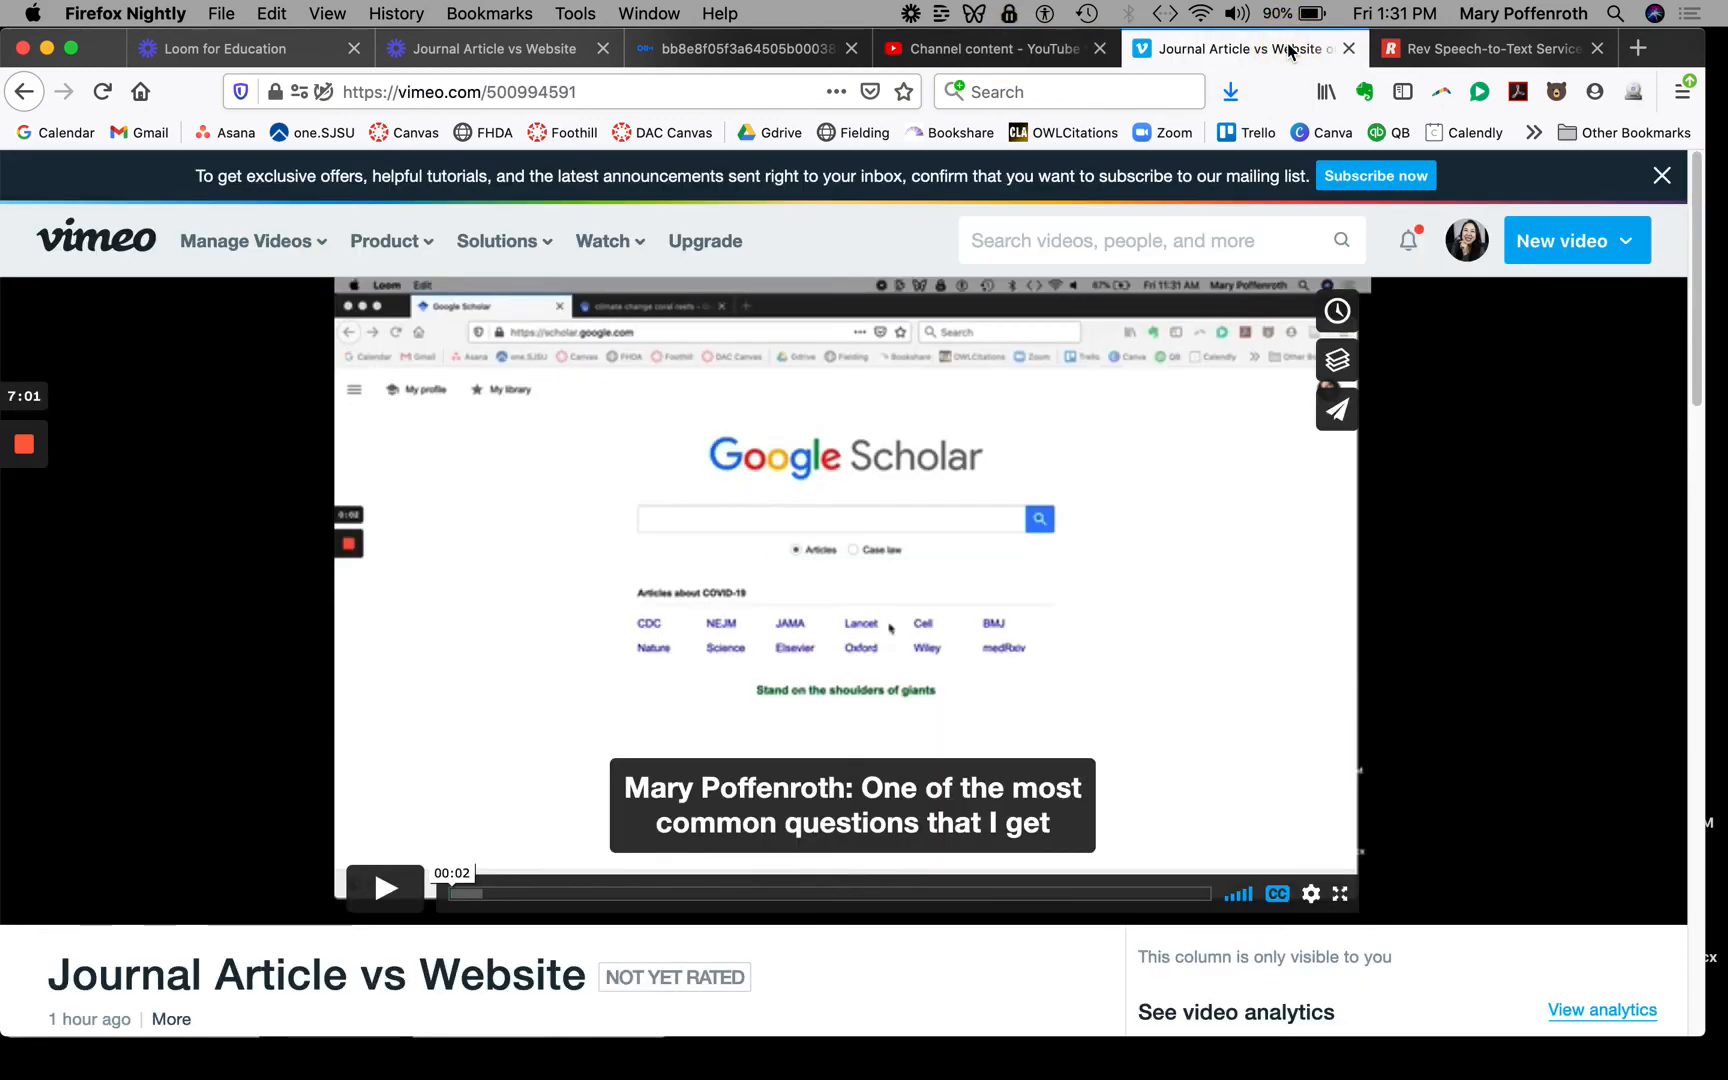